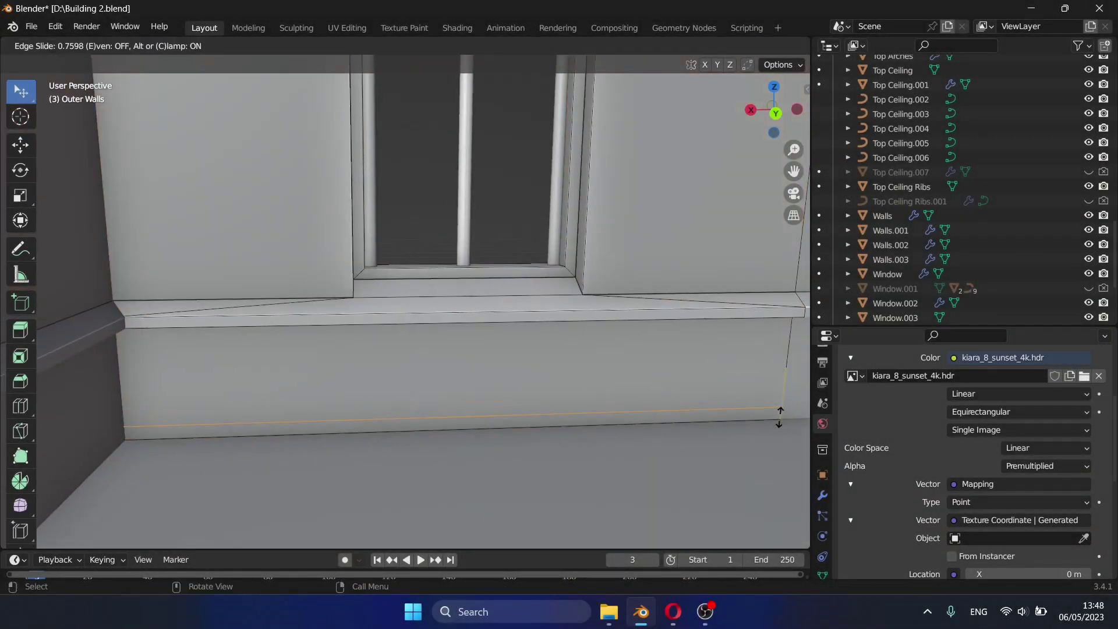
Add three vertical loop cuts across the wall below the window.
click(378, 442)
key(ctrl+r)
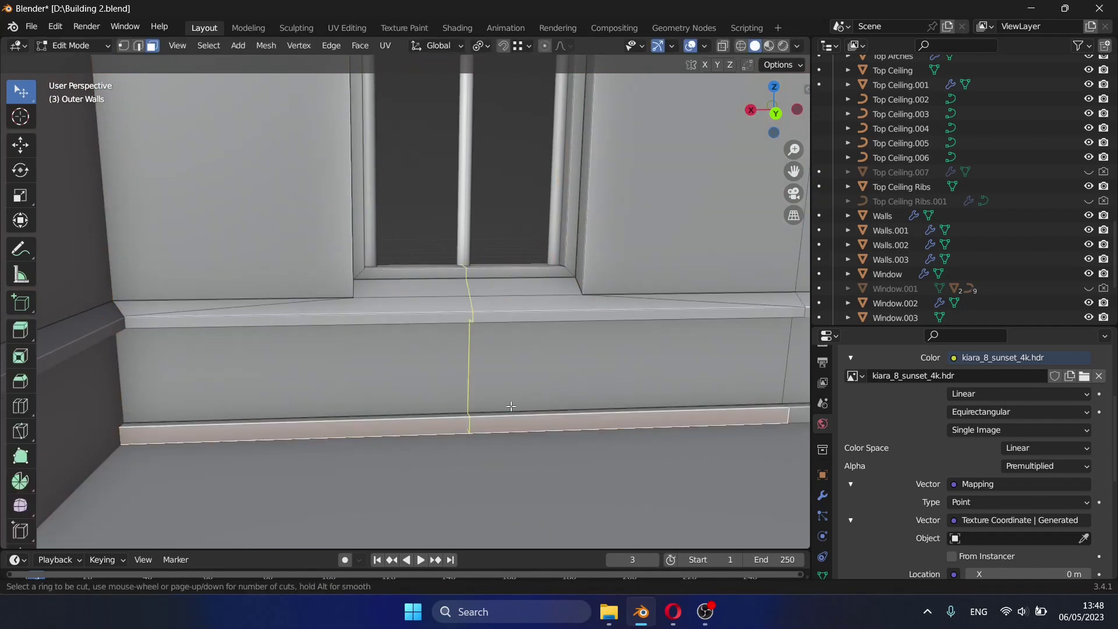
click(465, 347)
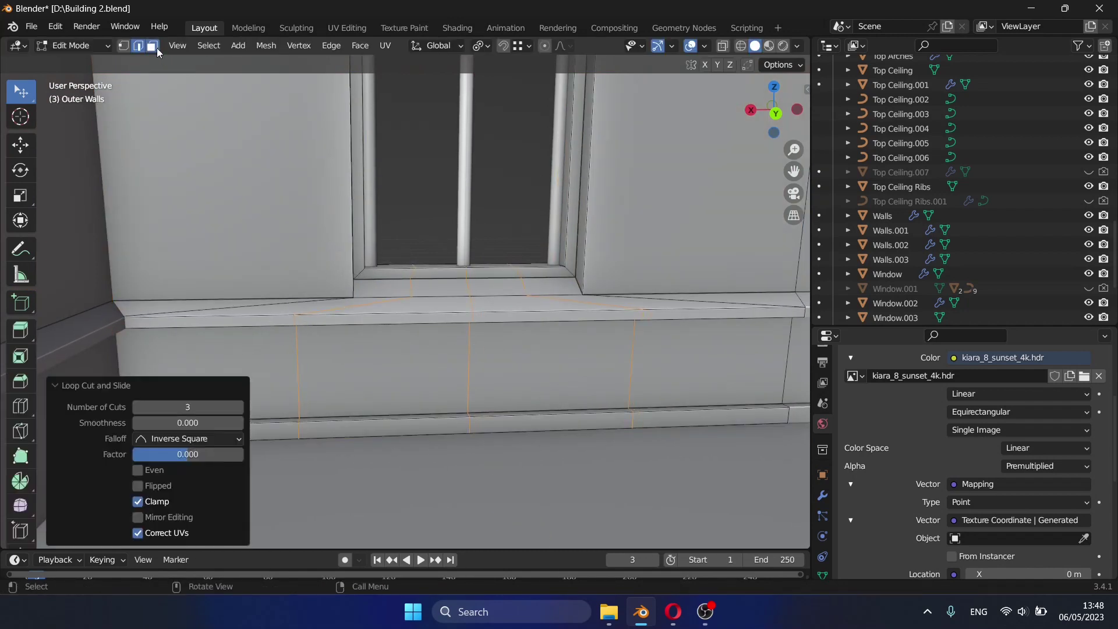
alt+click(710, 348)
middle_drag(391, 144, 404, 299)
scroll(404, 300, up, 3)
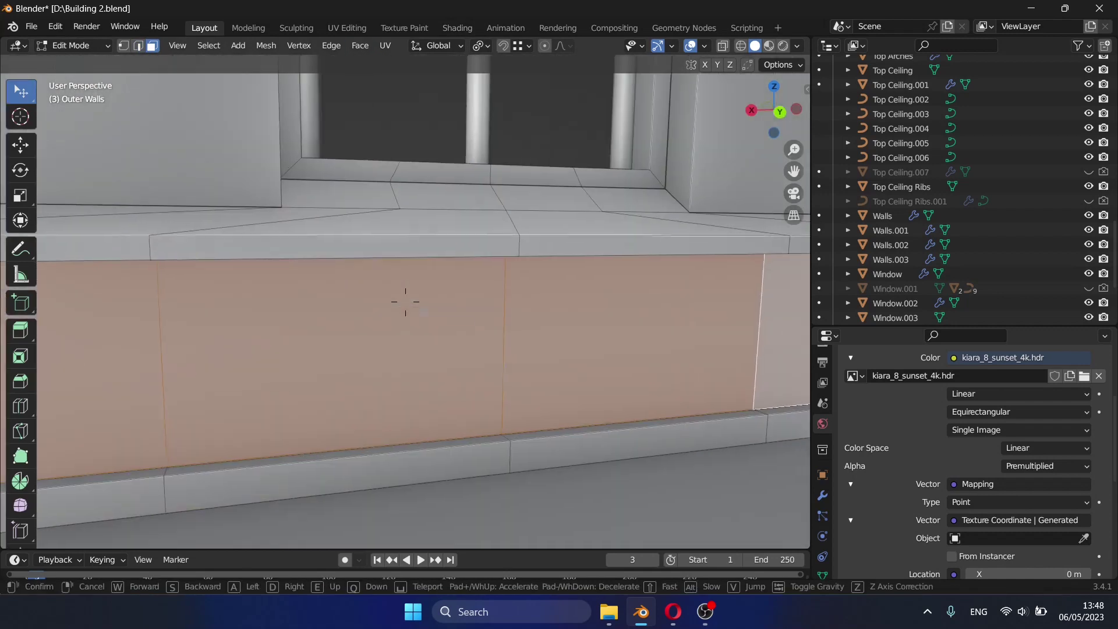
Inset the wall faces into framed panels with a 0.04227 m border.
click(360, 46)
click(392, 110)
click(432, 129)
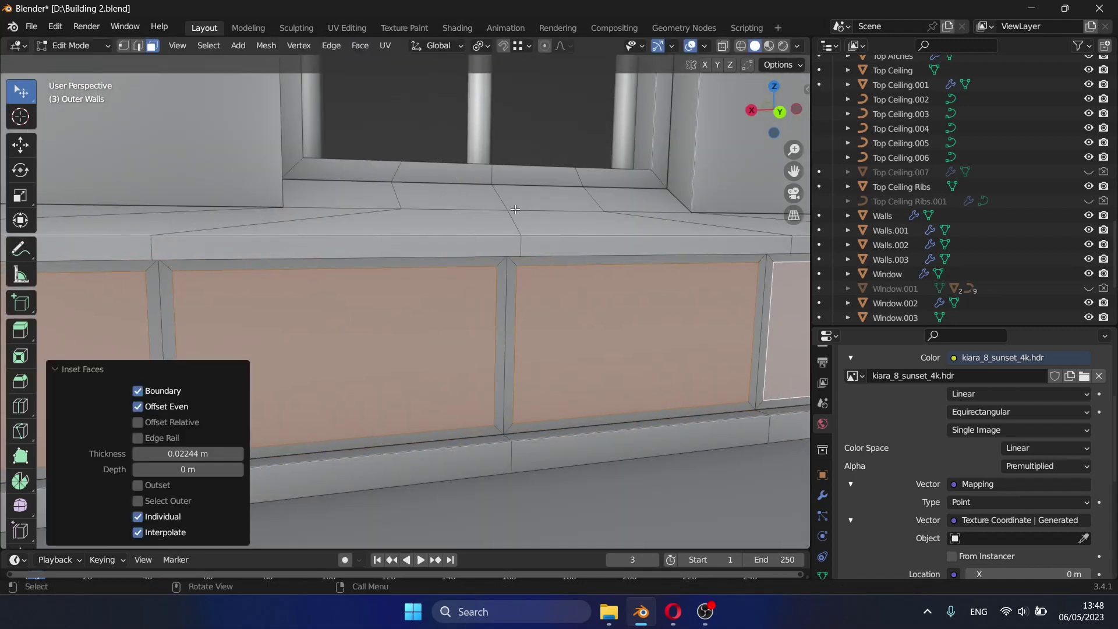
middle_drag(431, 129, 474, 265)
key(e)
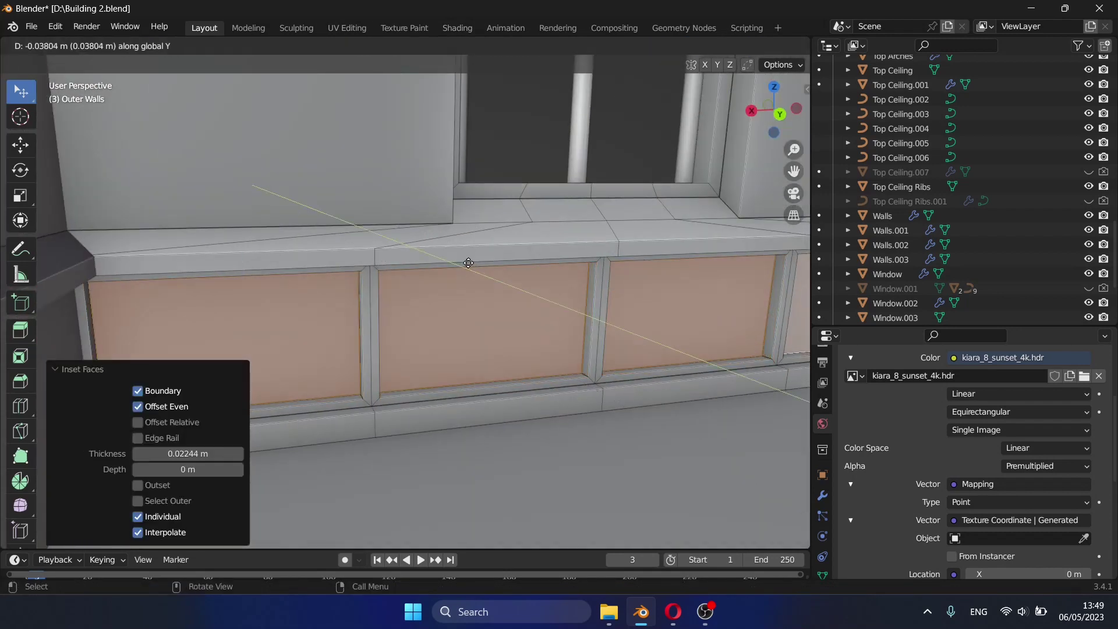
right_click(471, 263)
key(i)
click(460, 221)
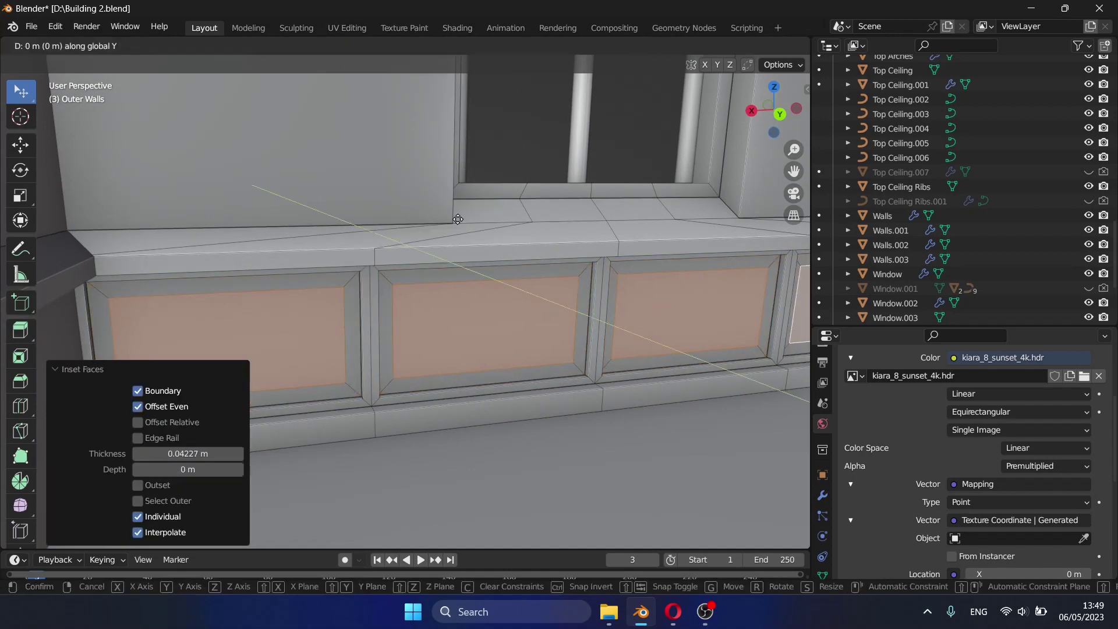
Recess the panels along Y into the wall and return to Object Mode.
key(e)
key(y)
click(458, 214)
key(Tab)
key(shift+grave)
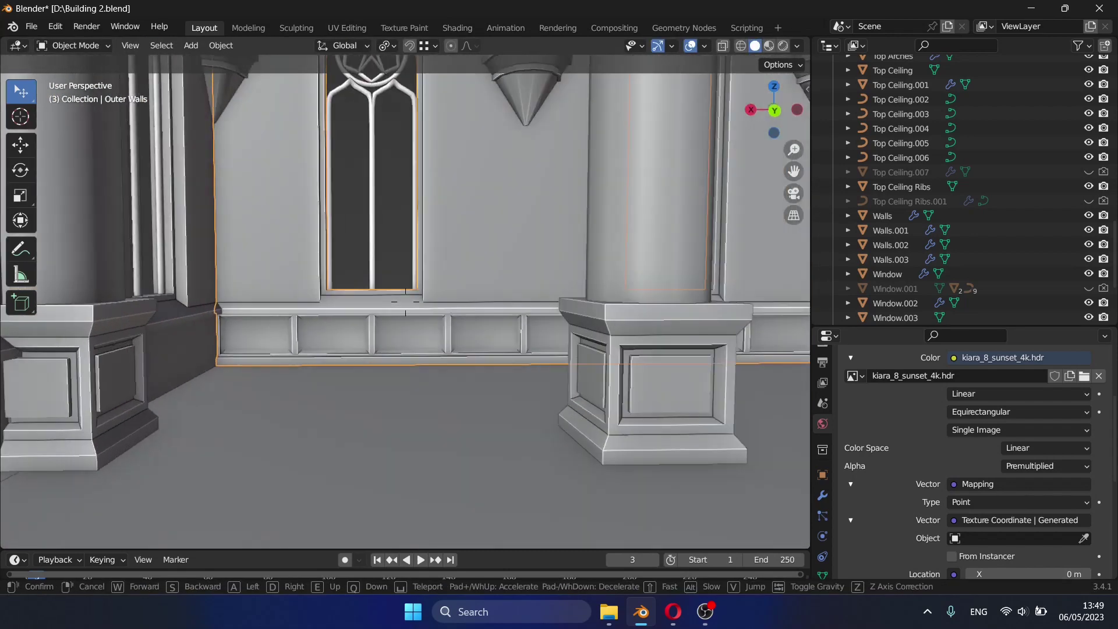
Select Walls.001 and edit its mesh from a view of the arcade columns.
key(w)
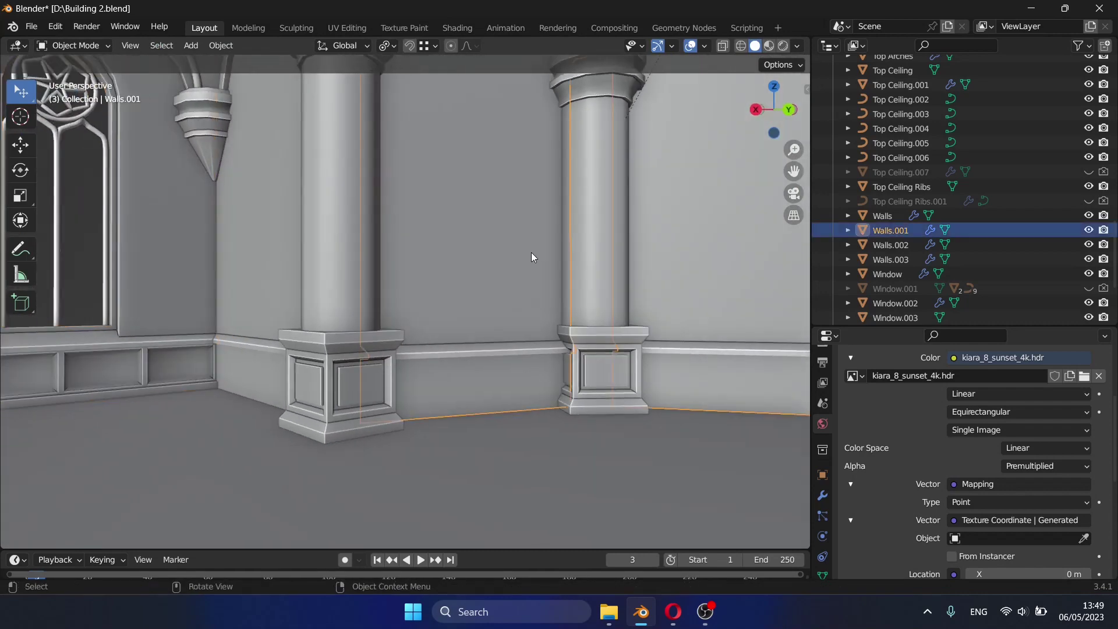
click(405, 302)
key(Tab)
key(s)
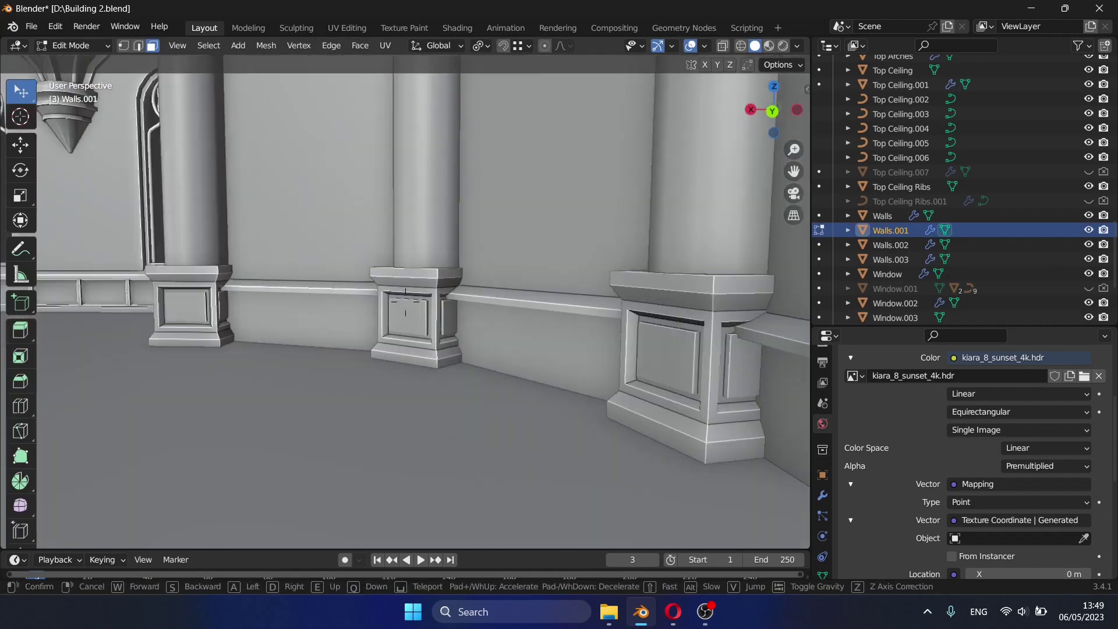
click(269, 161)
middle_drag(268, 161, 350, 269)
key(grave)
key(shift+grave)
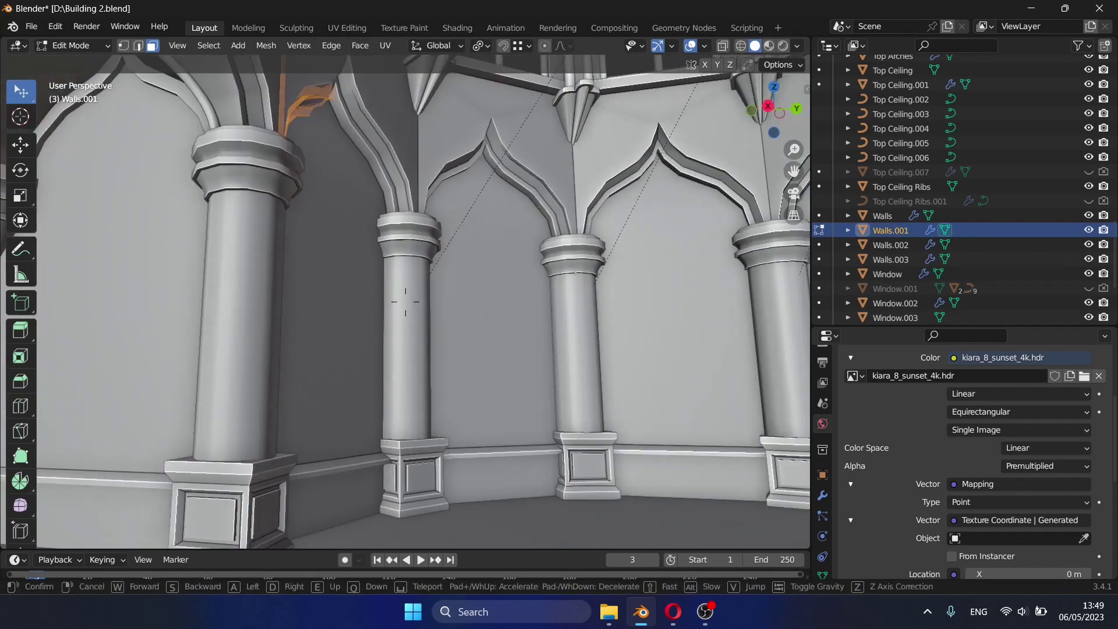
click(405, 301)
In wireframe view, add two vertical loop cuts across the wall.
click(320, 377)
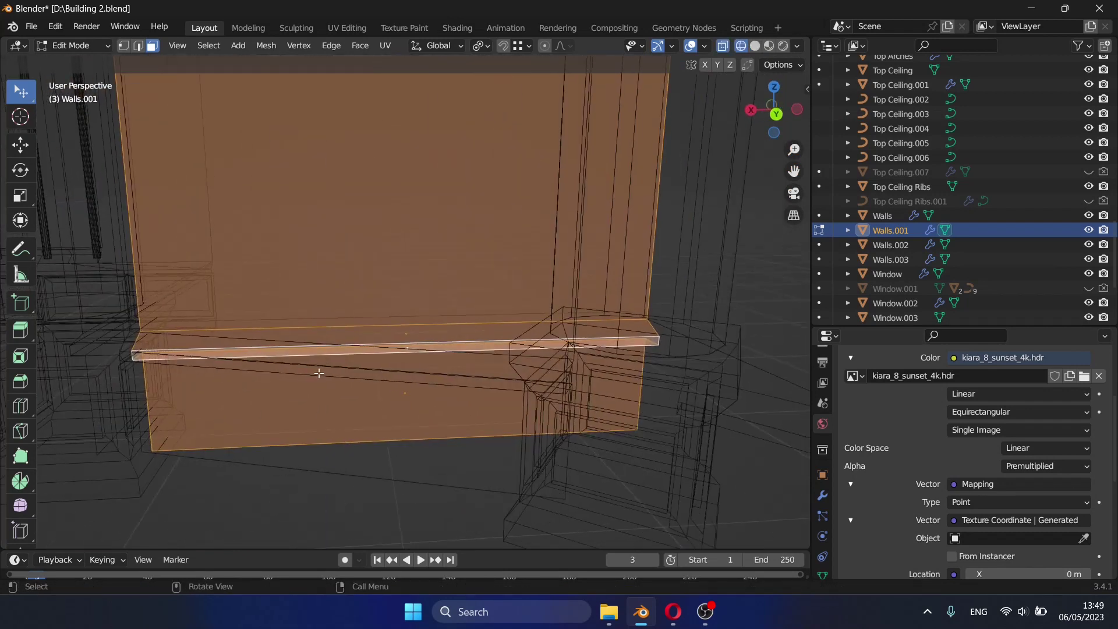
key(2)
click(359, 393)
right_click(359, 393)
key(shift+grave)
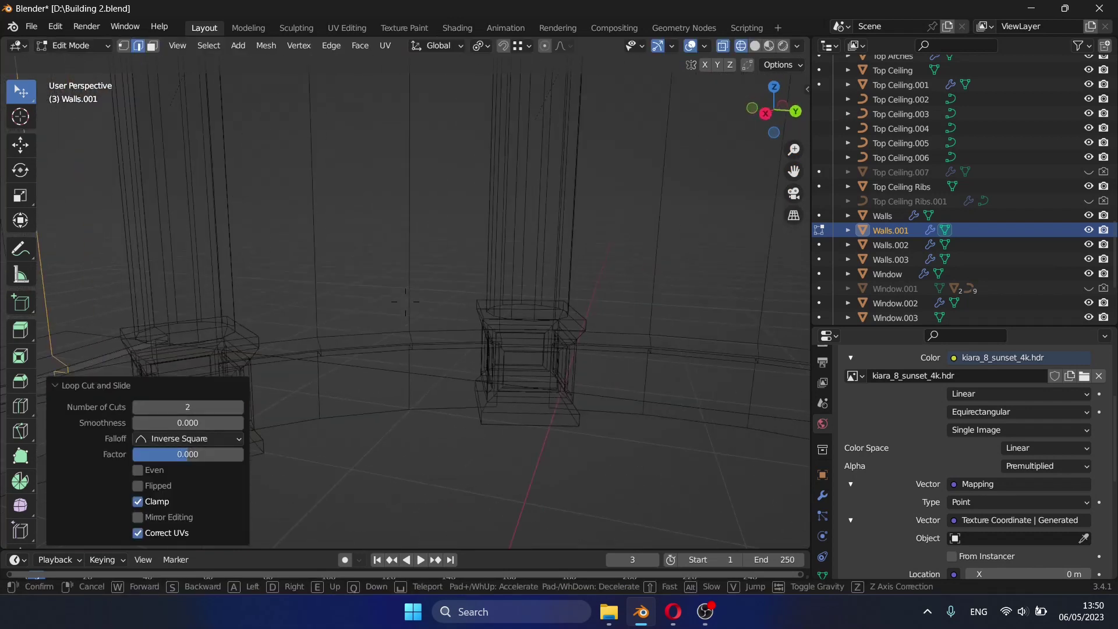
click(406, 301)
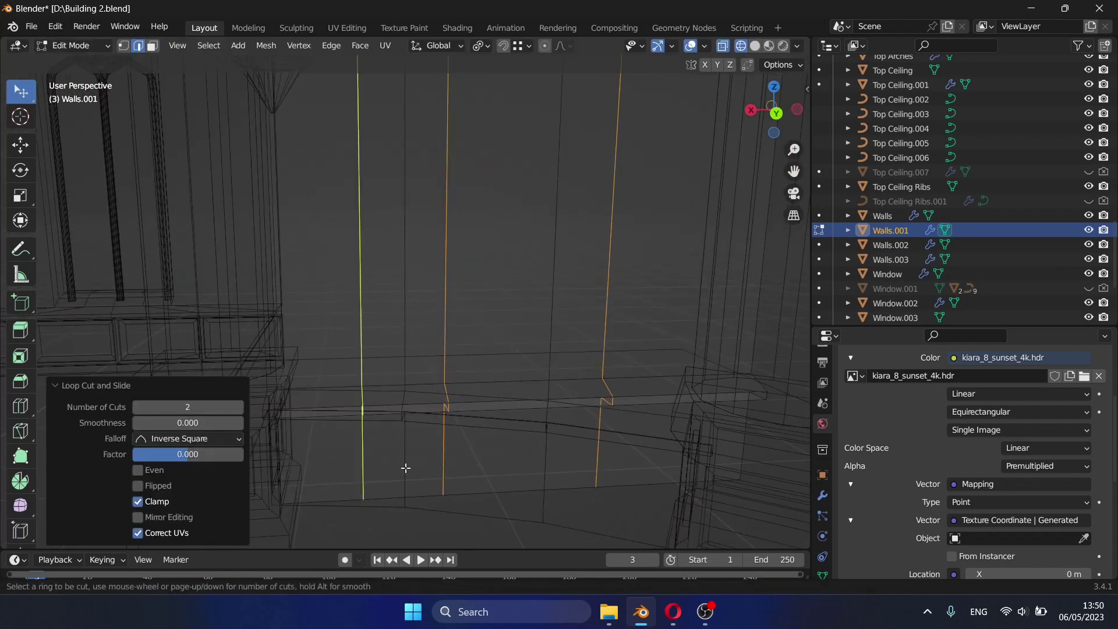
Add a horizontal edge loop along the lower wall and move it to the baseboard line.
click(473, 464)
click(459, 472)
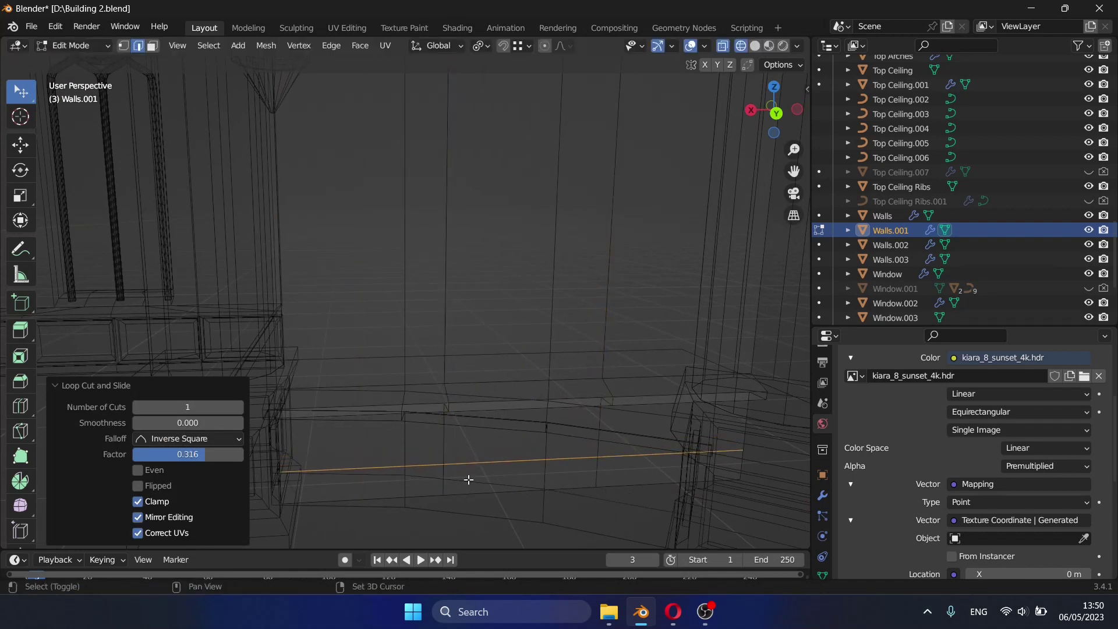
middle_drag(458, 472, 535, 120)
click(525, 46)
key(g)
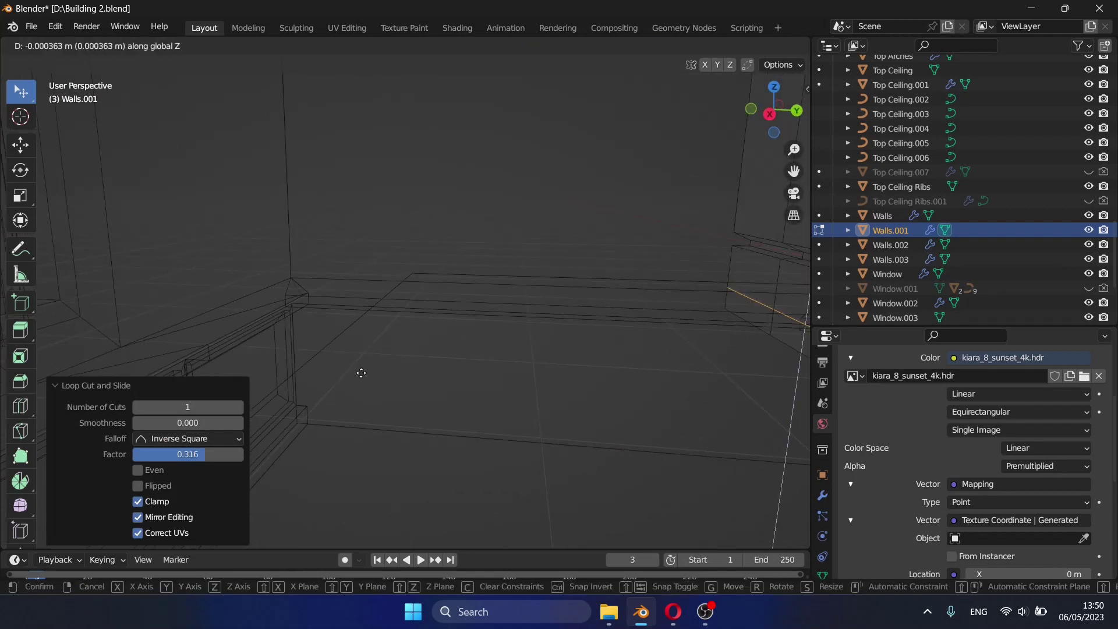
click(506, 381)
middle_drag(506, 291, 506, 382)
Inset the panel faces above the baseboard by 0.03431 m and sink them 0.022 m in Y.
key(3)
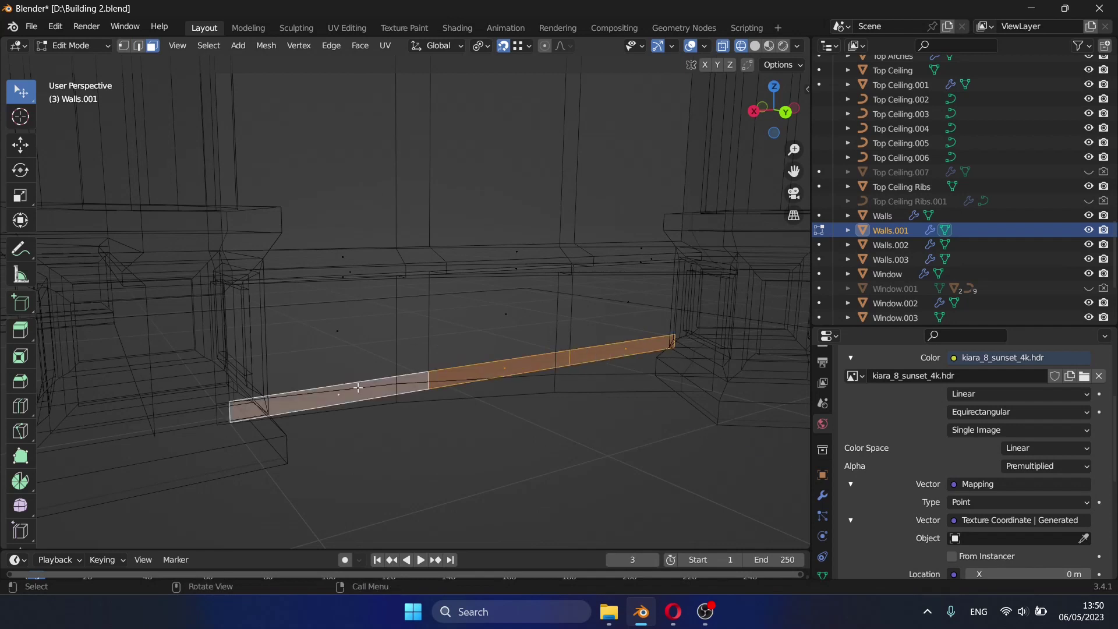
click(366, 389)
middle_drag(365, 390, 507, 324)
click(362, 46)
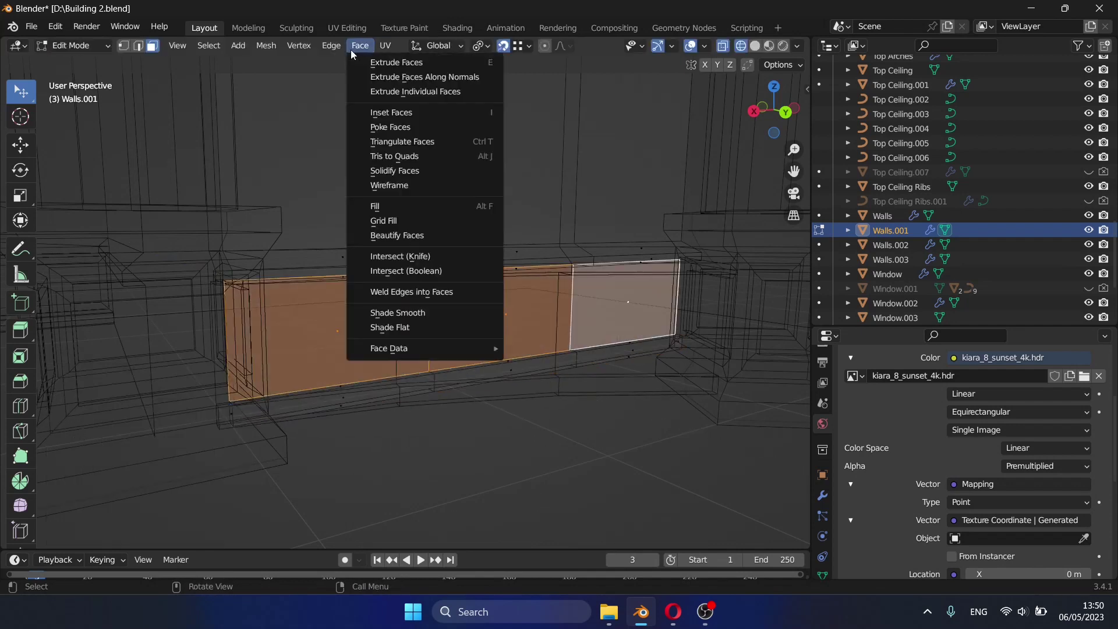
click(396, 117)
click(528, 198)
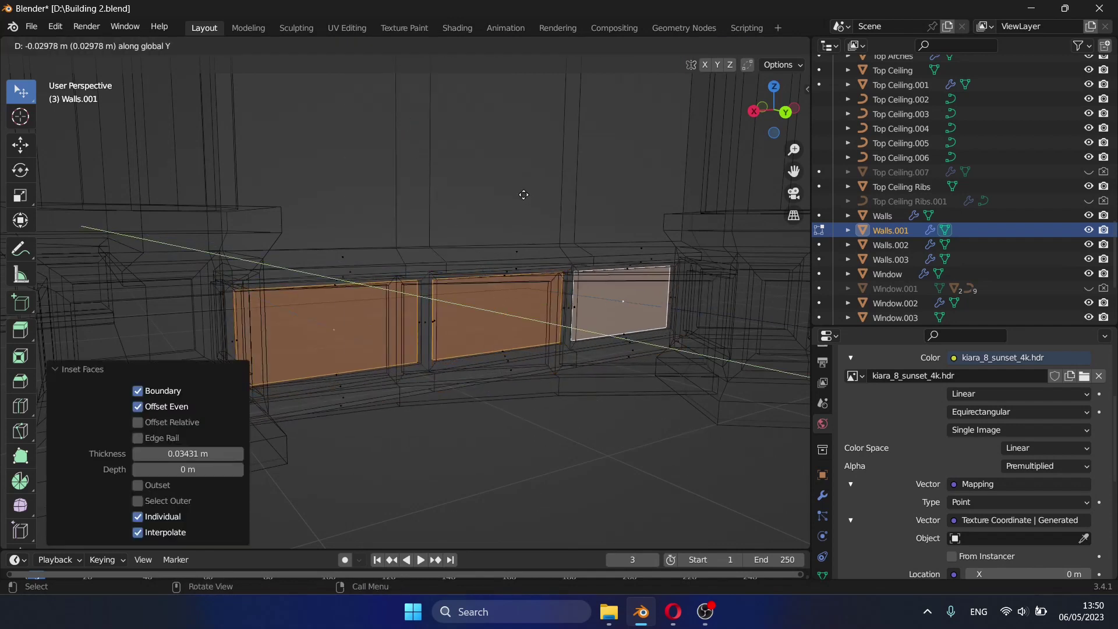
click(524, 195)
click(360, 45)
click(392, 117)
key(Escape)
Return to solid shading and fly around to inspect the recessed panels.
key(shift+z)
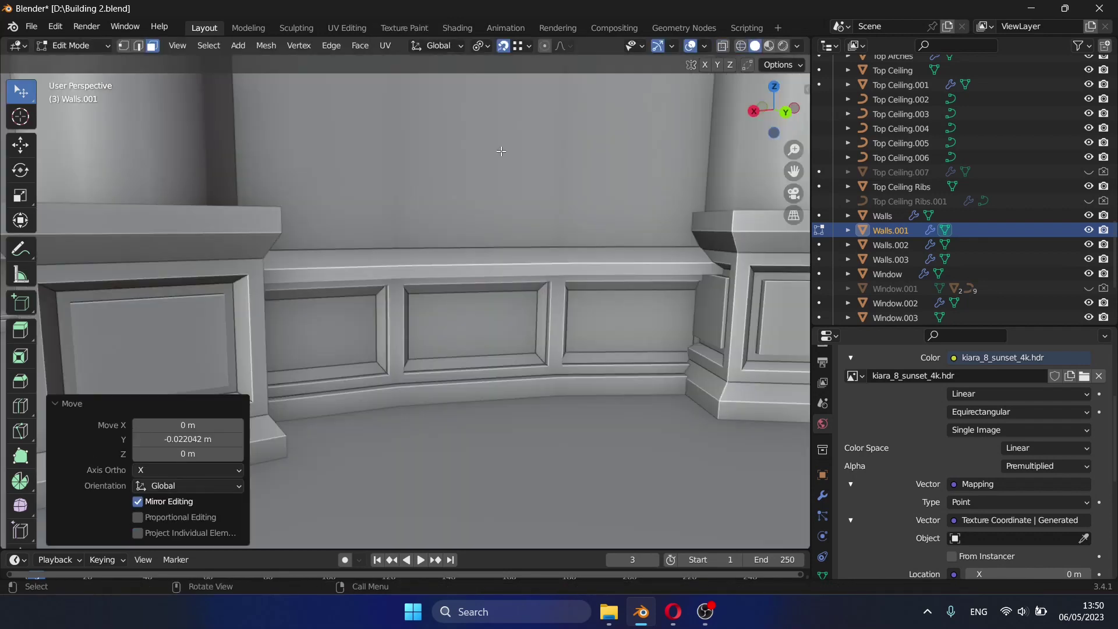
key(shift+grave)
key(w)
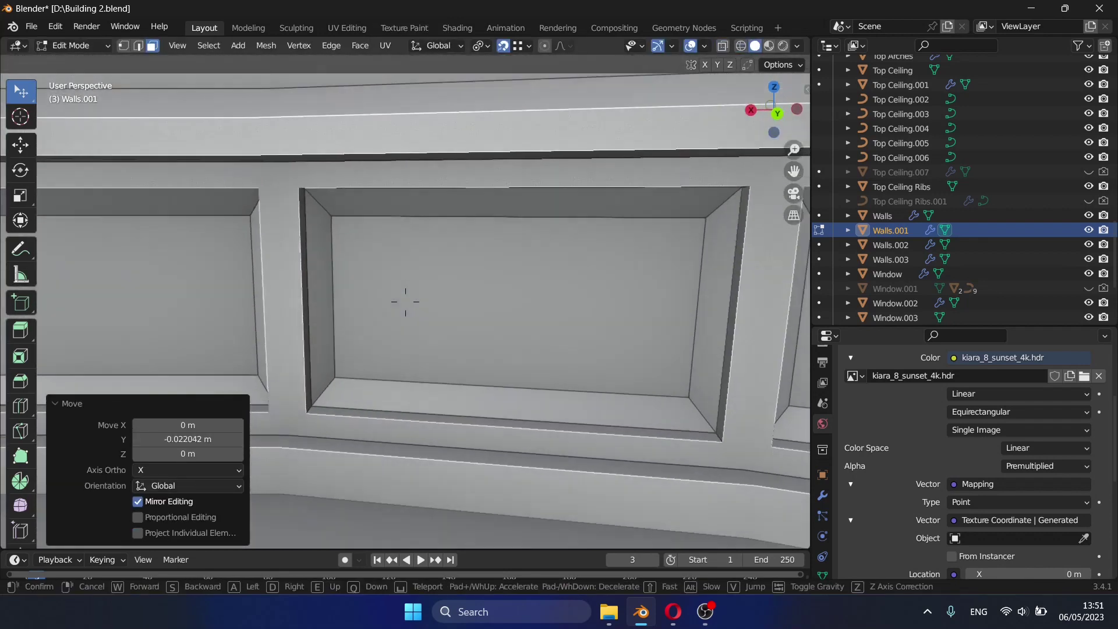
key(s)
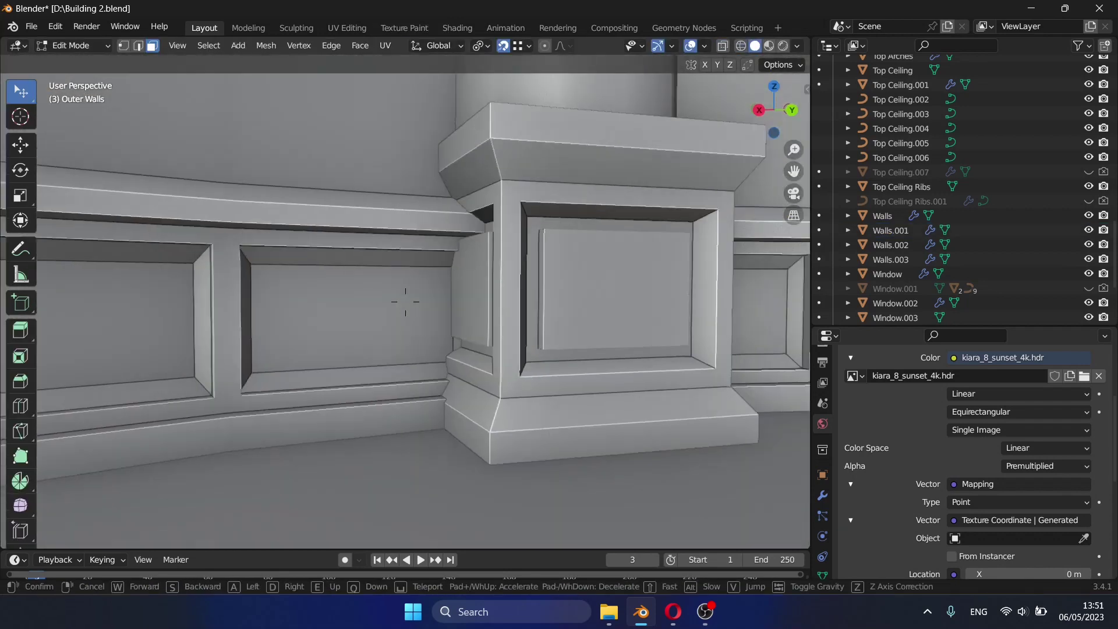
key(w)
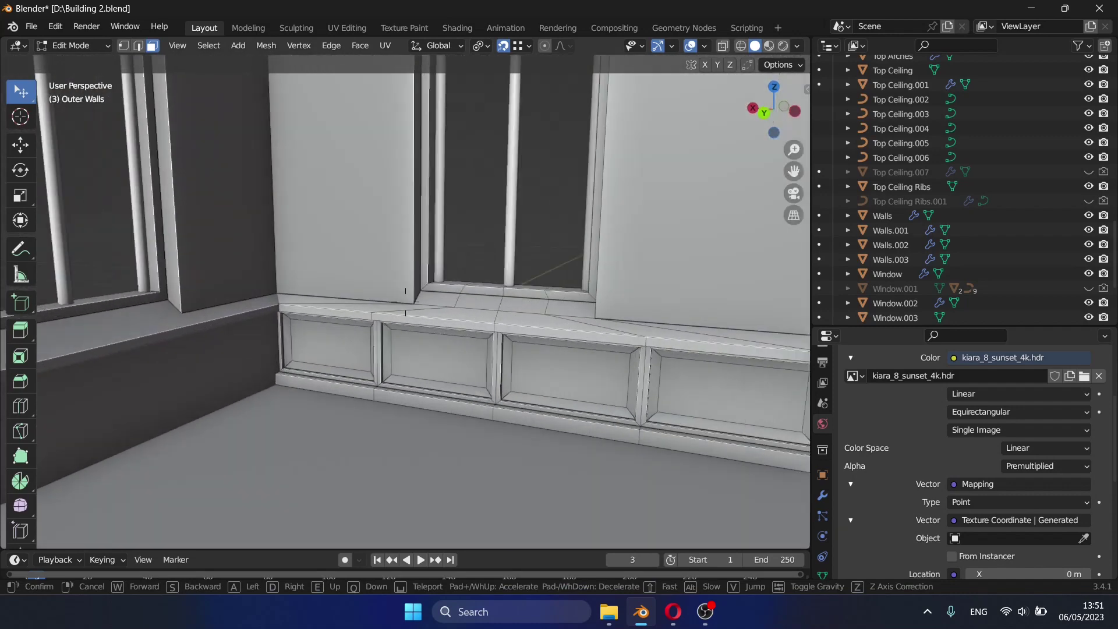
key(s)
Exit Edit Mode and apply Shade Smooth to Walls.001.
key(Return)
key(Tab)
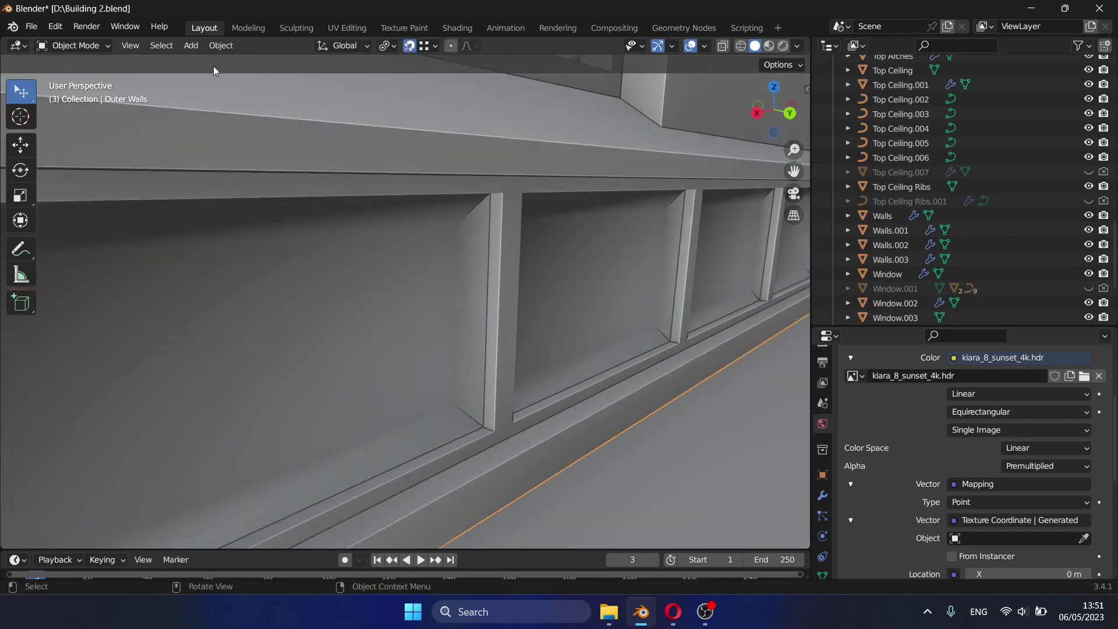
right_click(214, 70)
click(214, 71)
Loop-cut the corner wall and extrude its baseboard strip out 0.021726 m.
key(shift+grave)
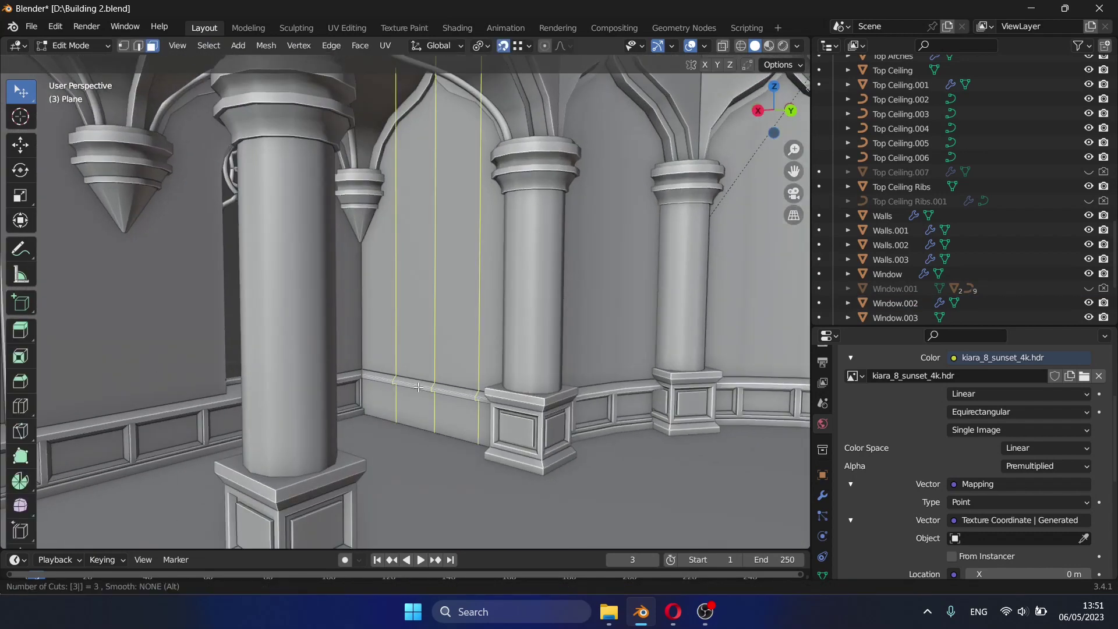
click(418, 386)
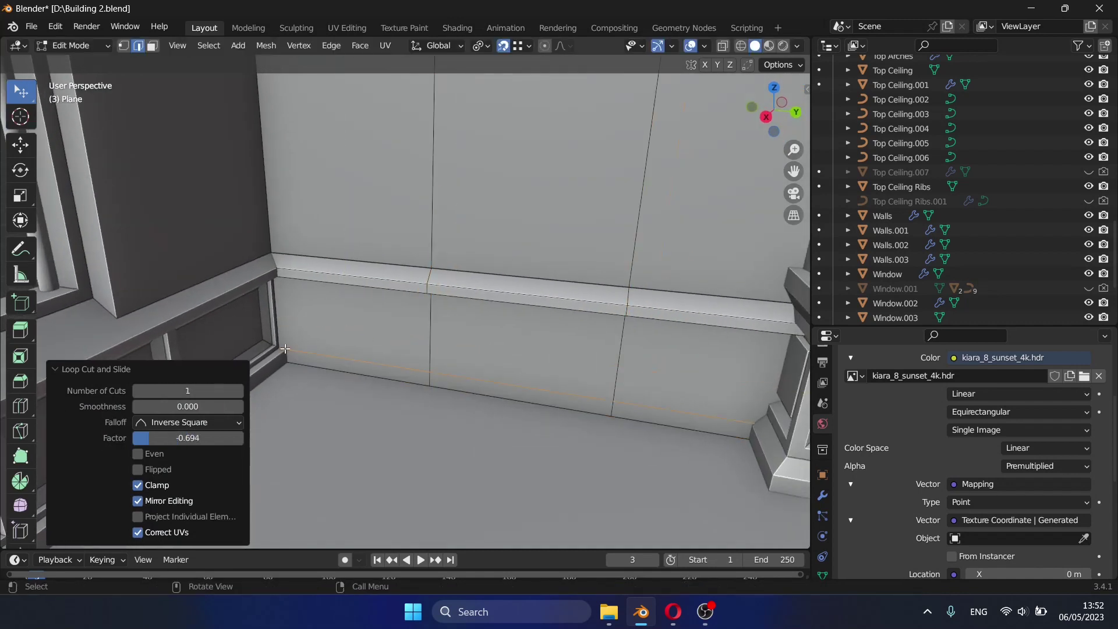
click(155, 47)
ctrl+click(345, 357)
key(e)
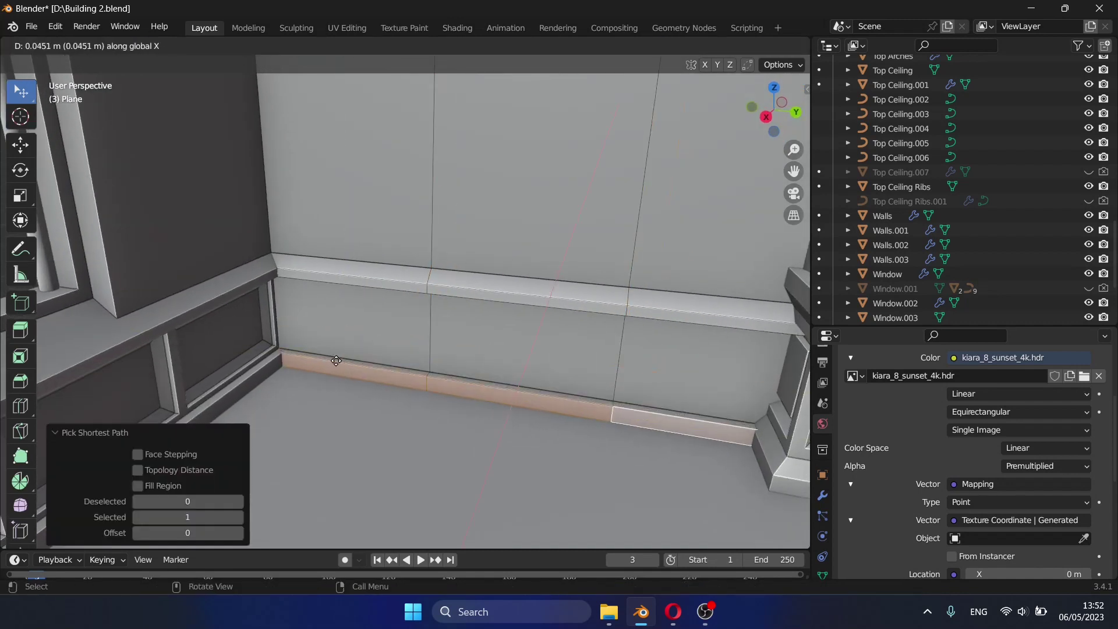
Trial an inset and X move on the wall panels, then undo both.
click(365, 47)
click(394, 112)
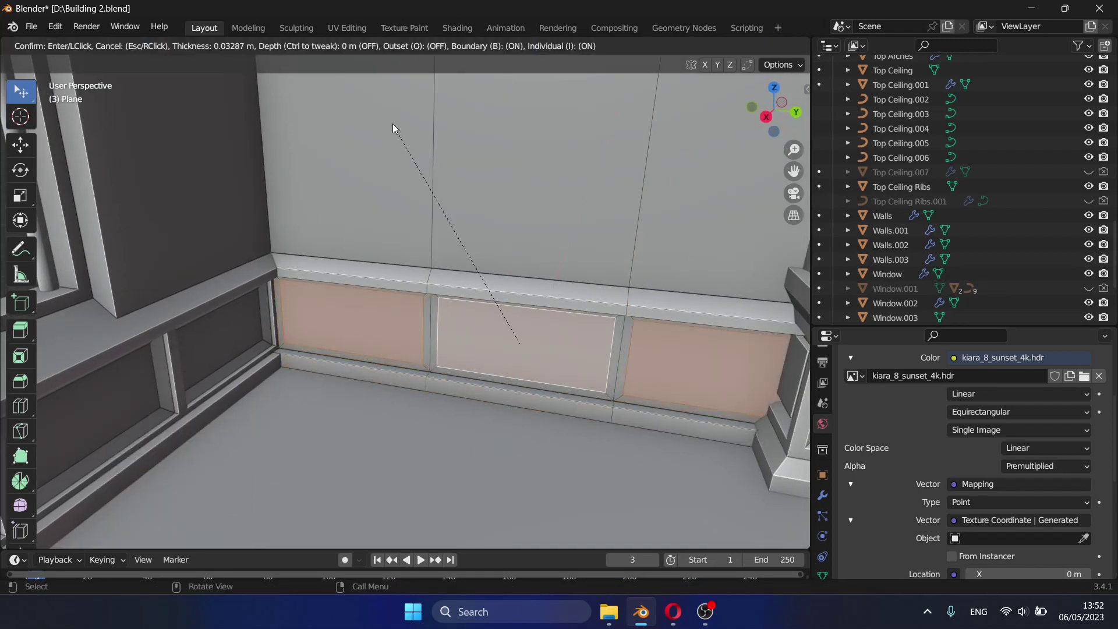
click(394, 126)
key(g)
key(x)
key(ctrl+z)
key(ctrl+f)
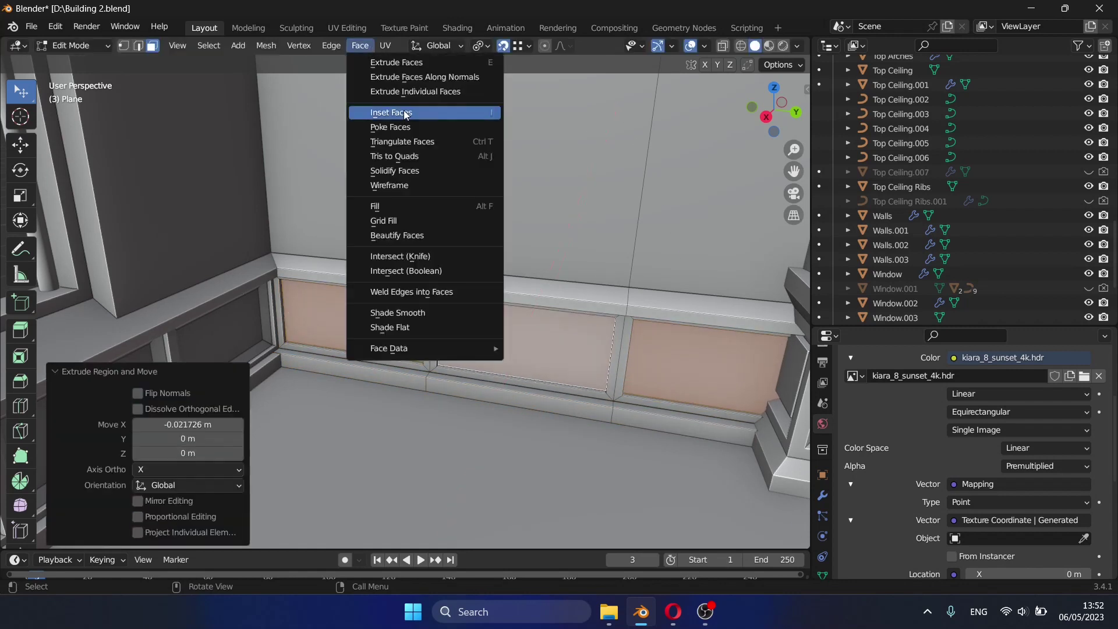
Re-inset the three panels, recess them along X, and leave Edit Mode.
click(394, 111)
key(g)
key(x)
click(409, 118)
key(Tab)
key(shift+grave)
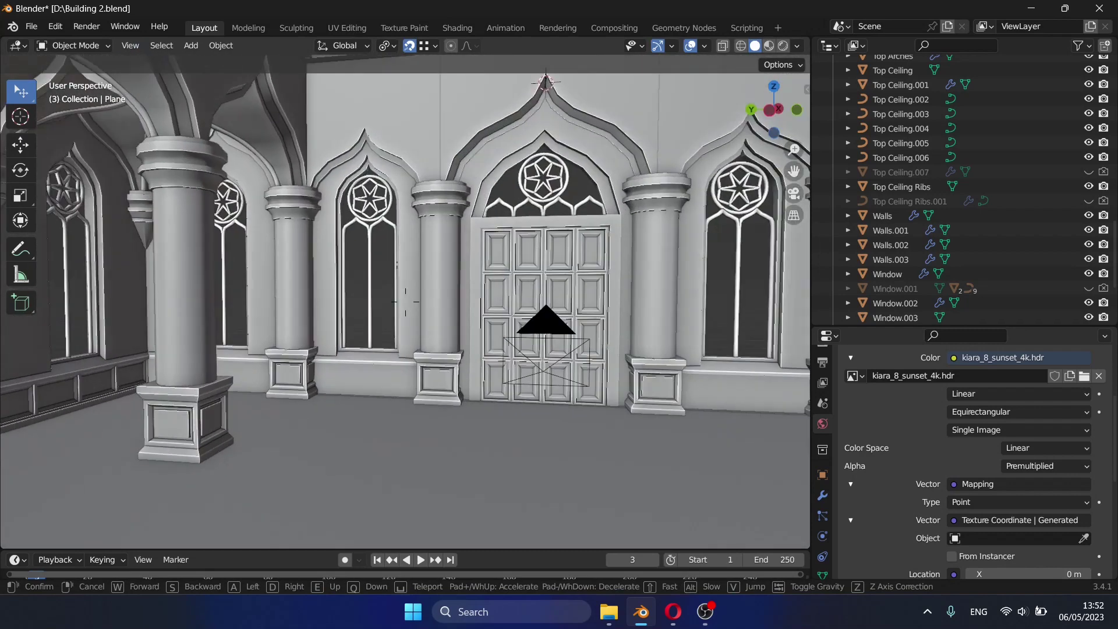
Edit Outer Walls.001 and add two vertical loop cuts under the window.
click(405, 302)
click(349, 262)
key(Tab)
key(shift+grave)
click(406, 302)
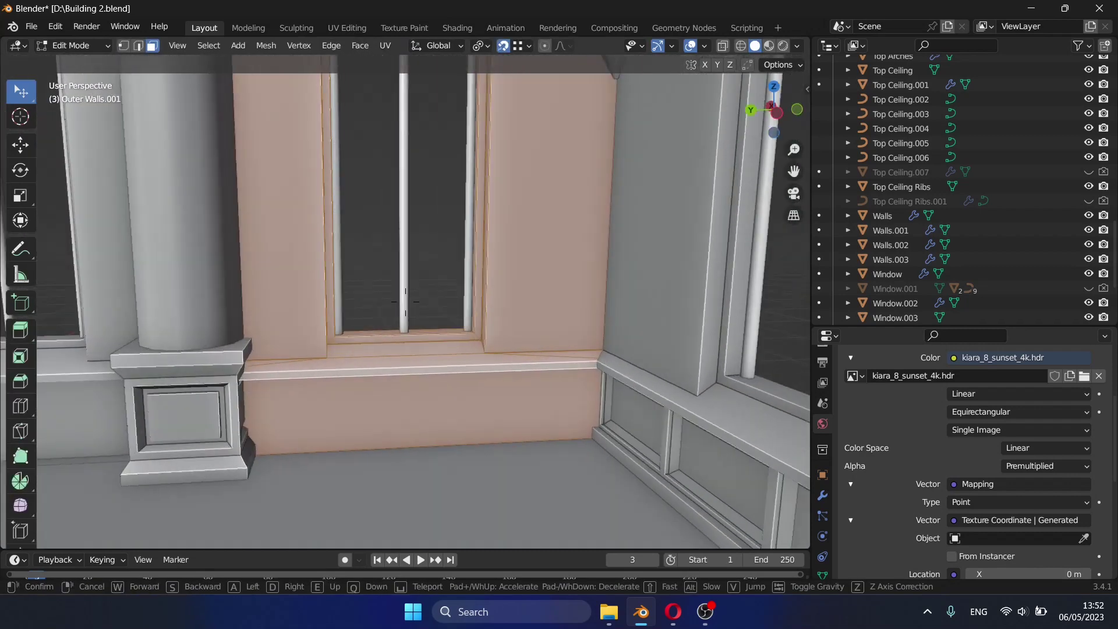
key(ctrl+r)
scroll(597, 429, up, 1)
click(597, 429)
Select the bottom strip faces beneath the sill and inset them.
click(597, 430)
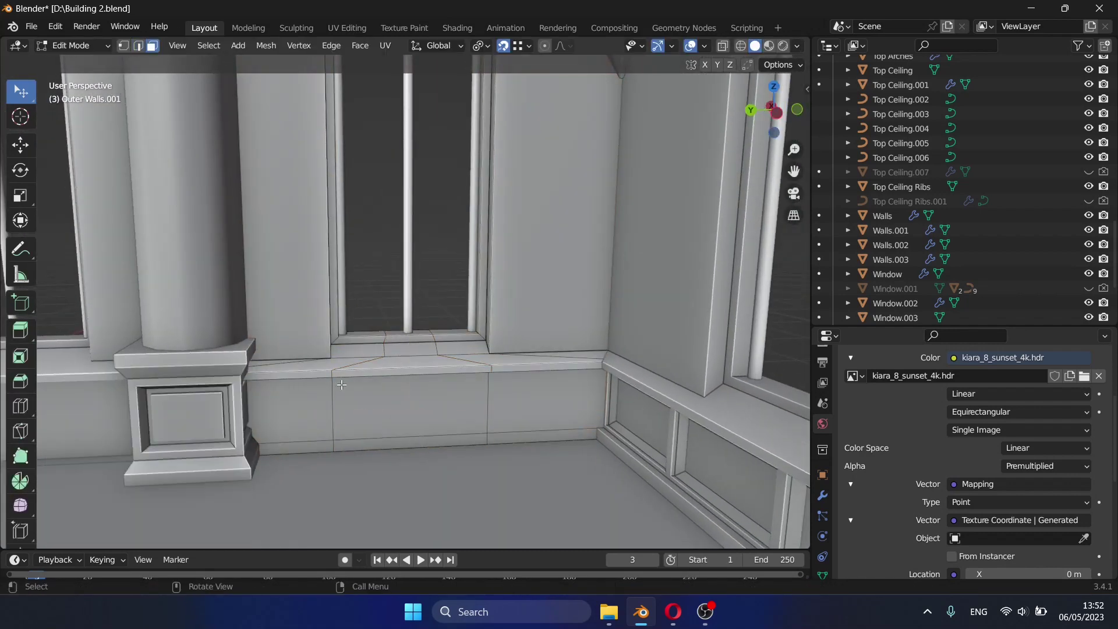
ctrl+click(519, 432)
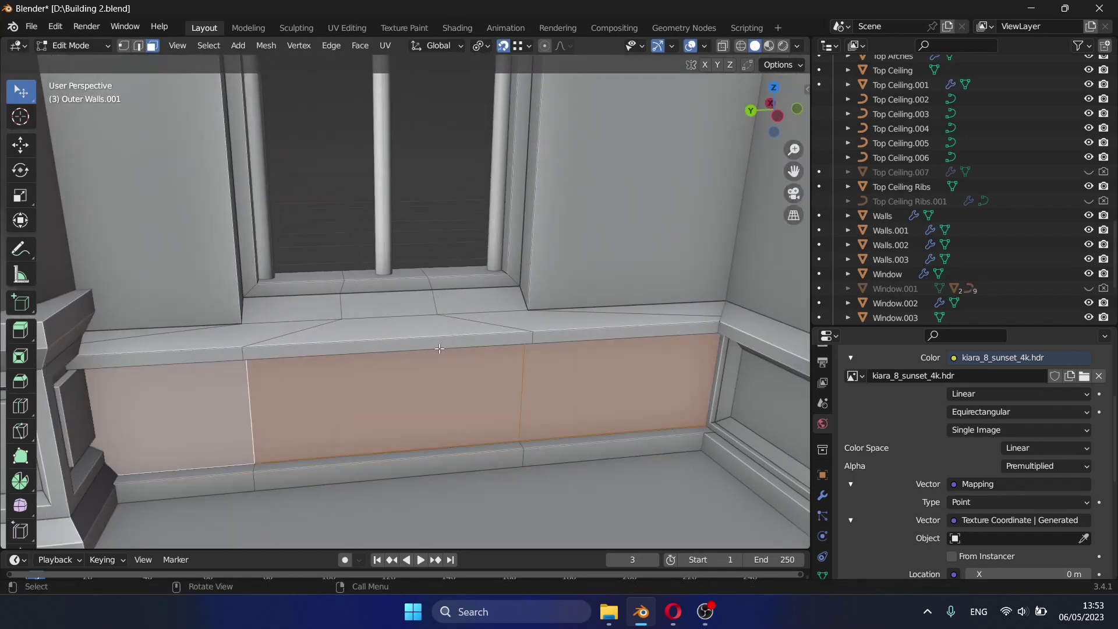
click(333, 46)
click(391, 111)
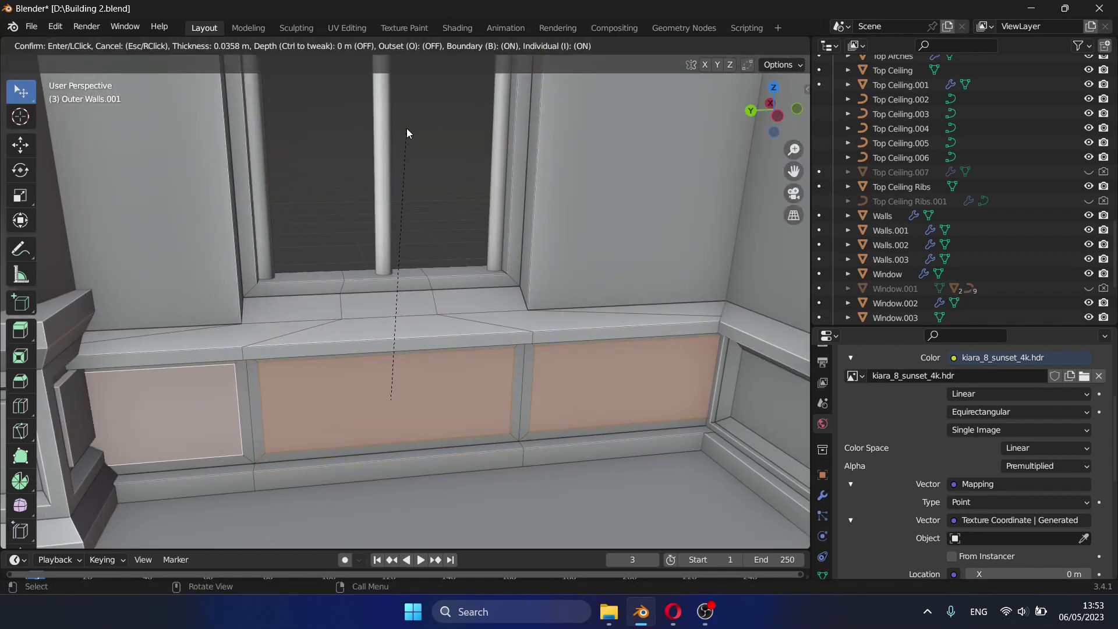
click(406, 131)
Resize the right panel along Y and adjust its position.
click(617, 379)
key(s)
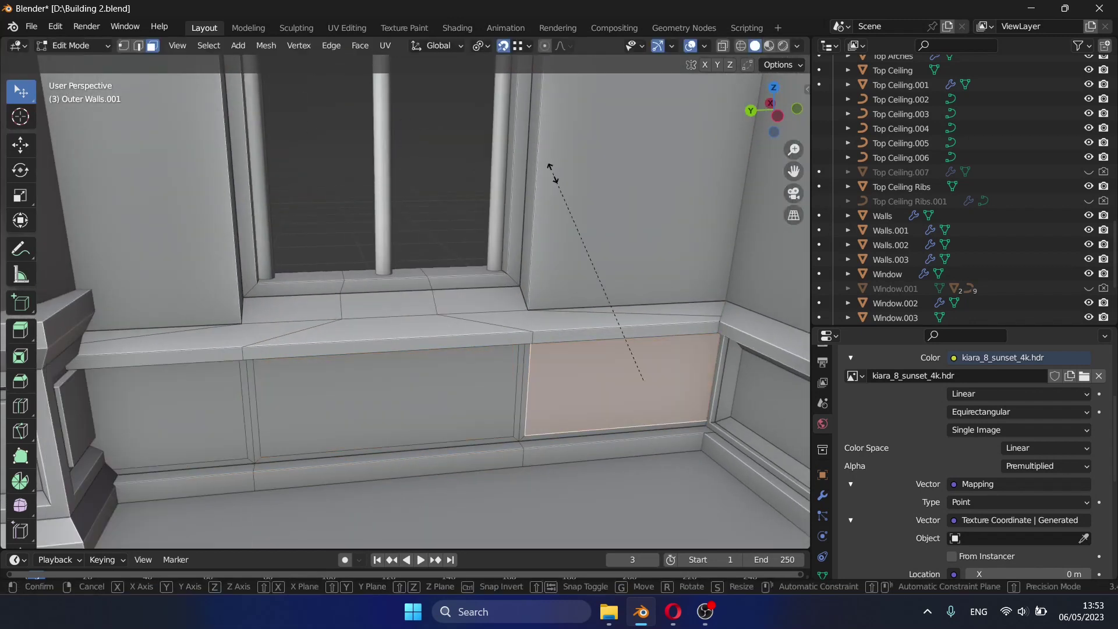
key(y)
click(549, 184)
key(g)
key(y)
key(ctrl+z)
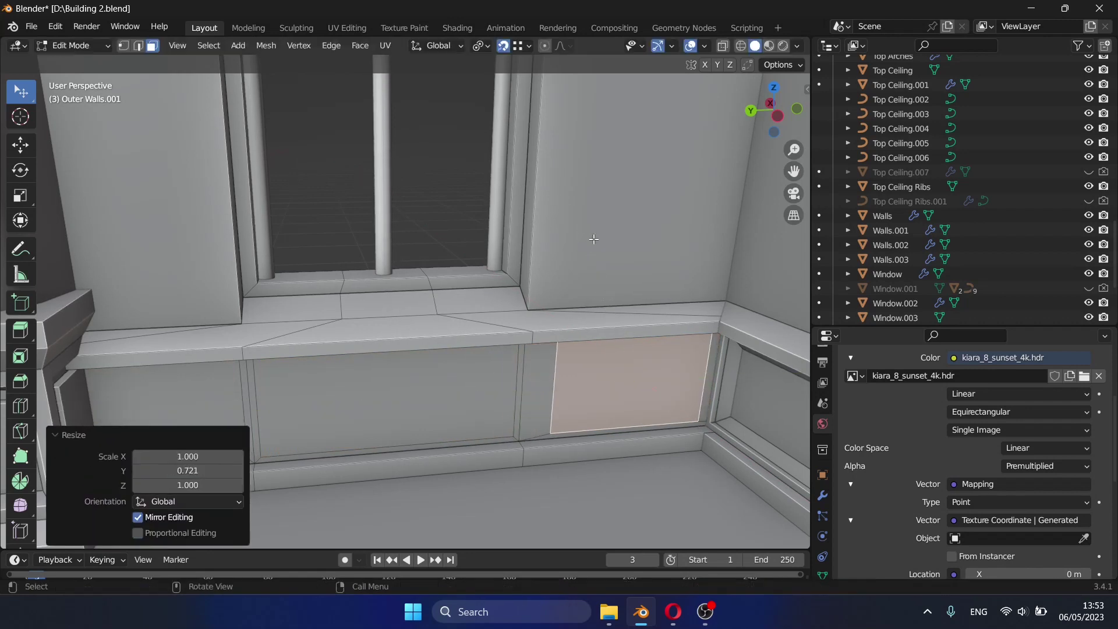
Move the narrow face beside the right panel to line it up.
key(ctrl+shift+z)
click(672, 386)
key(g)
key(y)
click(399, 295)
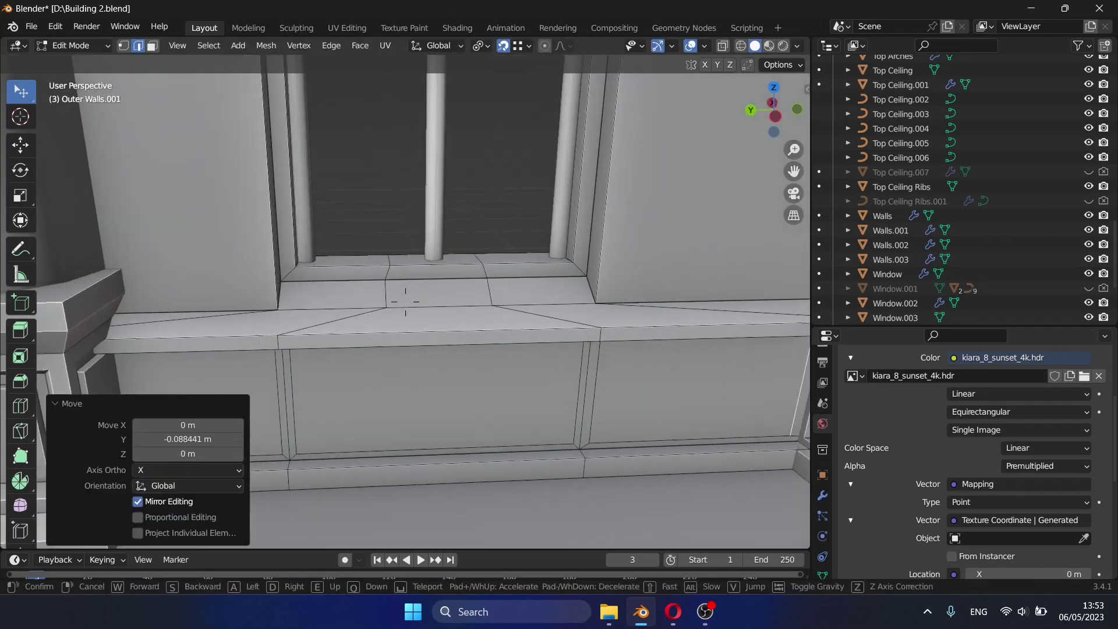
middle_drag(400, 294, 500, 296)
Preview loop cuts and scaling on the panels, cancelling each attempt.
key(ctrl+r)
key(Escape)
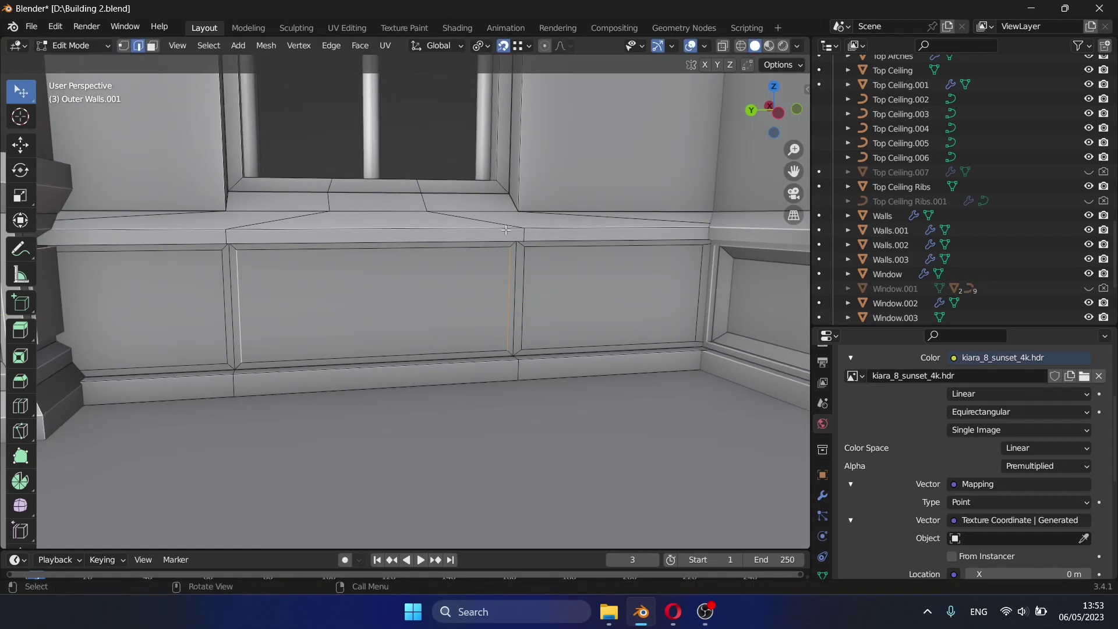
key(ctrl+r)
key(Escape)
key(s)
key(Escape)
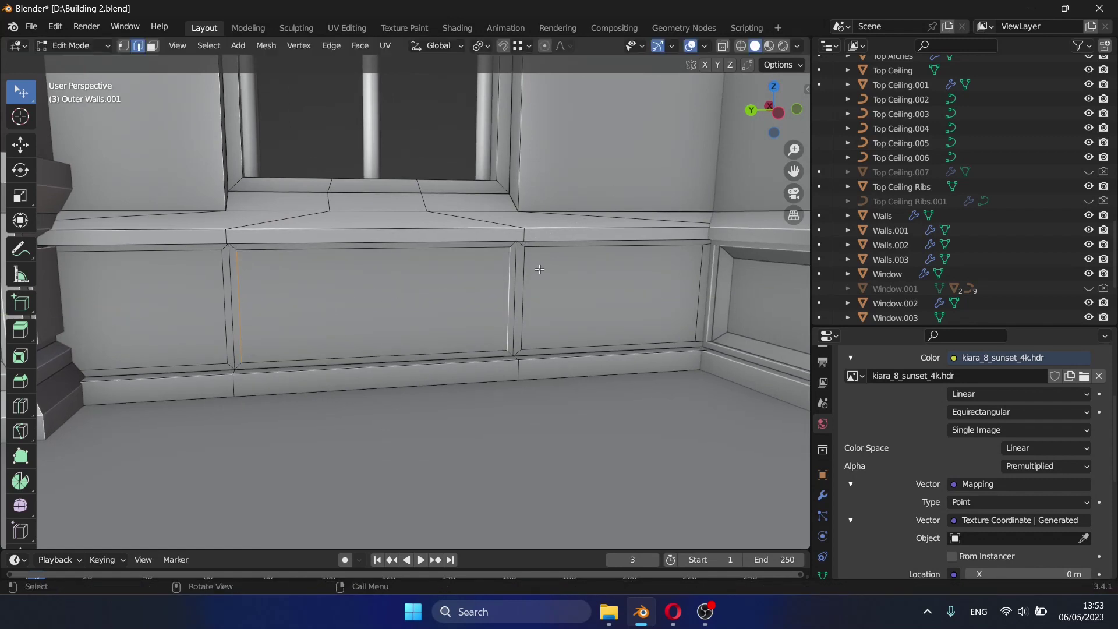
key(s)
key(x)
key(Escape)
Add two loop cuts across the wall panels.
key(ctrl+r)
click(408, 268)
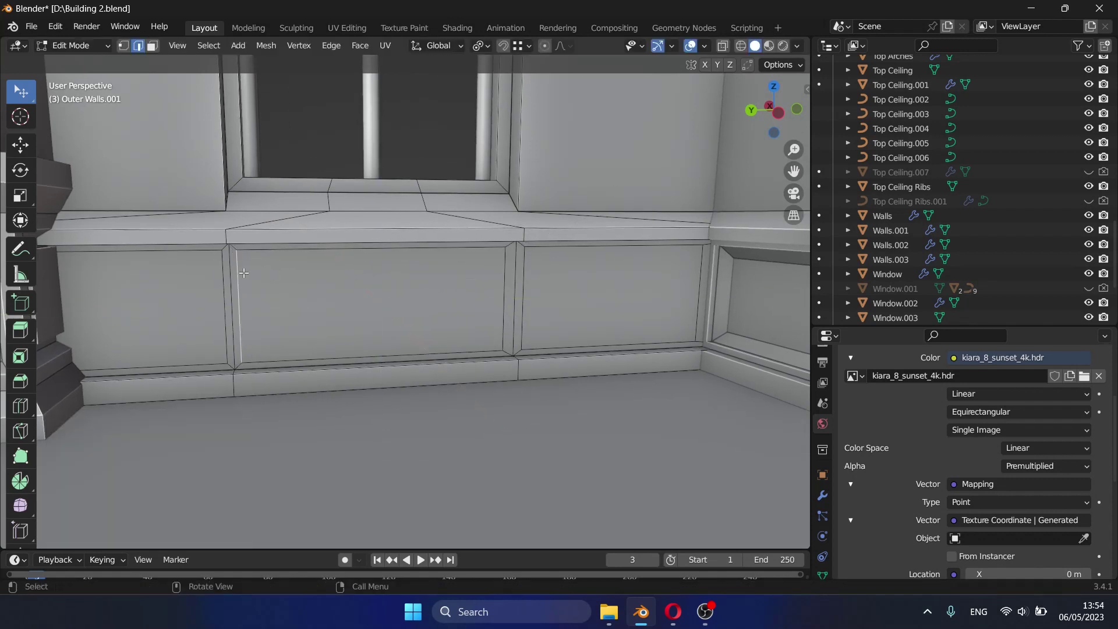
key(ctrl+r)
click(196, 255)
Inset the three sill panels and push them 0.030997 m into the wall.
key(3)
click(140, 309)
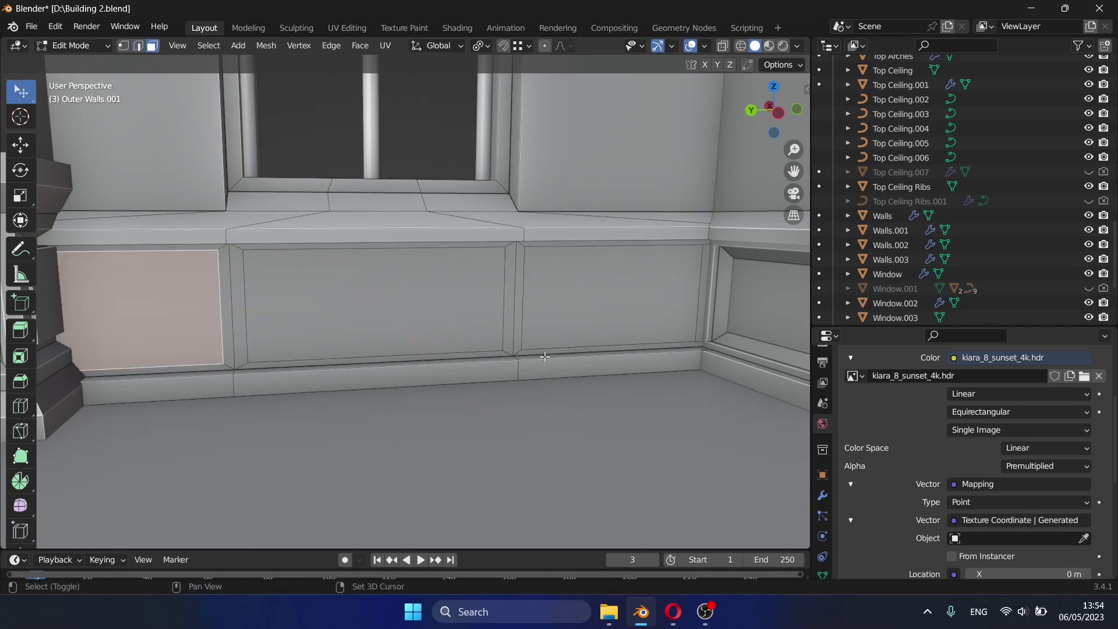
shift+click(378, 303)
shift+click(579, 279)
key(e)
middle_drag(400, 300, 319, 57)
key(i)
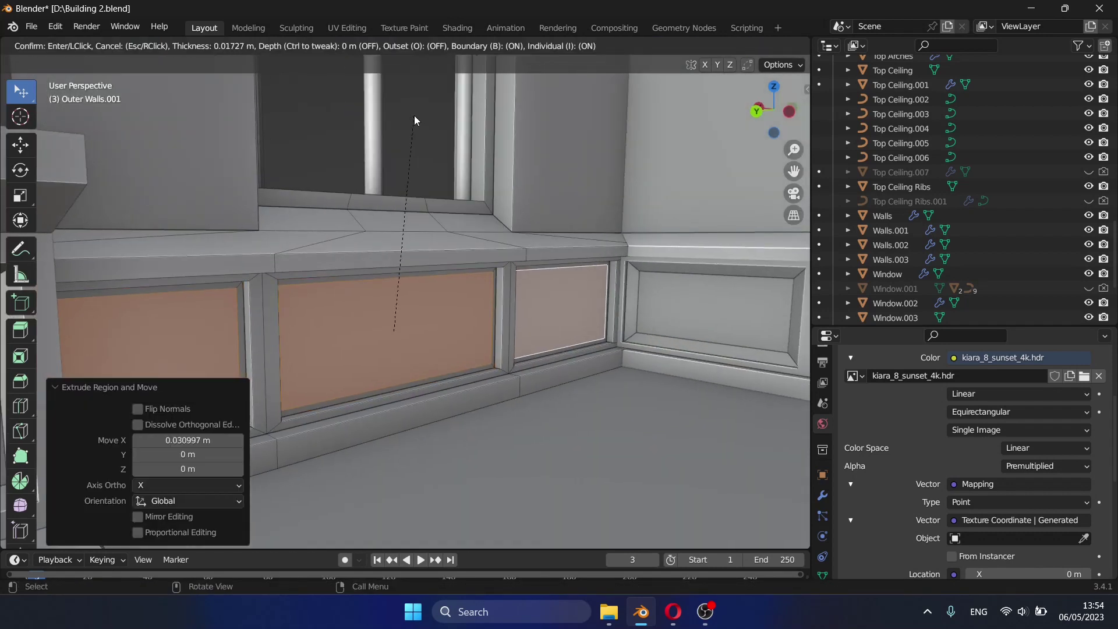
click(422, 126)
key(e)
click(428, 142)
key(Tab)
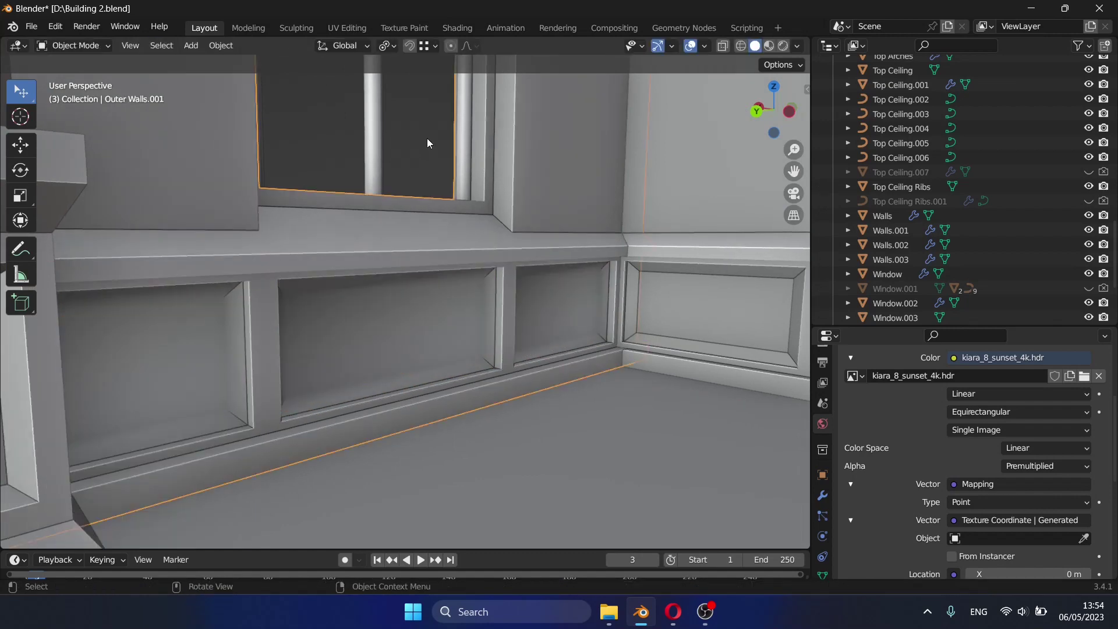
click(220, 45)
Auto-smooth the walls and add loop cuts across Outer Walls.002's lower wall.
click(245, 389)
key(shift+grave)
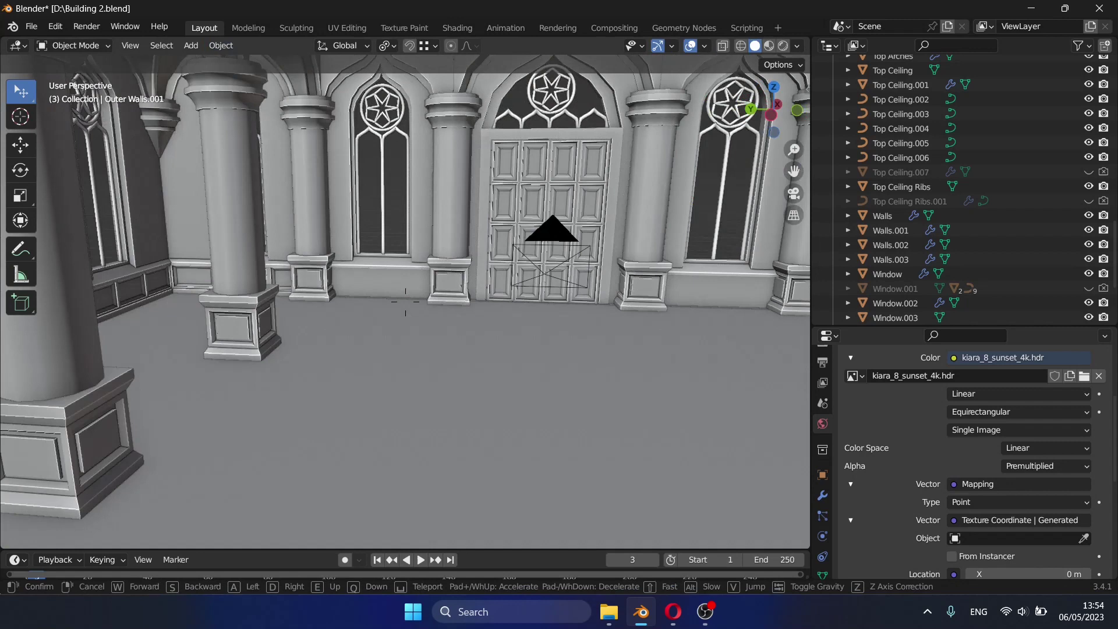
click(412, 350)
key(Tab)
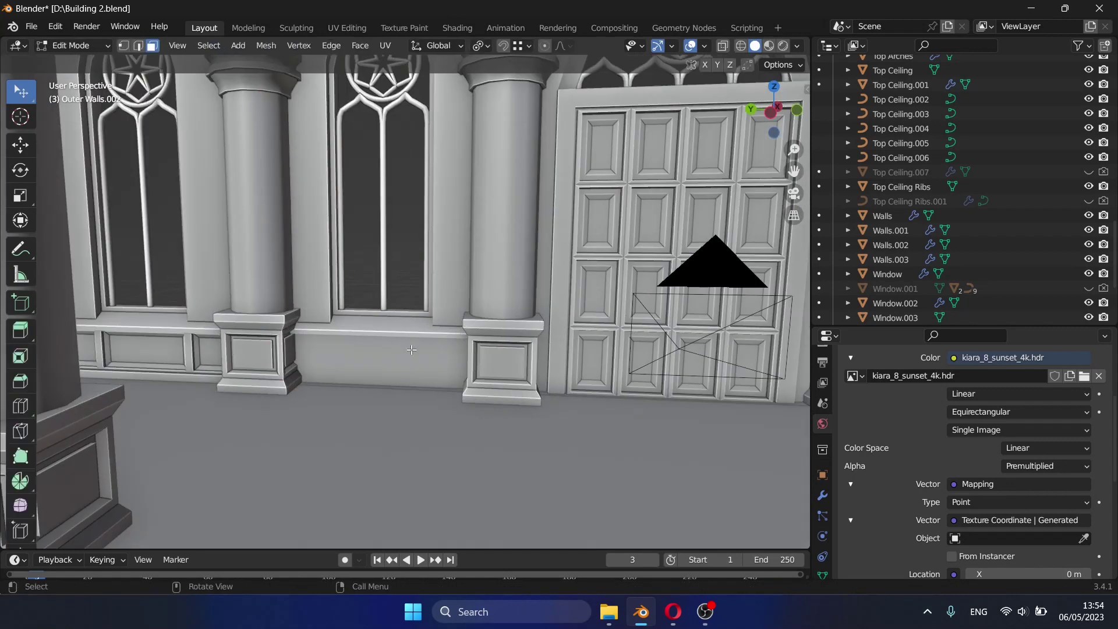
key(ctrl+r)
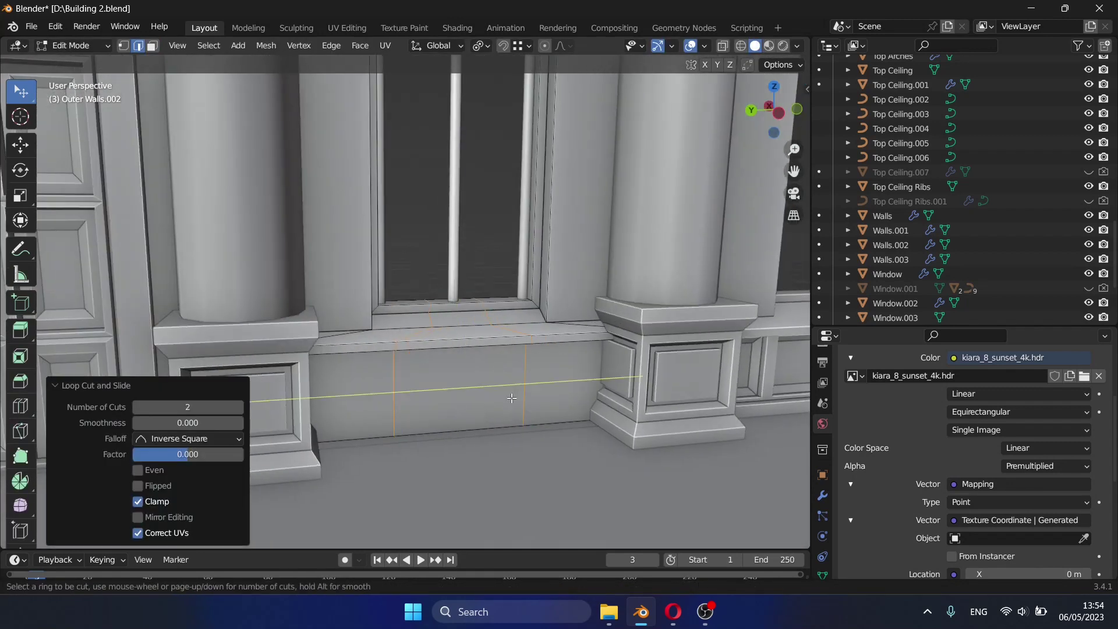
click(511, 398)
click(699, 391)
Lower the new edge loops vertically to form a baseboard strip, undoing a stray extrusion.
scroll(698, 391, down, 5)
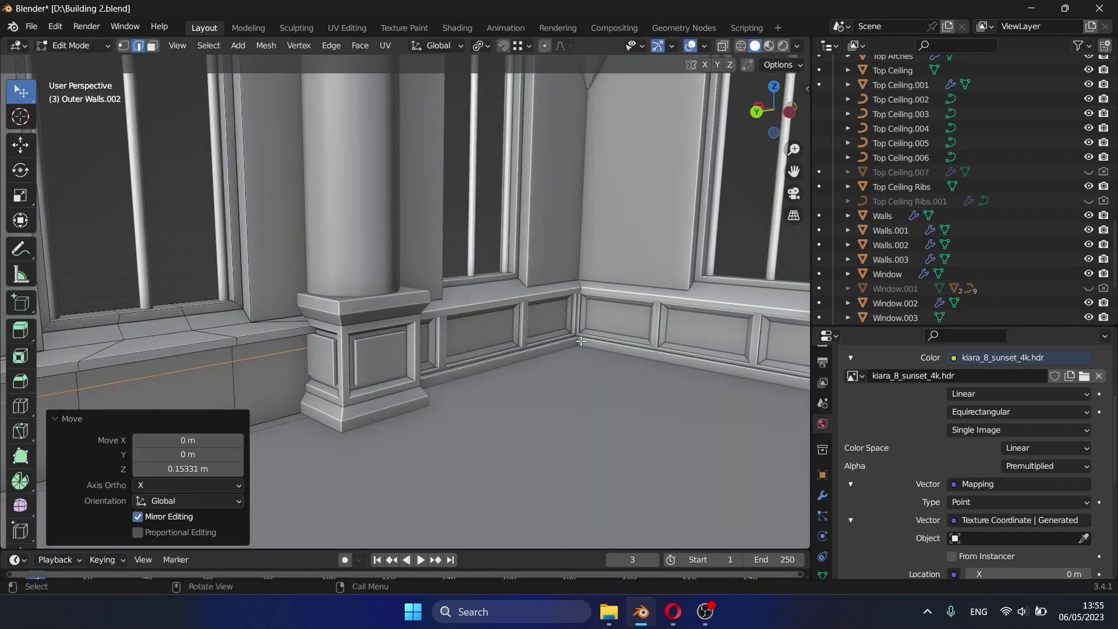
key(g)
key(z)
click(478, 324)
key(3)
middle_drag(478, 324, 431, 128)
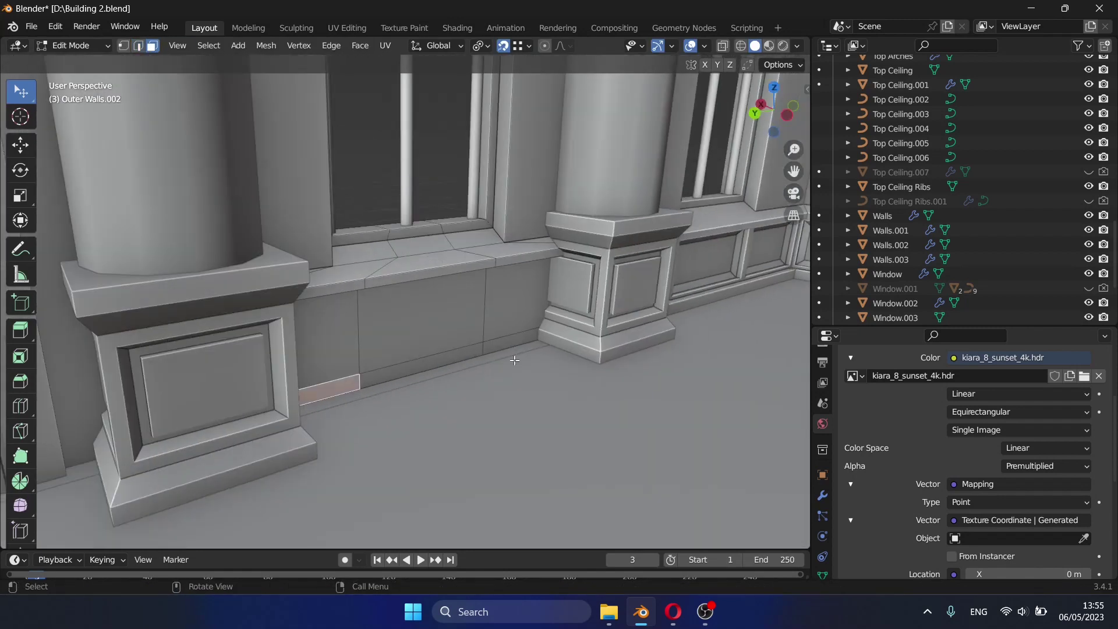
key(e)
right_click(431, 128)
key(ctrl+z)
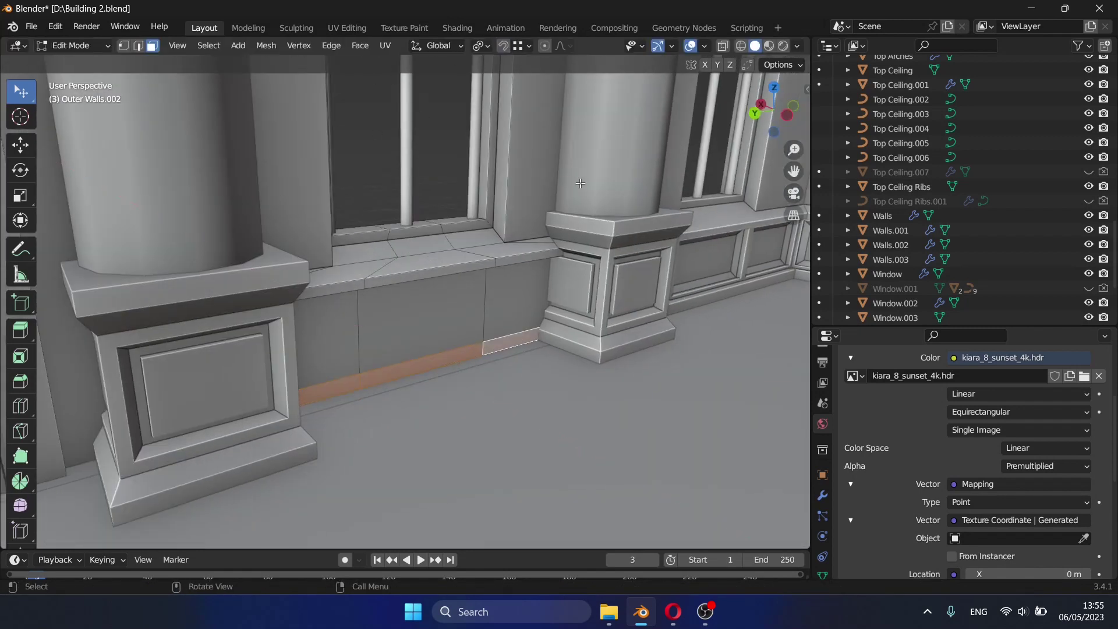
right_click(580, 182)
key(ctrl+z)
Inset the lower wall faces into recessed panels and leave Edit Mode.
click(381, 44)
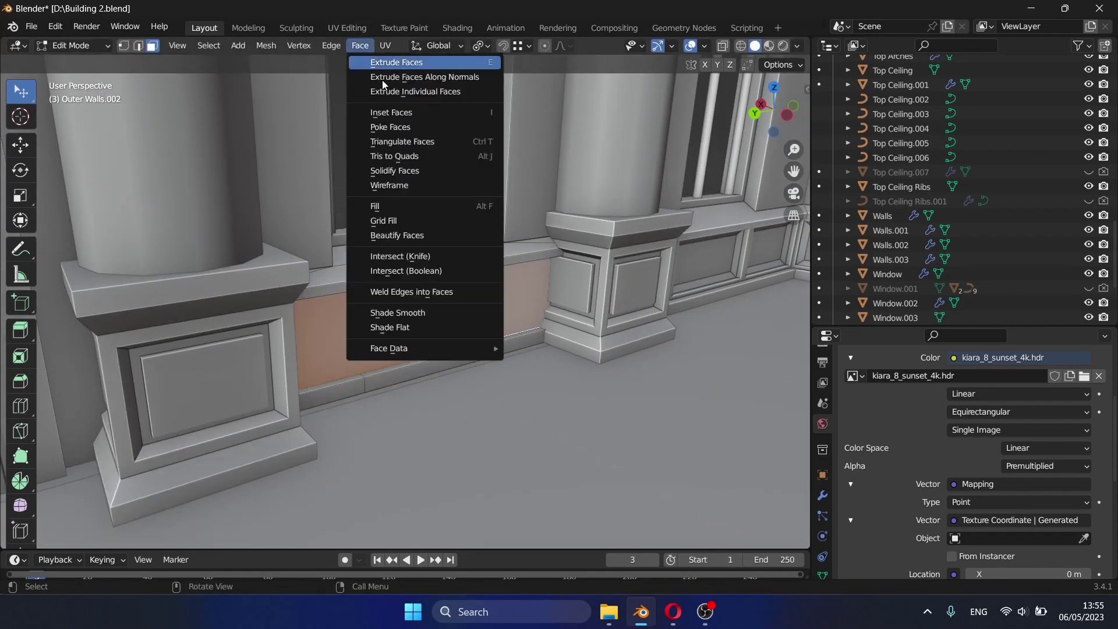
click(408, 111)
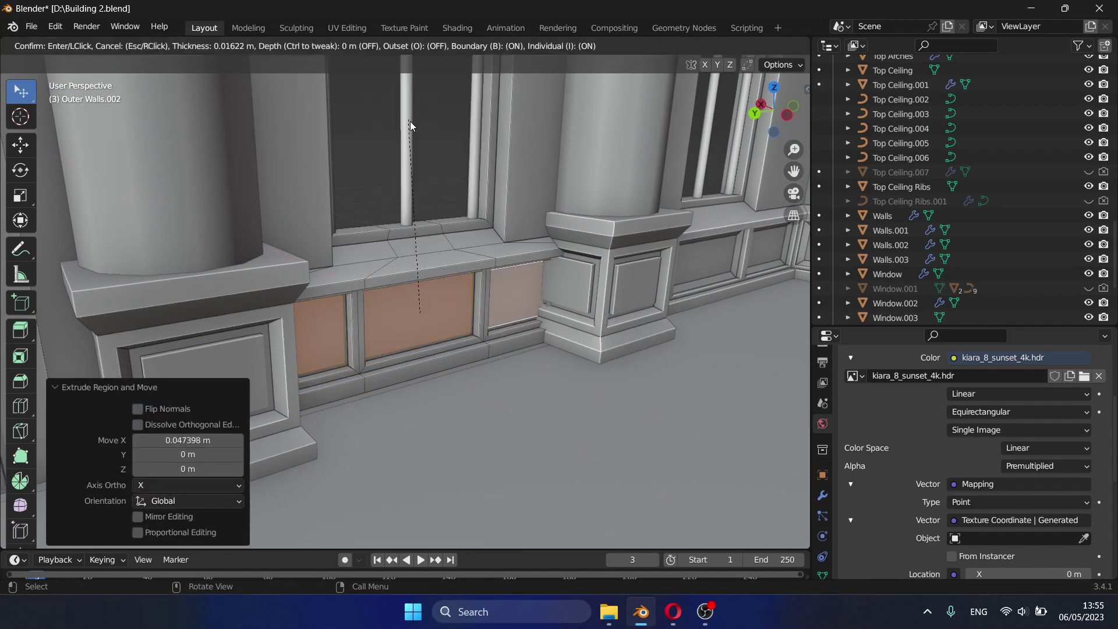
key(Tab)
click(221, 45)
key(Escape)
key(shift+grave)
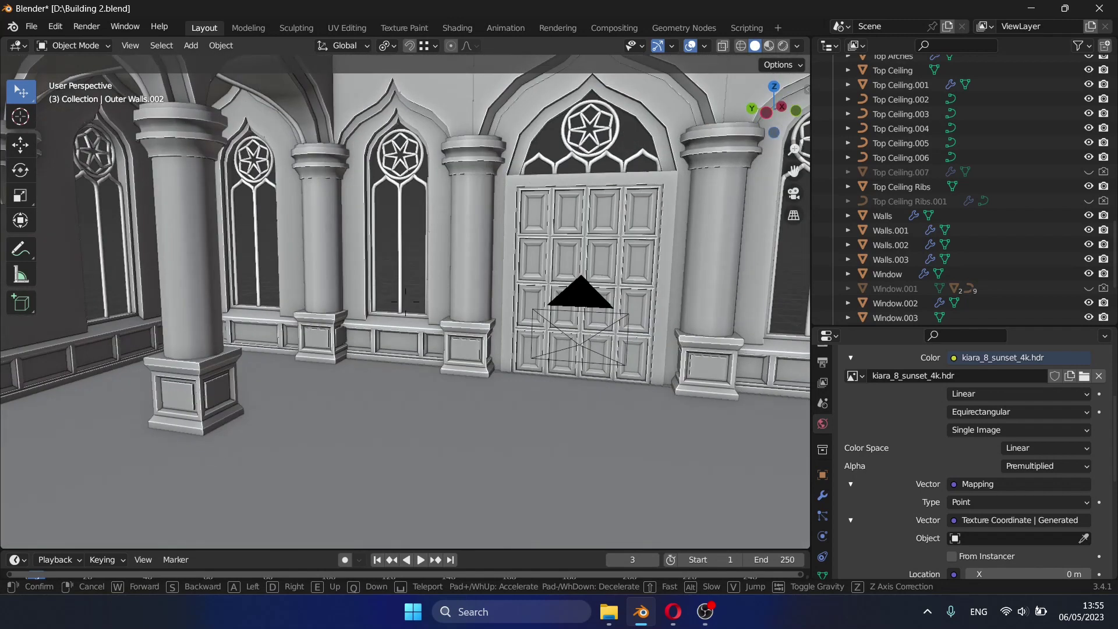
From the camera view, save the cathedral file, render the nave, then close the render.
click(504, 250)
key(KP_0)
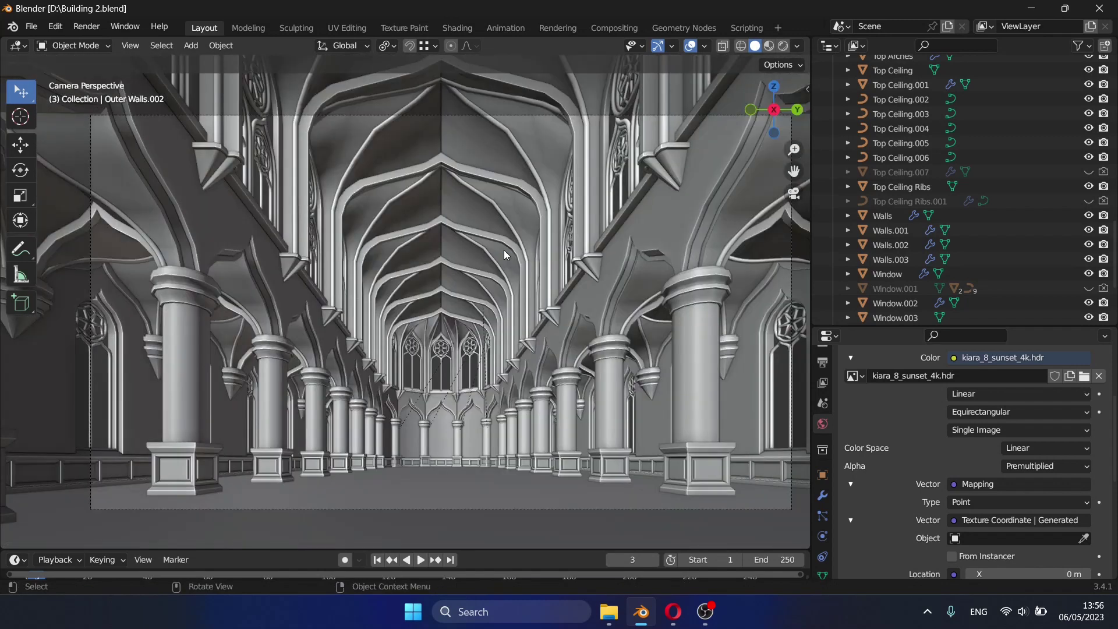
key(ctrl+s)
key(F12)
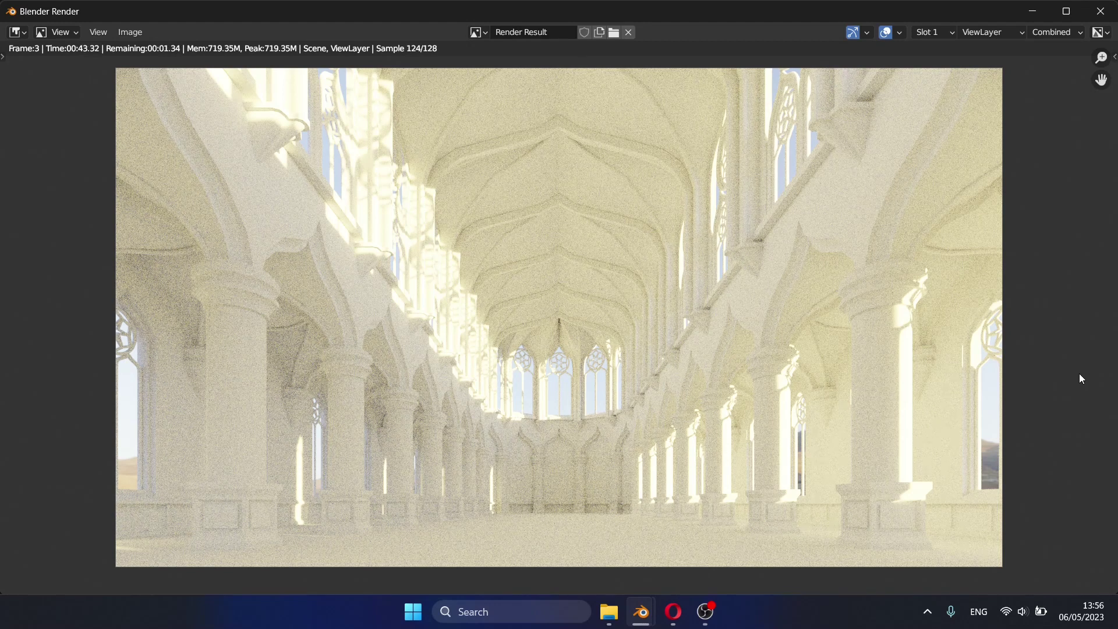
scroll(794, 132, up, 5)
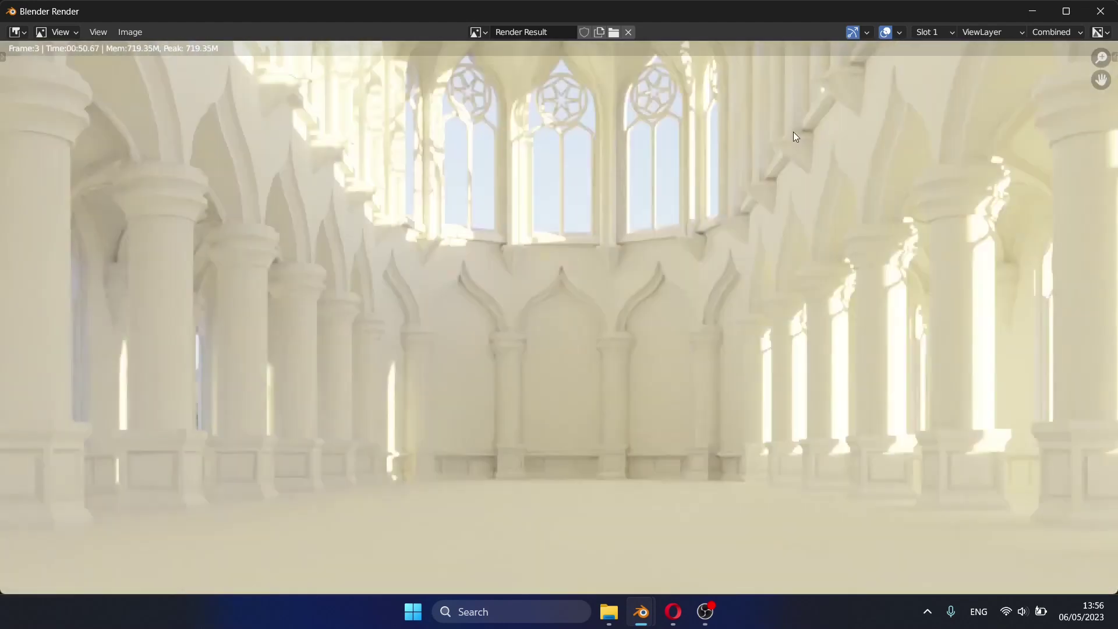
scroll(603, 481, up, 2)
click(1094, 12)
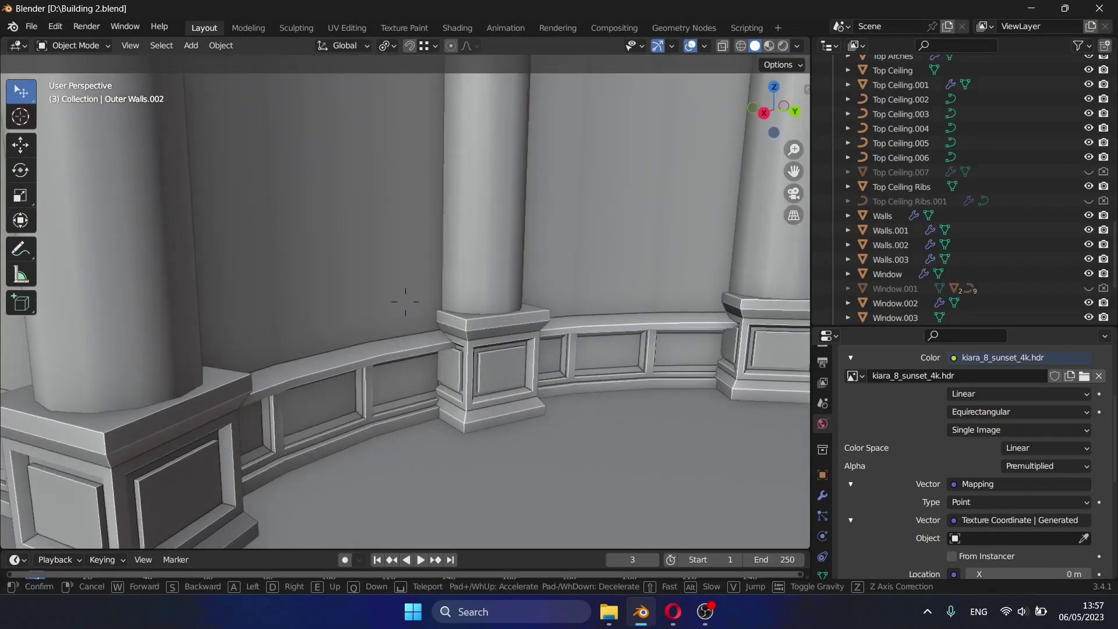
Preview rendered shading, then return to solid shading facing a side-wall window.
click(797, 46)
key(z)
key(8)
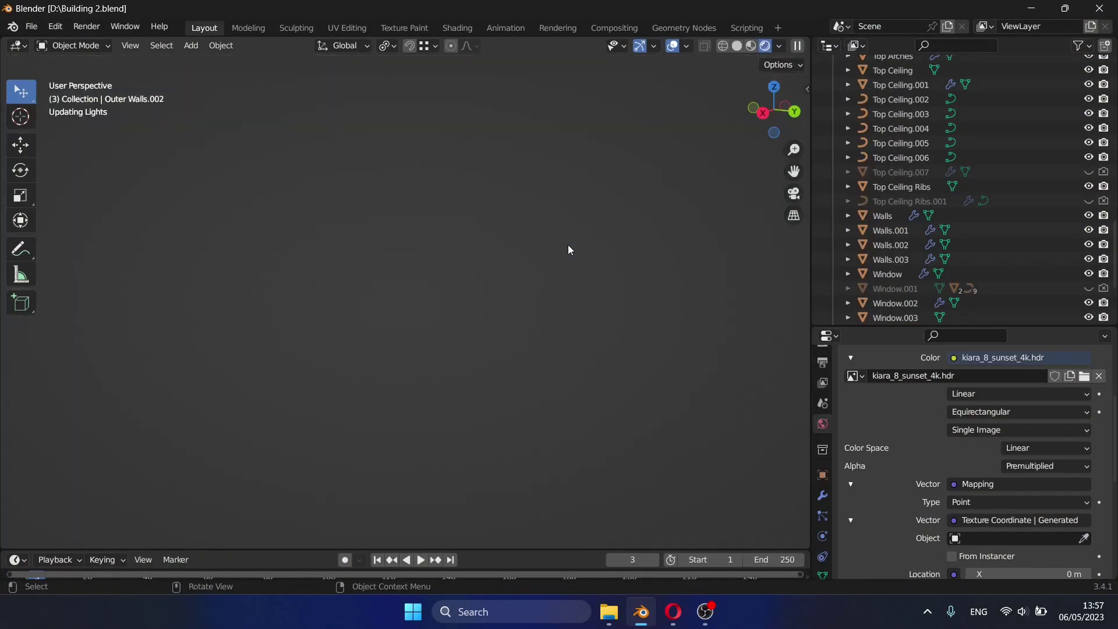
key(z)
key(6)
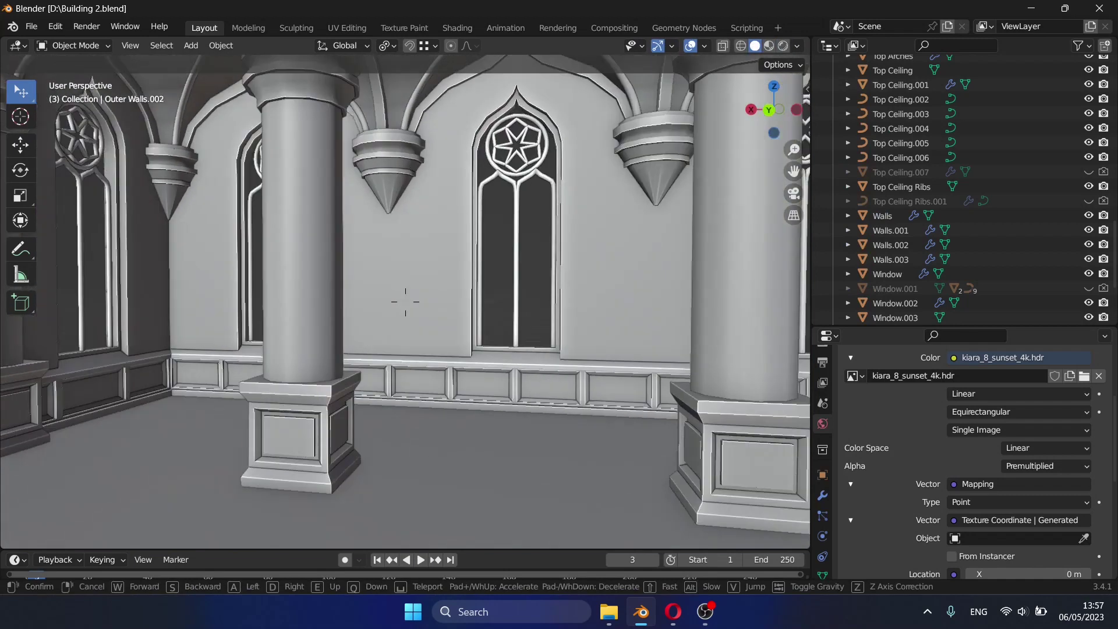
middle_drag(568, 245, 528, 288)
Add a second slot with a new Wood material using Wood066_1K_Color.jpg as base colour.
click(823, 535)
text(Wall)
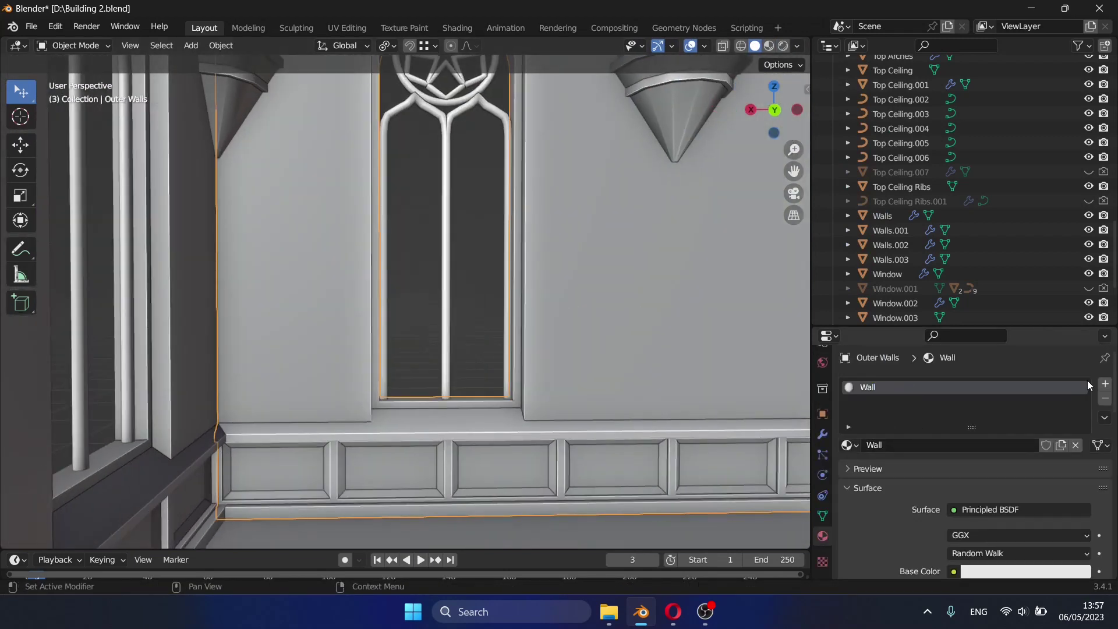
click(1105, 384)
click(849, 469)
click(868, 320)
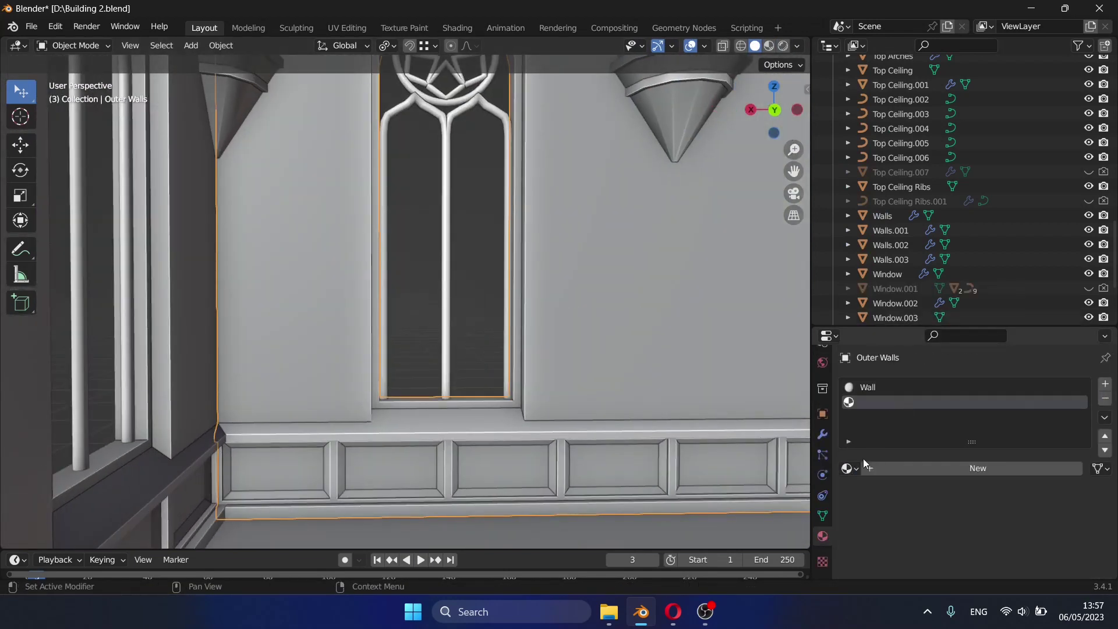
scroll(880, 474, down, 5)
click(953, 434)
click(606, 359)
Edit the outer walls with the Wall slot active, viewed from the back.
key(Tab)
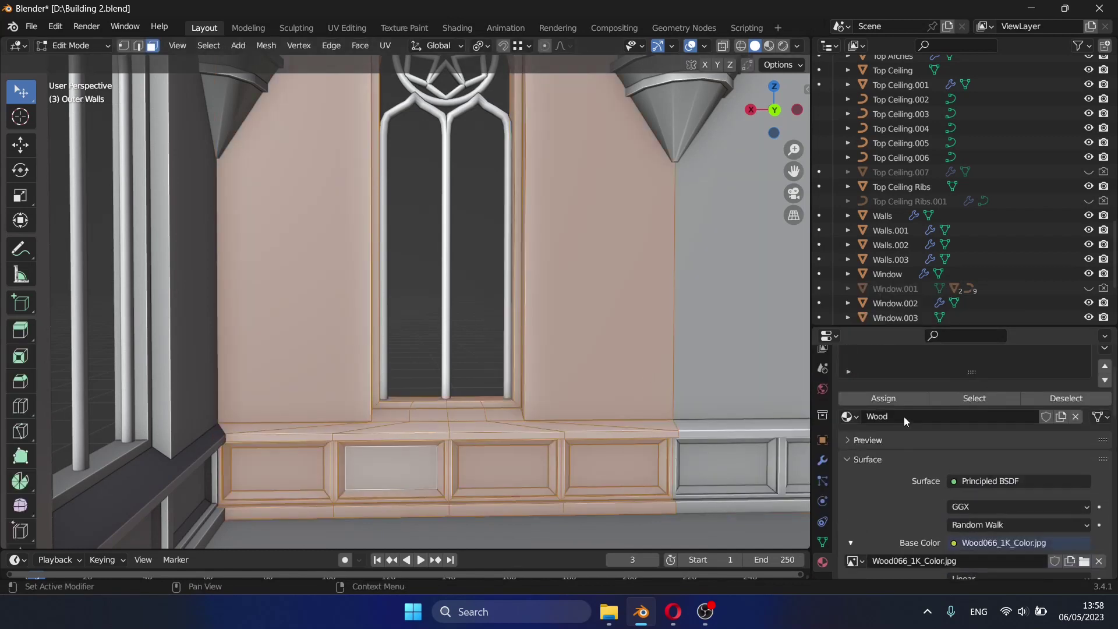
click(868, 387)
key(ctrl+KP_1)
In X-ray, box-select the lower wall trim faces and assign them the Wood material.
scroll(600, 414, down, 5)
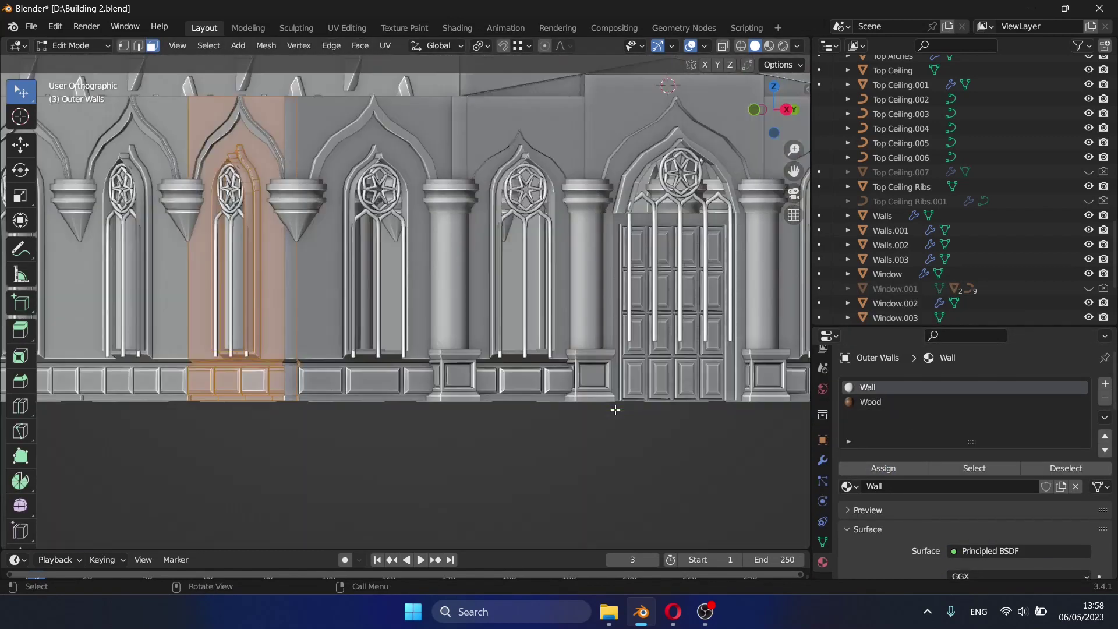
scroll(600, 413, up, 3)
scroll(547, 209, up, 1)
scroll(547, 209, up, 1)
key(shift+z)
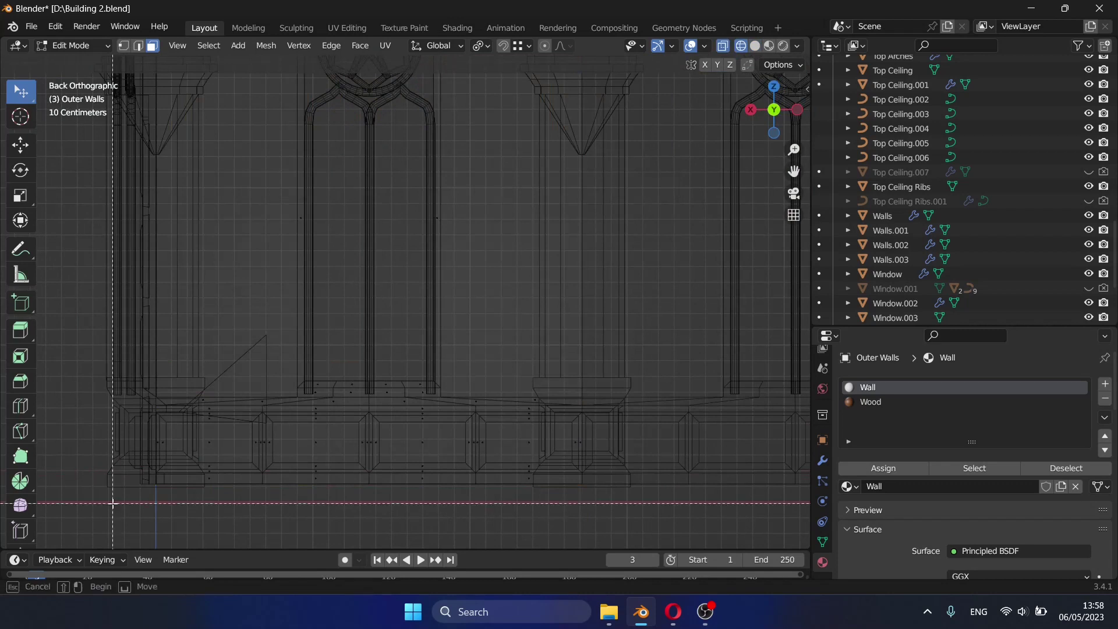
drag(95, 500, 575, 392)
middle_drag(624, 394, 757, 408)
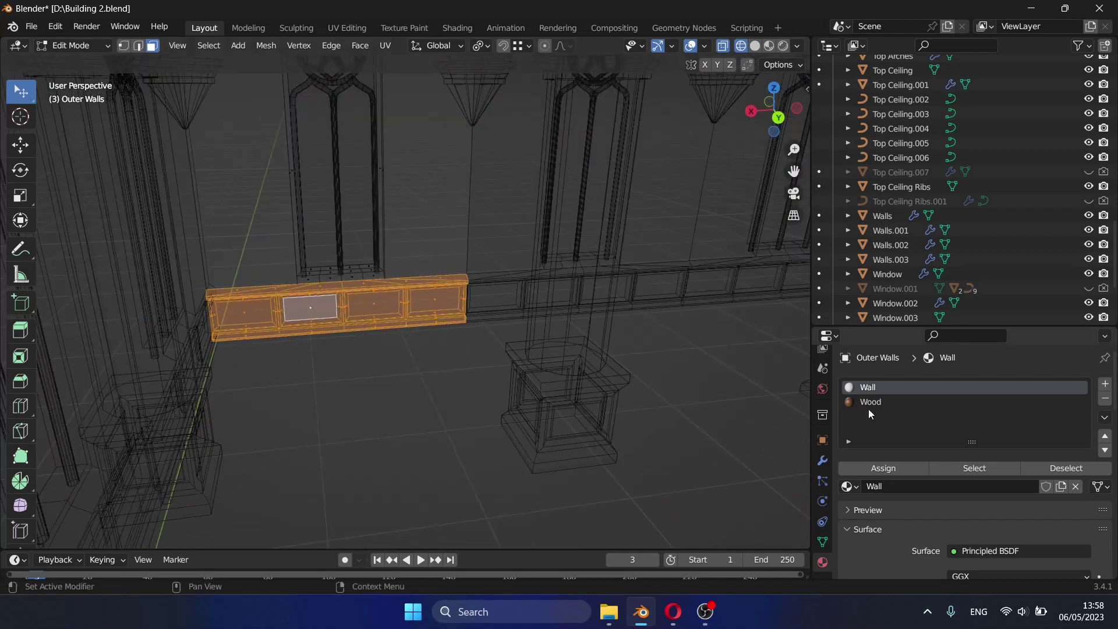
click(870, 402)
click(883, 468)
Re-enter Edit Mode on the outer walls and select the window sill face.
scroll(542, 277, up, 3)
scroll(541, 276, up, 2)
key(Tab)
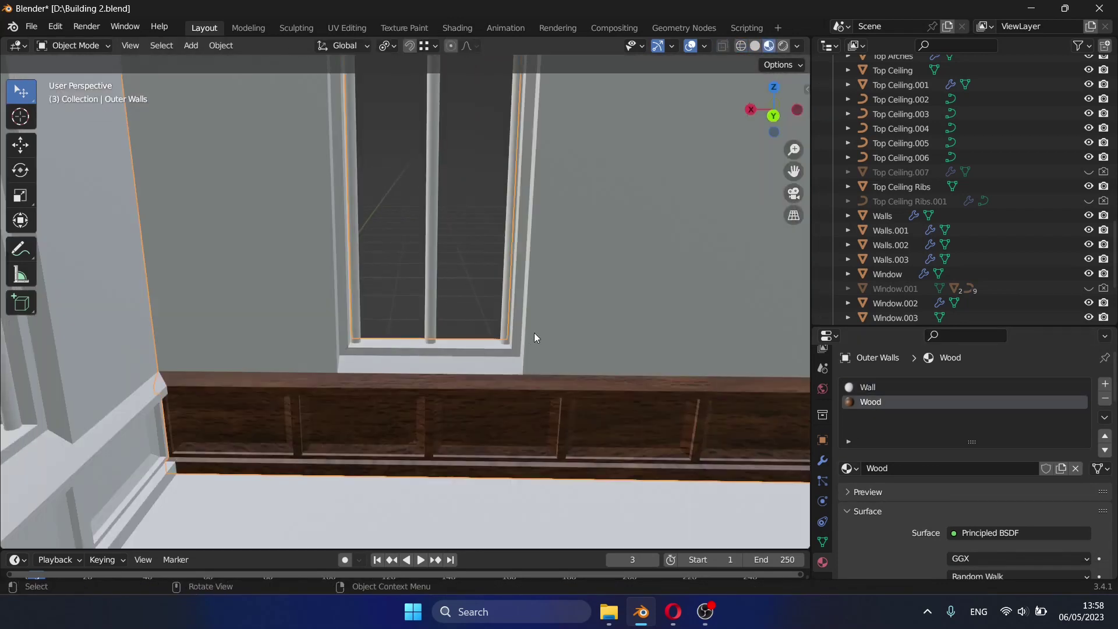
scroll(536, 337, up, 1)
key(Tab)
click(445, 396)
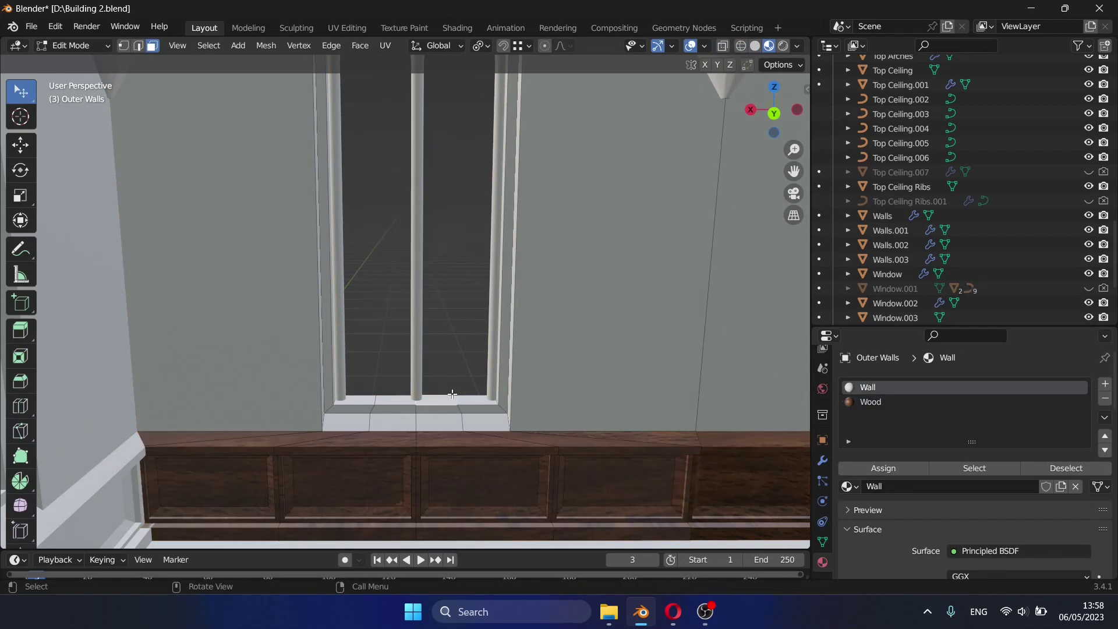
Select the window frame, grow the selection, and assign it the Wood material.
key(shift+grave)
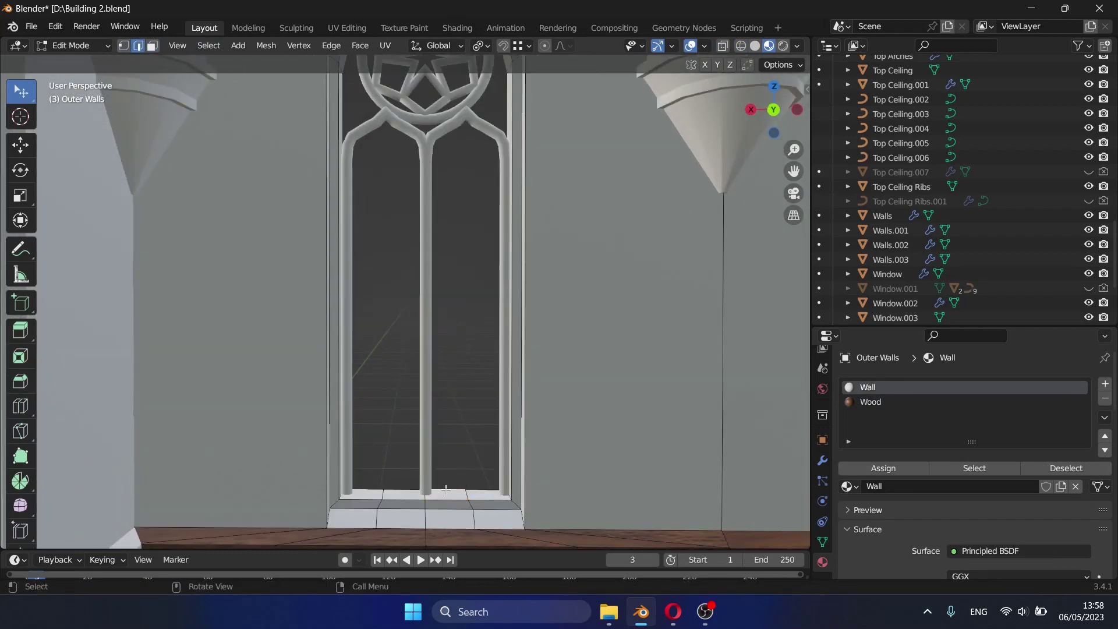
scroll(445, 489, down, 3)
ctrl+click(477, 326)
scroll(408, 292, up, 3)
click(141, 44)
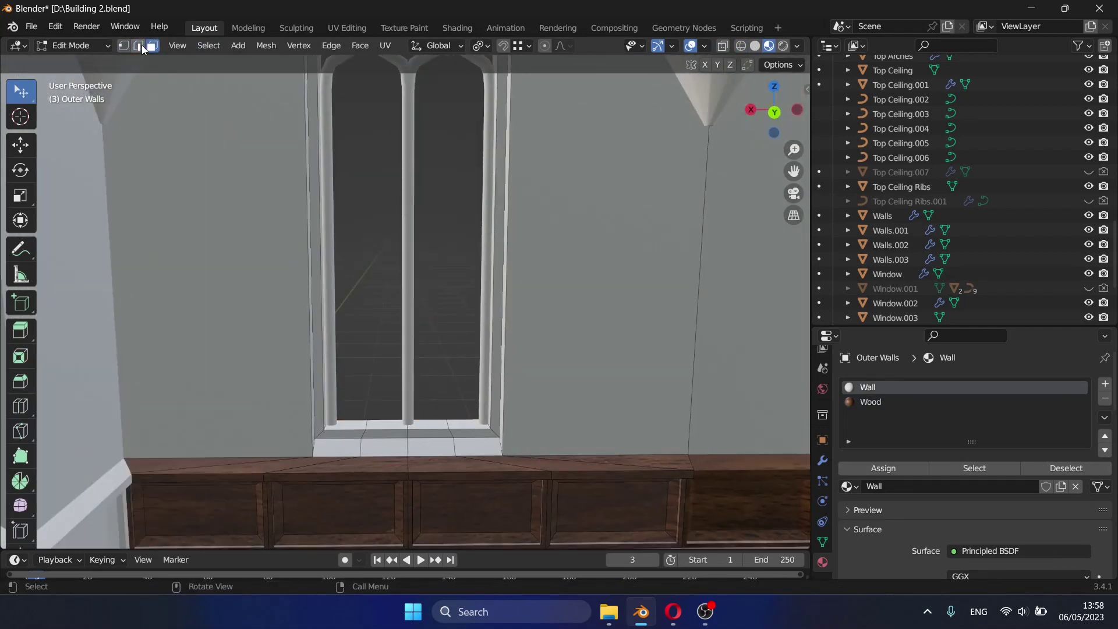
scroll(408, 233, up, 3)
ctrl+click(408, 233)
scroll(390, 378, down, 3)
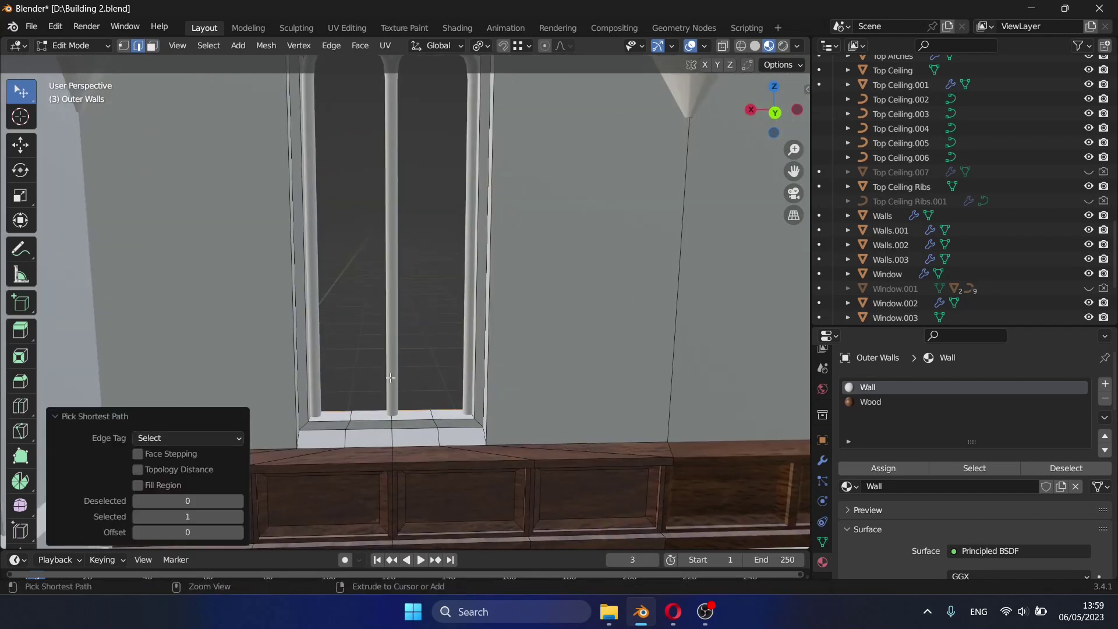
key(ctrl+KP_Add)
click(870, 402)
click(884, 468)
key(Tab)
Move to the second window sill, select its frame faces, and UV-unwrap them.
scroll(432, 328, down, 3)
key(shift+grave)
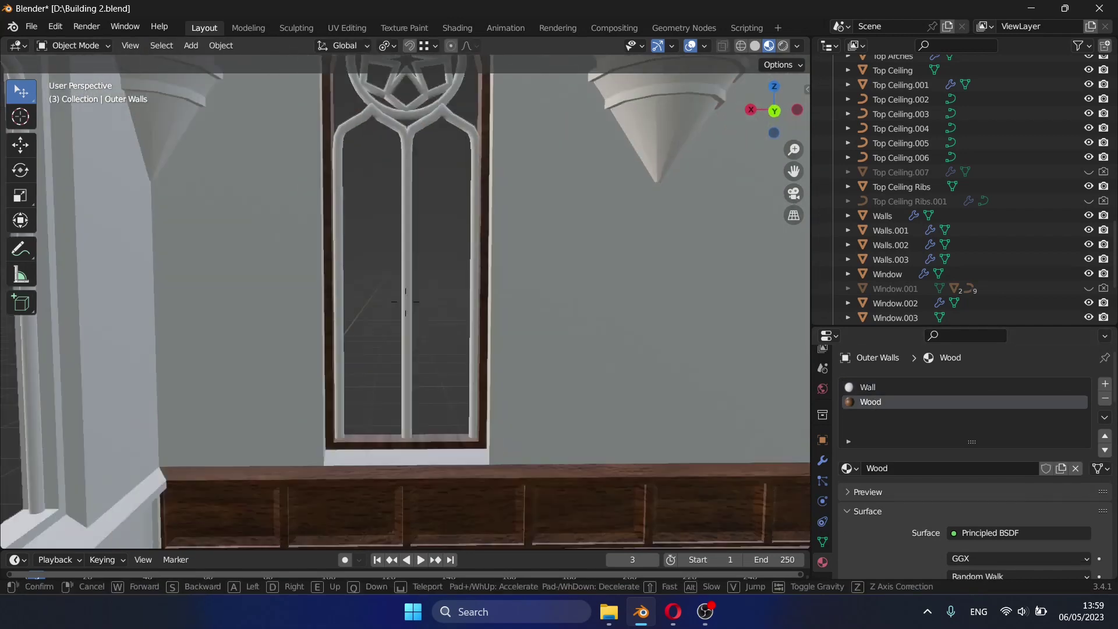
key(s)
key(w)
click(399, 324)
key(Tab)
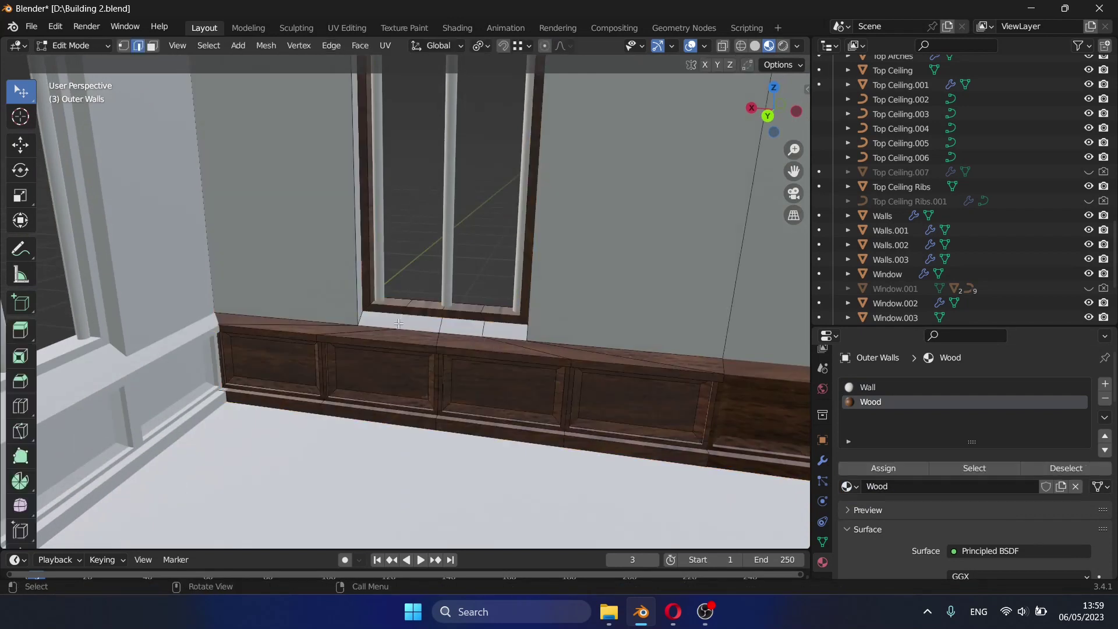
ctrl+click(393, 324)
key(Tab)
key(Tab)
key(u)
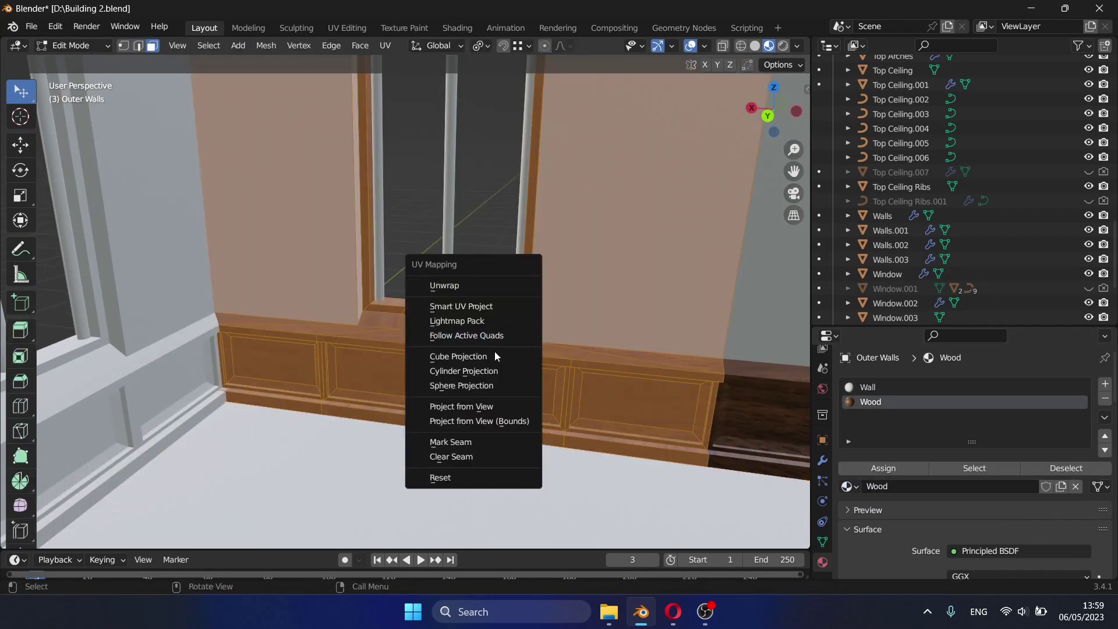
key(Tab)
key(shift+grave)
Give the Window.002 tracery a new material named Metal.
key(s)
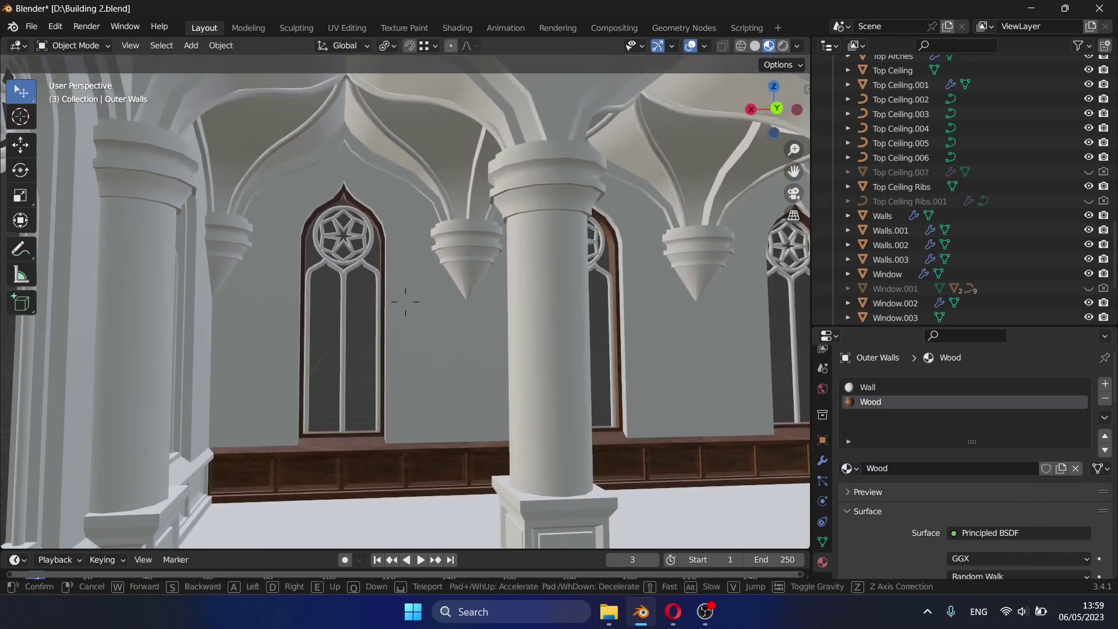
click(405, 302)
click(896, 303)
click(882, 446)
text(meta)
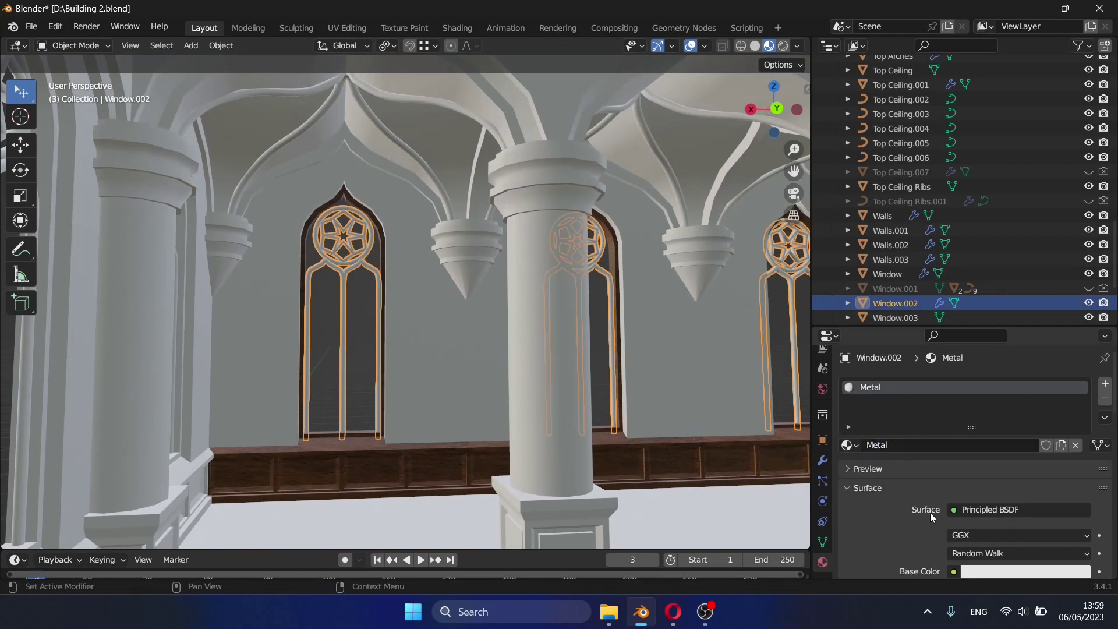
scroll(931, 512, down, 2)
scroll(882, 550, down, 4)
scroll(883, 550, down, 4)
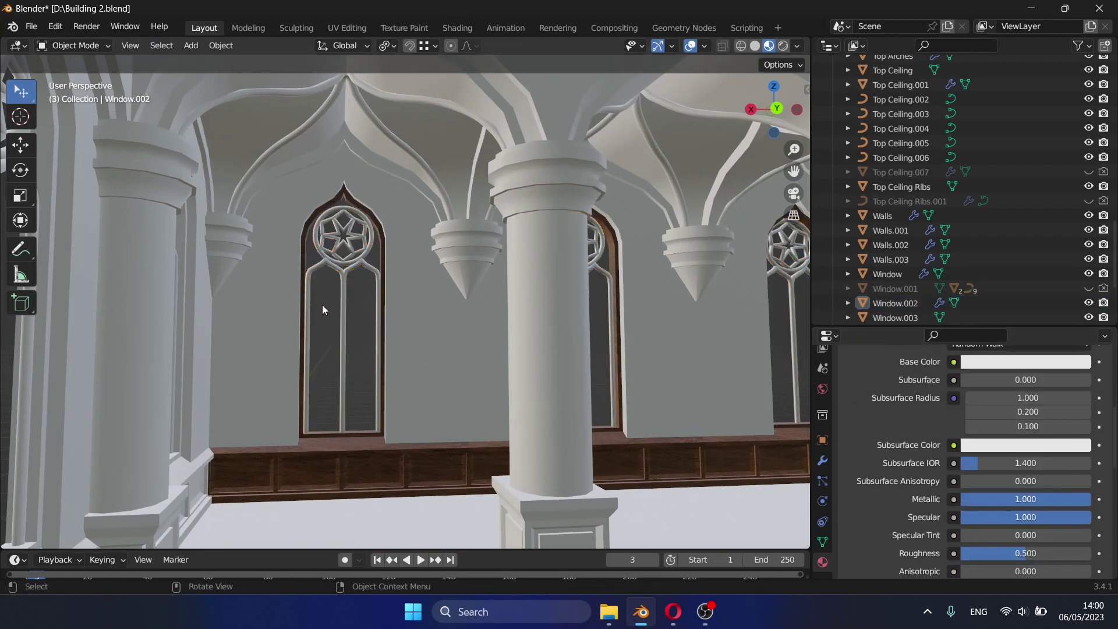
Inspect the Metal tracery on the upper windows in rendered preview, then return to solid.
key(z)
click(328, 218)
key(z)
click(344, 318)
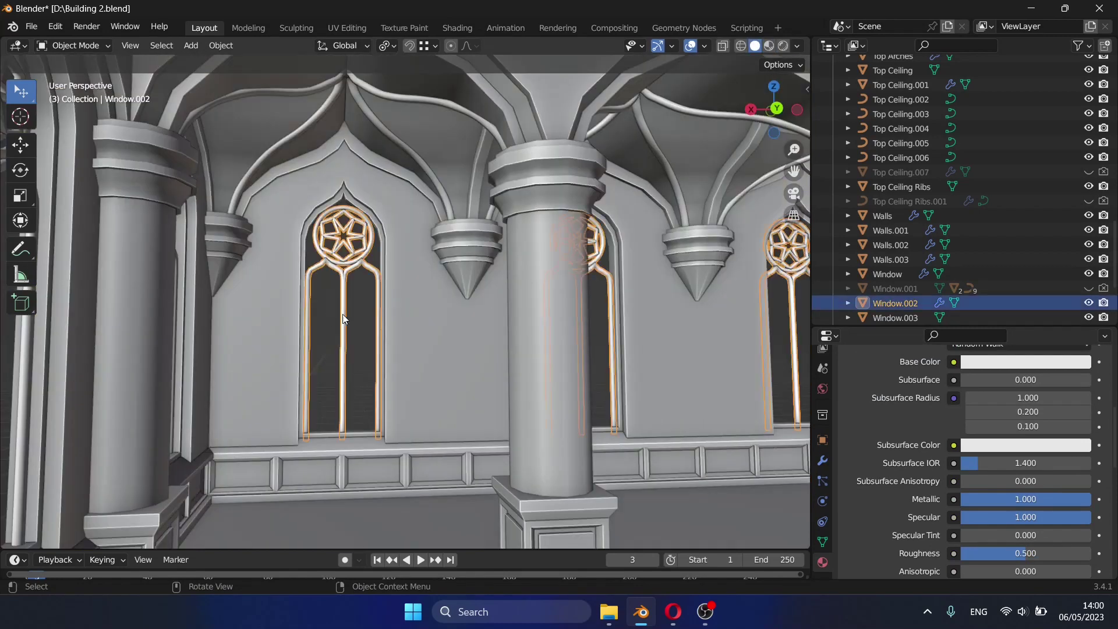
mouse_move(344, 318)
middle_down()
mouse_move(453, 225)
mouse_move(745, 355)
middle_up()
click(452, 225)
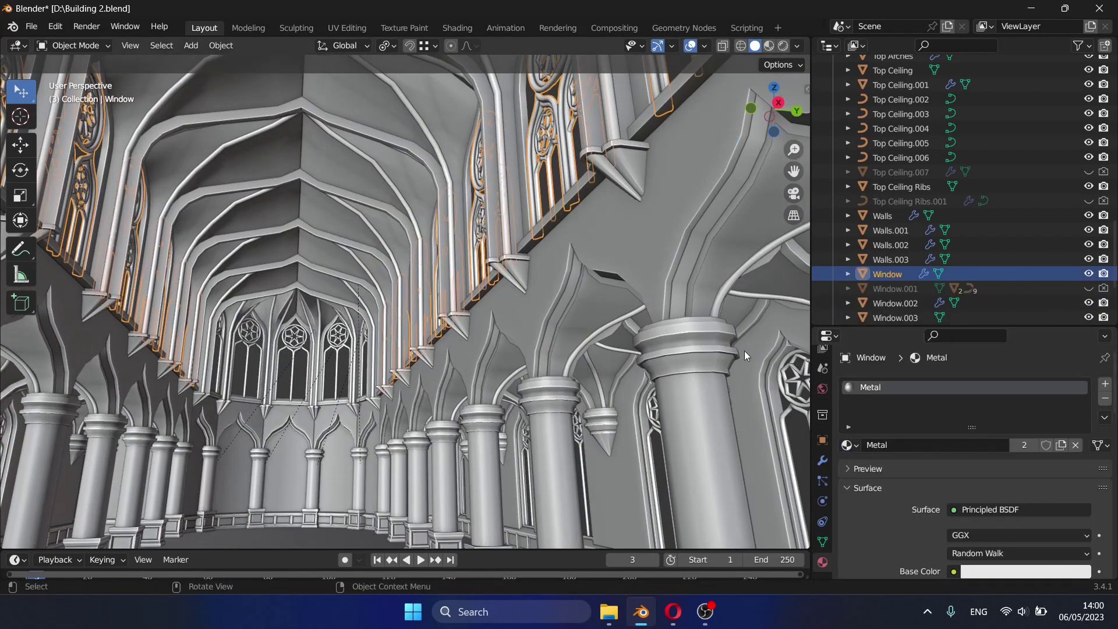
click(1025, 571)
click(390, 282)
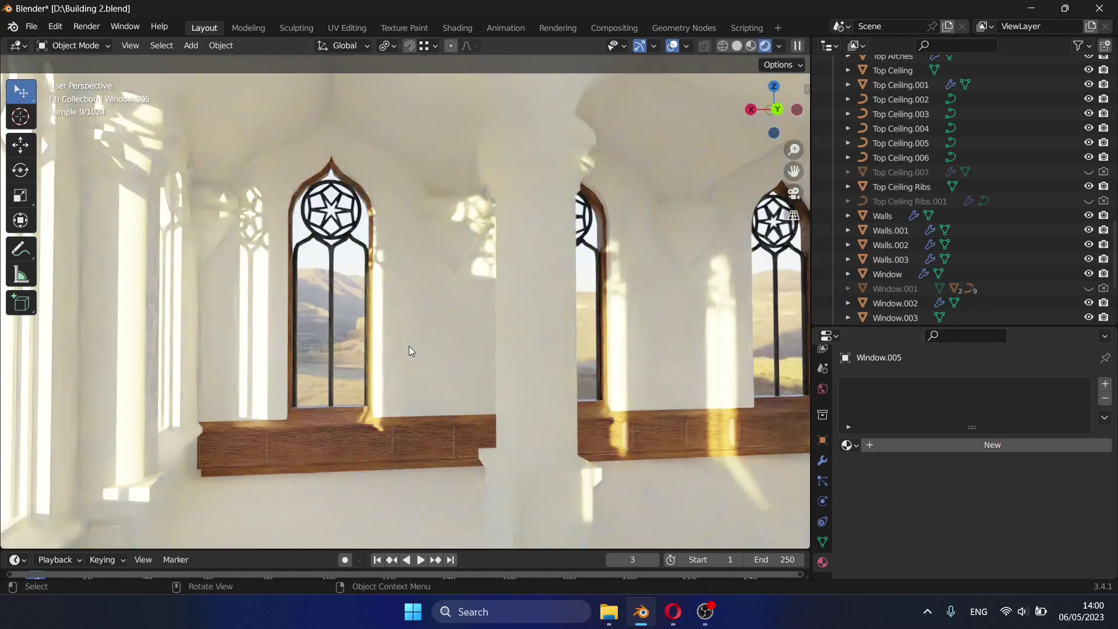
middle_drag(409, 346, 409, 345)
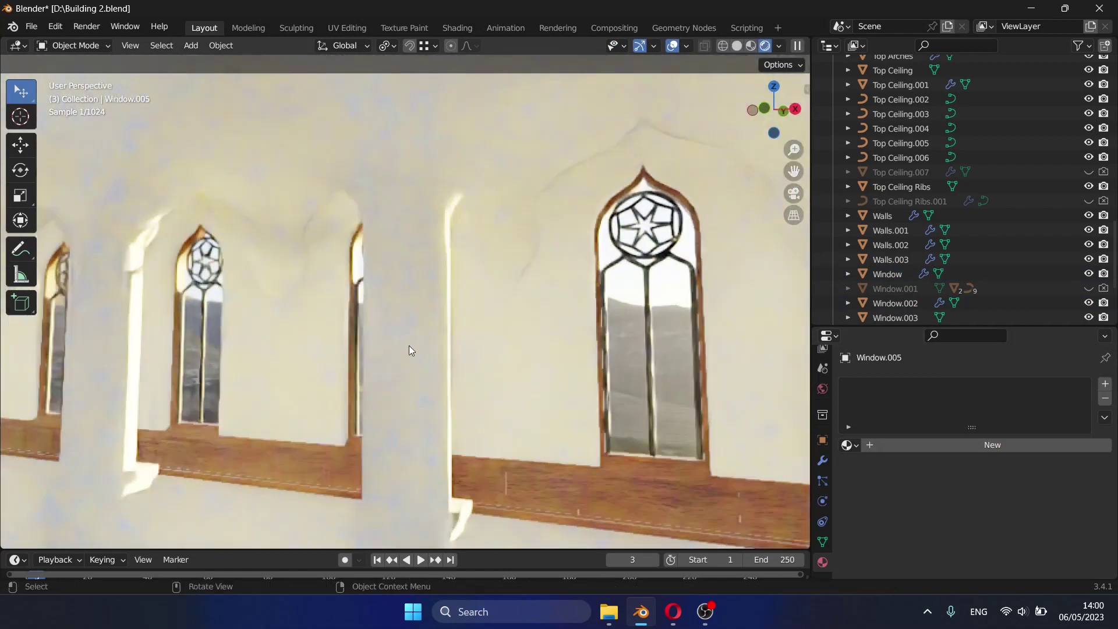
key(z)
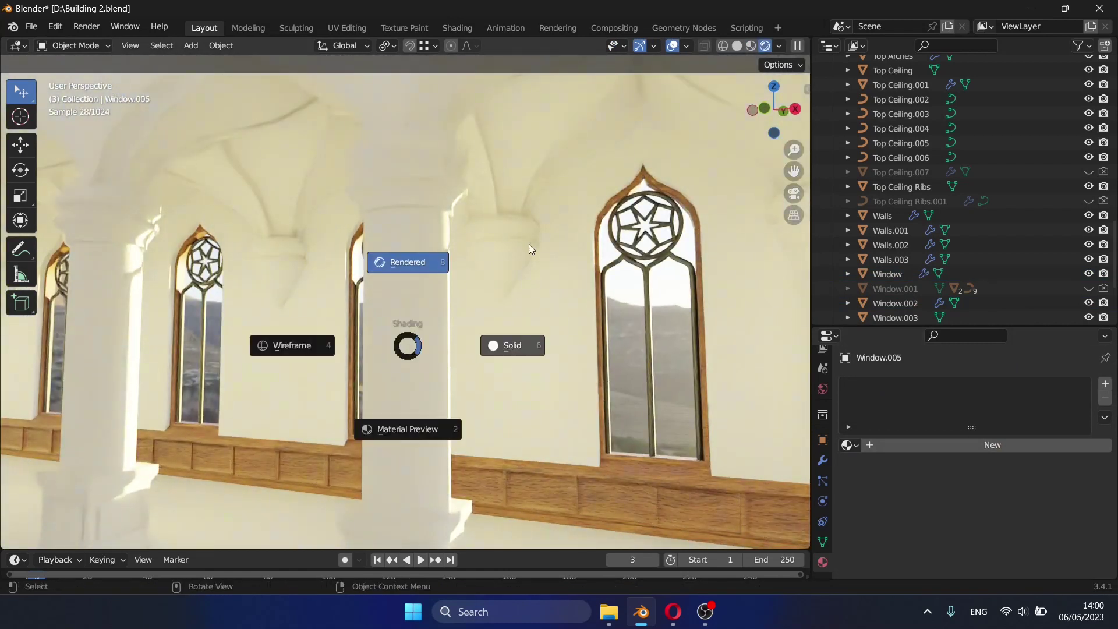
click(509, 187)
Assign Wood to the right and left ceiling ribs, save, and render from the camera.
click(857, 445)
click(885, 419)
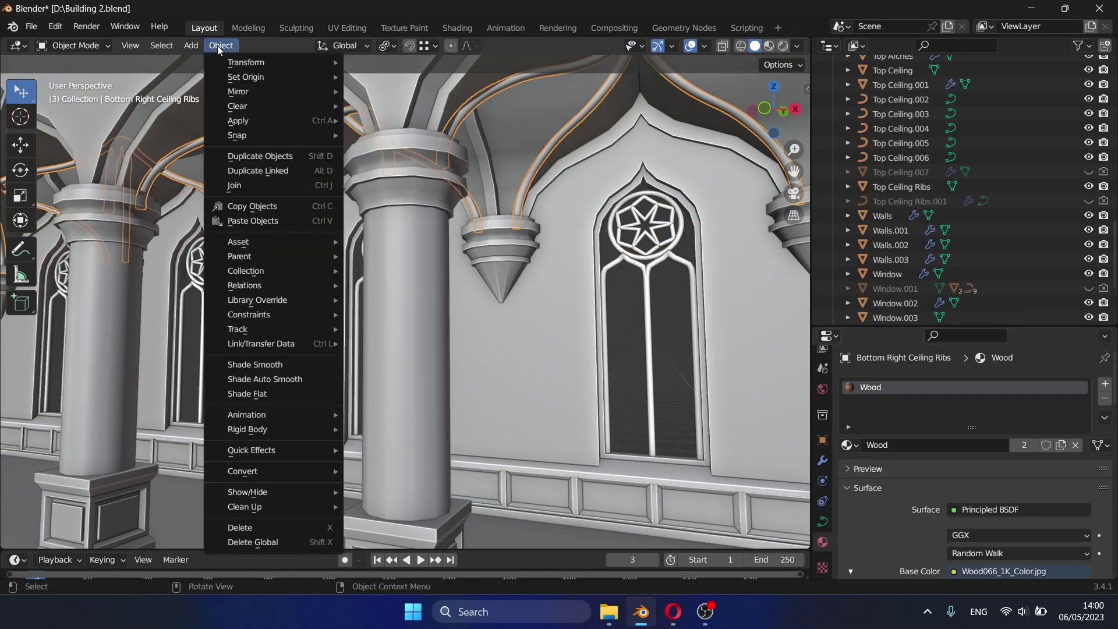
click(406, 302)
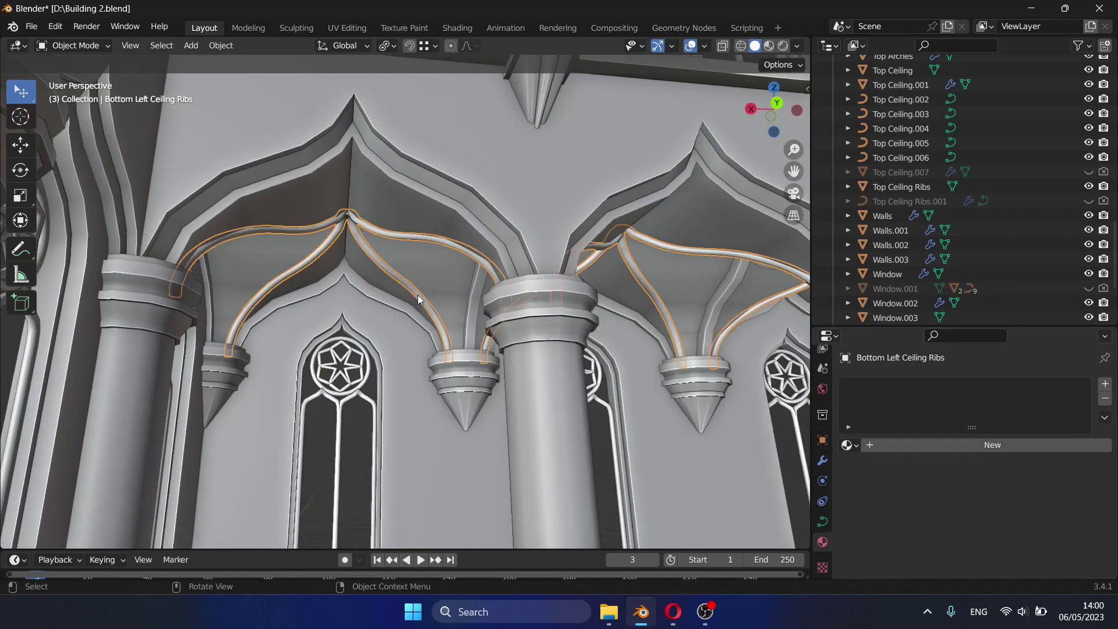
click(850, 432)
click(924, 338)
click(448, 252)
key(ctrl+s)
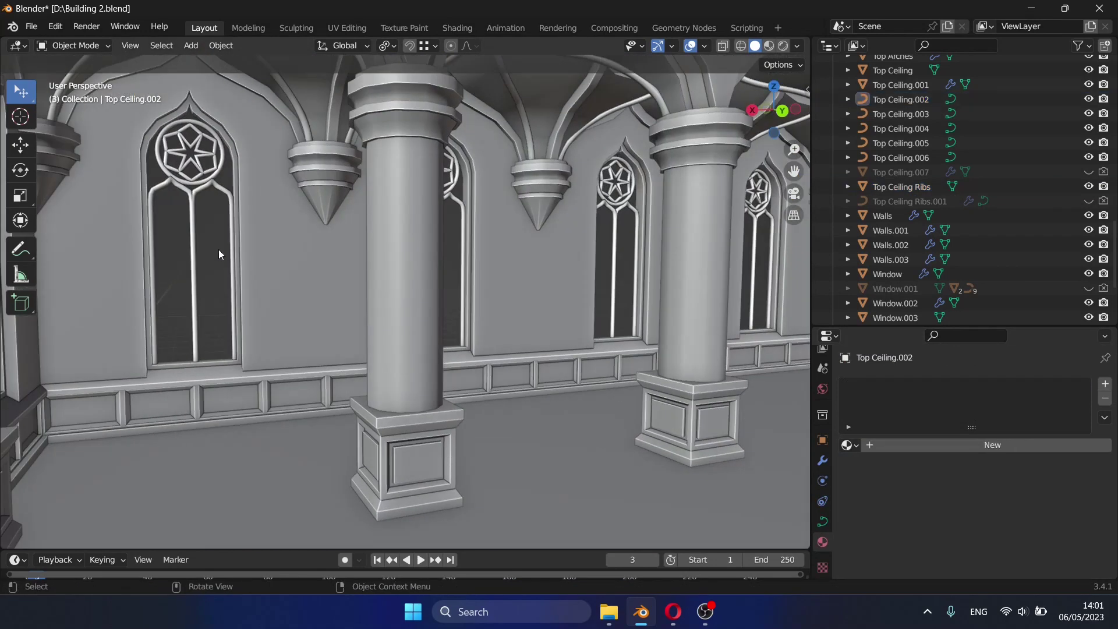
key(KP_0)
key(F12)
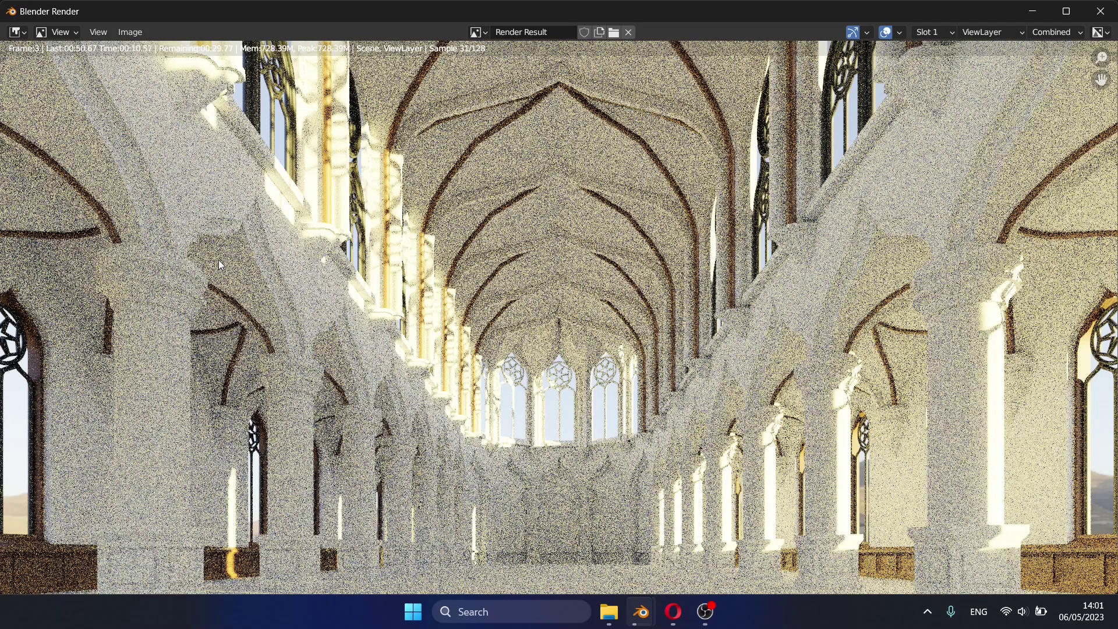
Zoom out to inspect the finished nave render, then close the render window.
scroll(352, 315, down, 1)
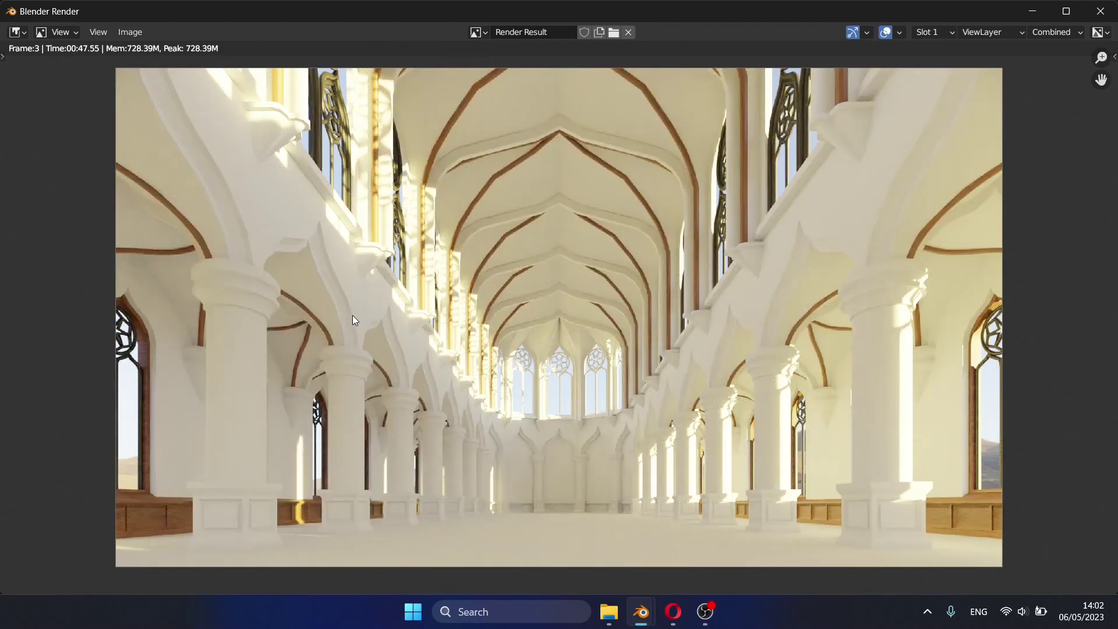
click(1101, 11)
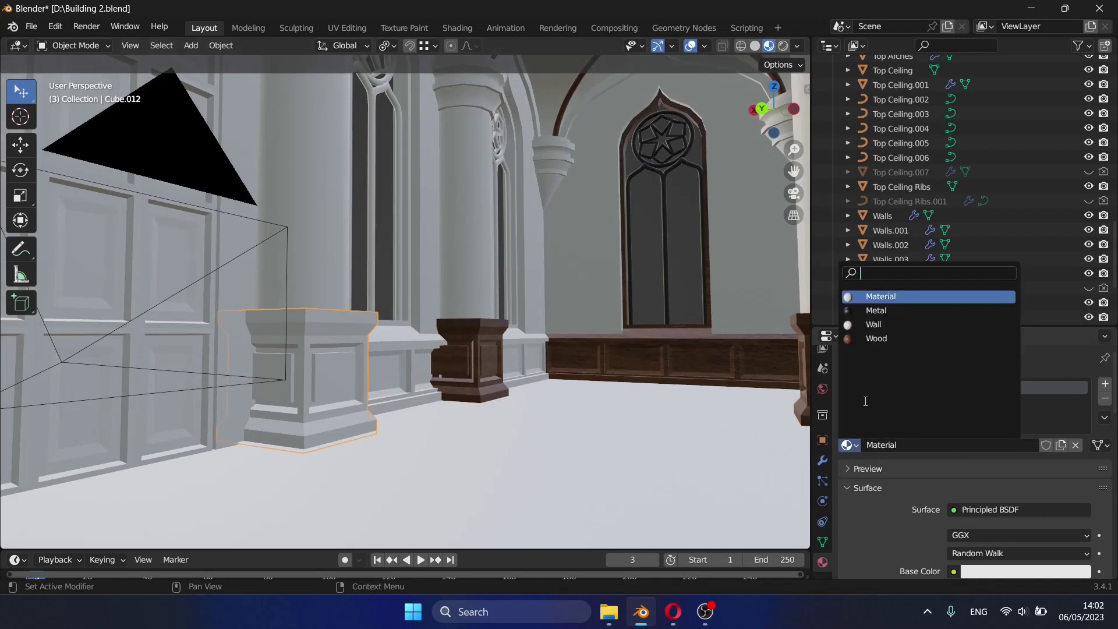
Give the Cube.012 pedestal the Wood material, then walk to Window.010 and edit it.
click(877, 338)
key(shift+grave)
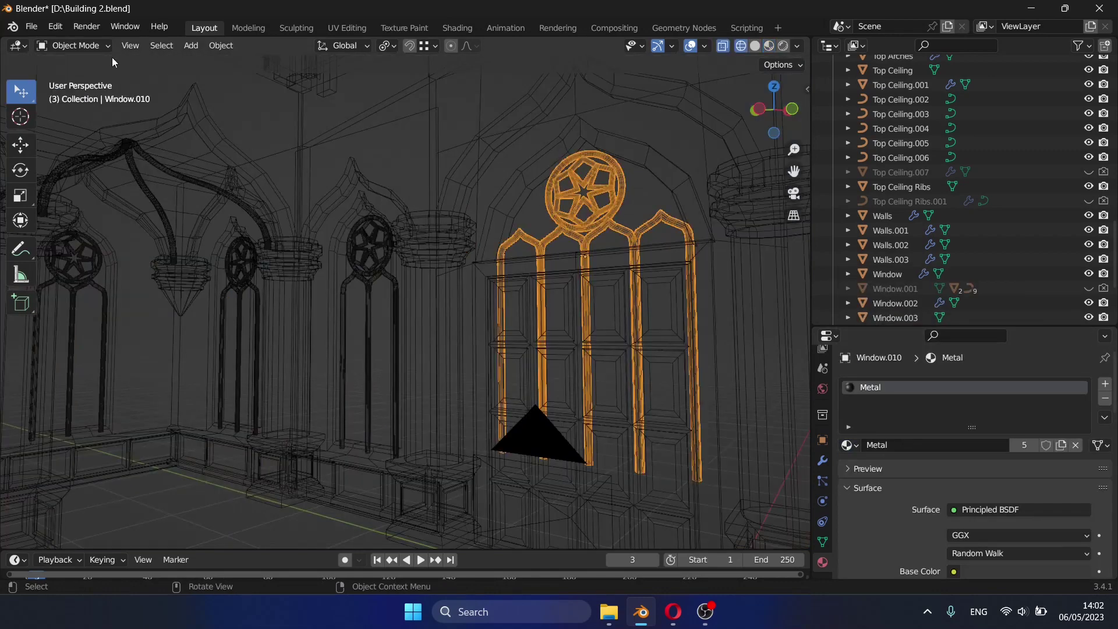
key(Tab)
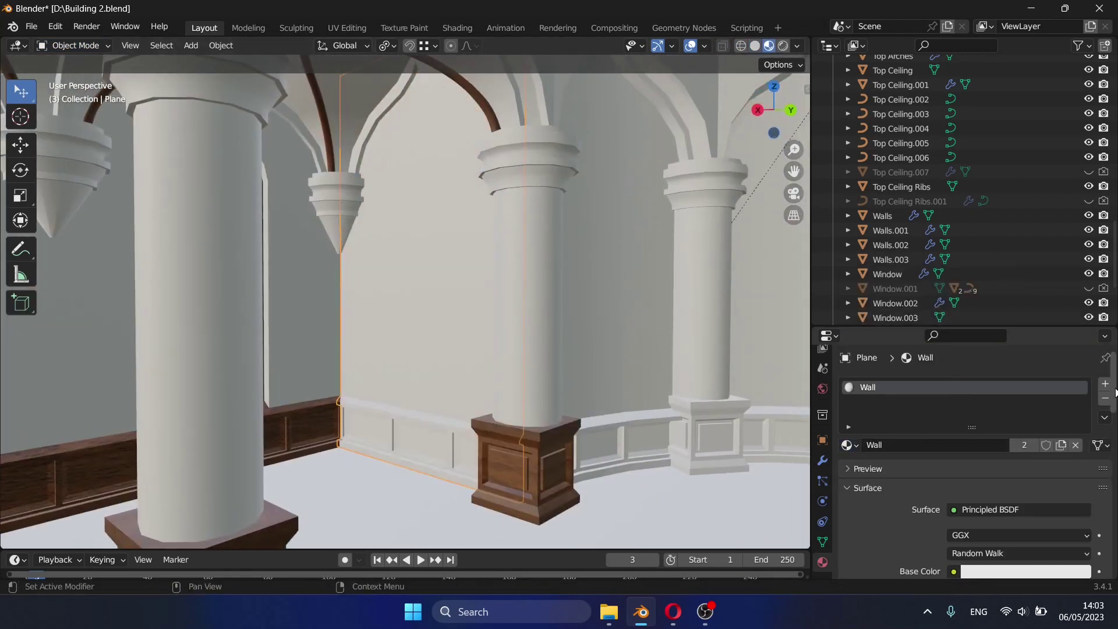
Add a Wood slot to the wall plane and assign it to the lower wall panel.
click(846, 465)
click(897, 365)
click(920, 469)
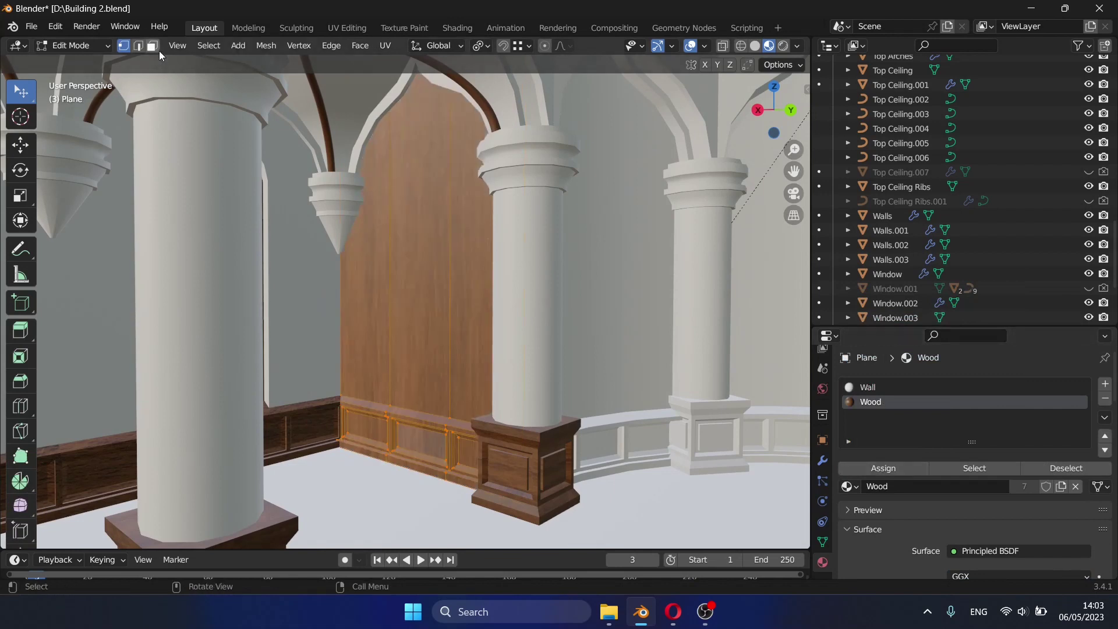
click(865, 387)
key(Tab)
Add a second Wood material slot to the curved Walls.001 wall and assign it to its faces.
key(shift+grave)
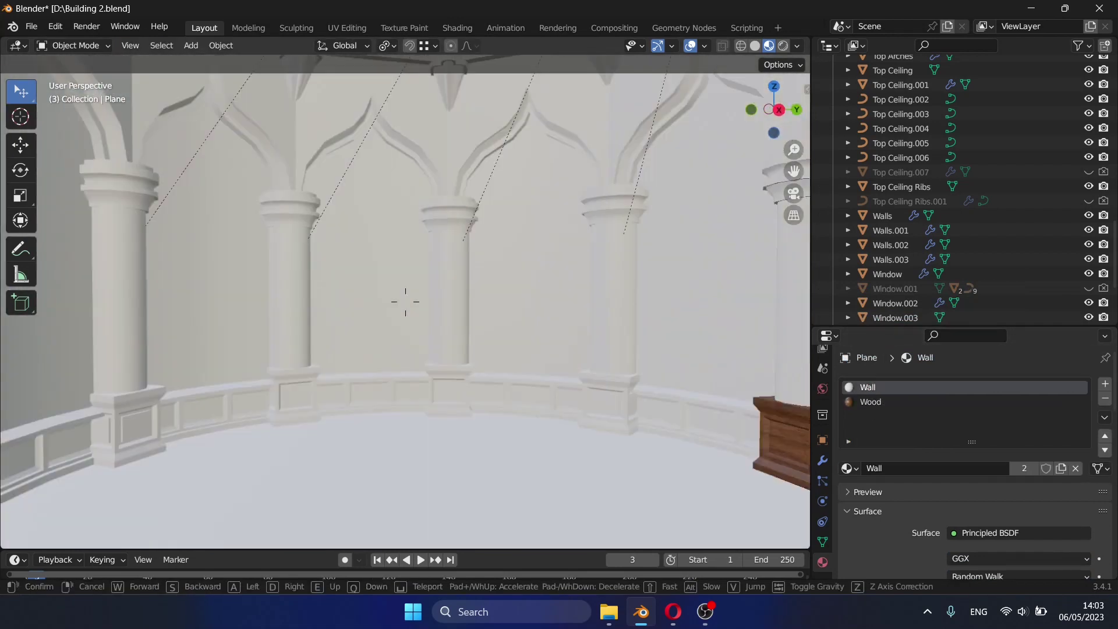
click(406, 301)
click(376, 280)
click(847, 445)
click(874, 325)
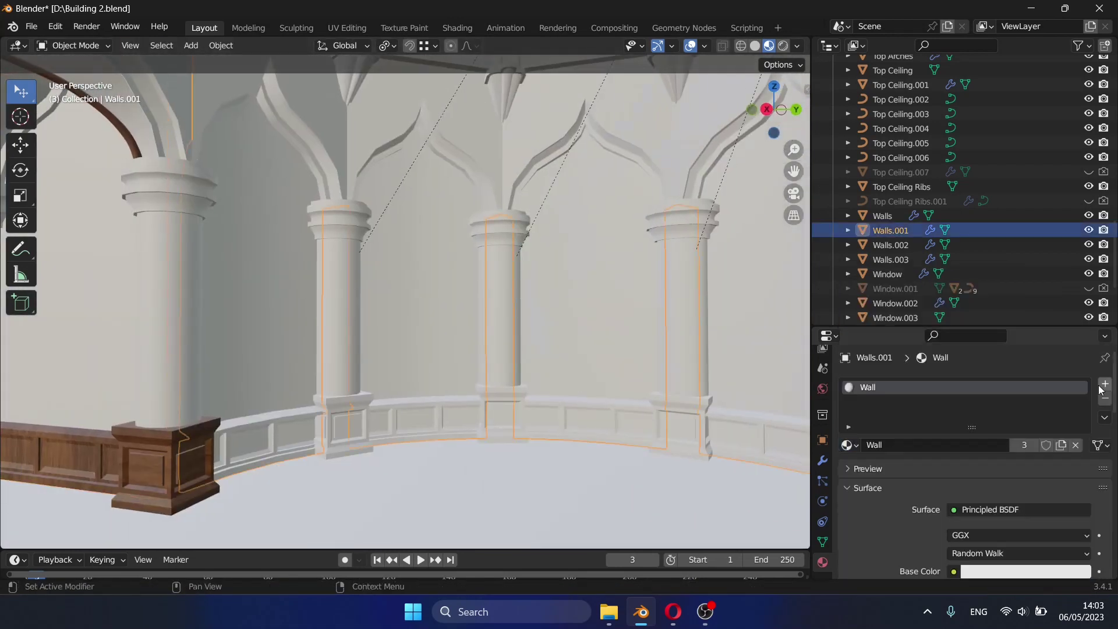
click(1106, 384)
click(848, 487)
click(877, 361)
key(Tab)
click(884, 468)
Reassign the Wall material to the upper and lower faces of Walls.001, selecting them in wireframe view.
middle_drag(282, 169, 279, 157)
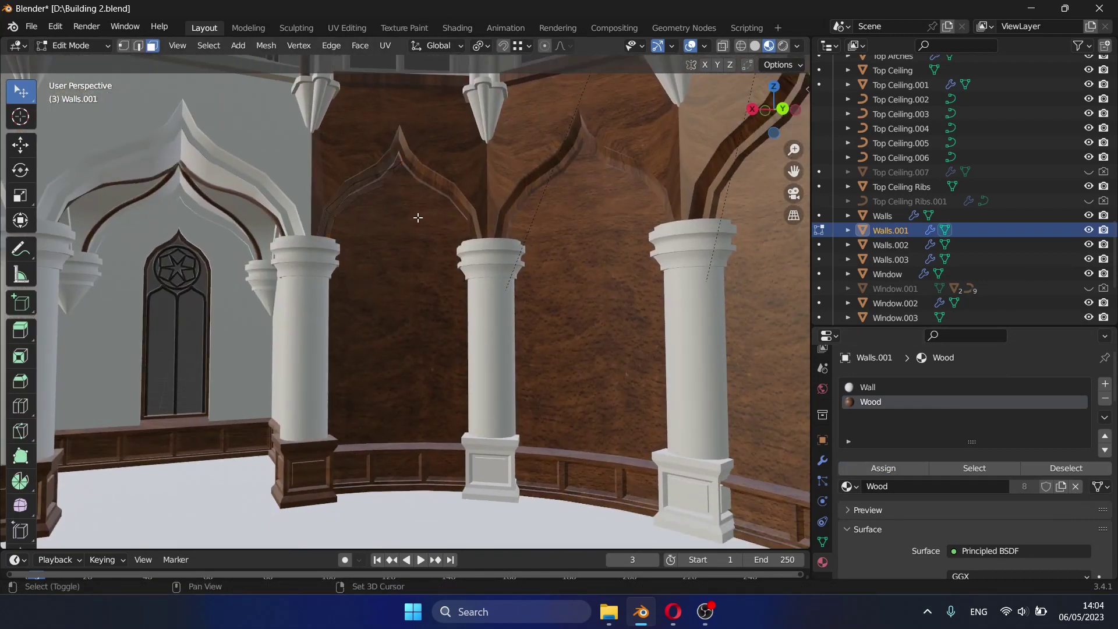
middle_drag(418, 217, 325, 224)
key(shift+z)
drag(447, 411, 342, 293)
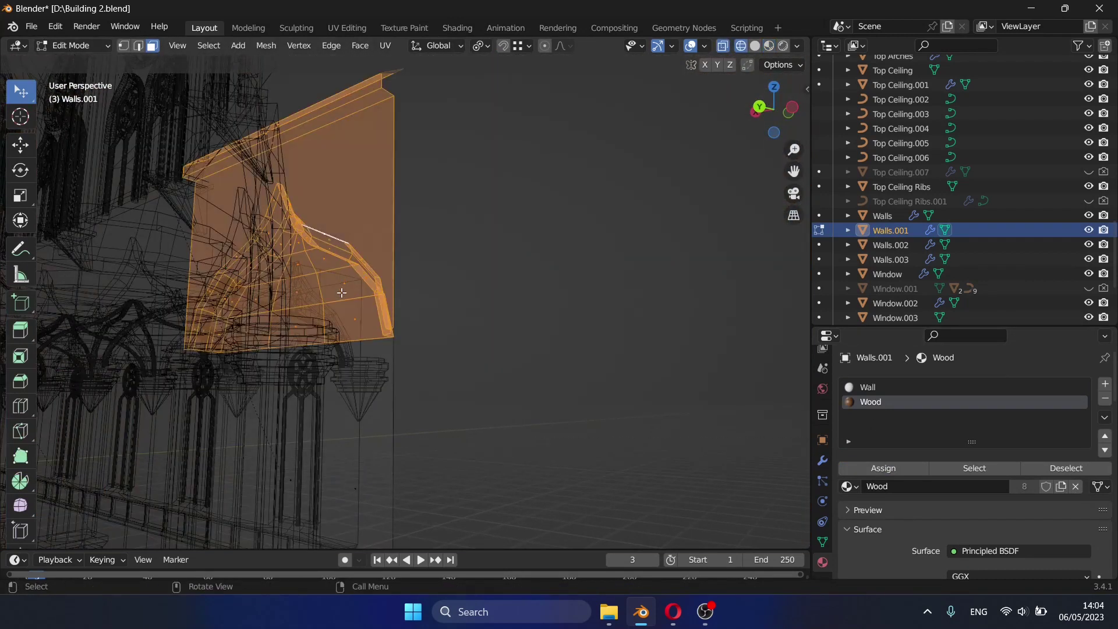
shift+drag(284, 489, 127, 338)
click(864, 386)
click(884, 469)
key(Tab)
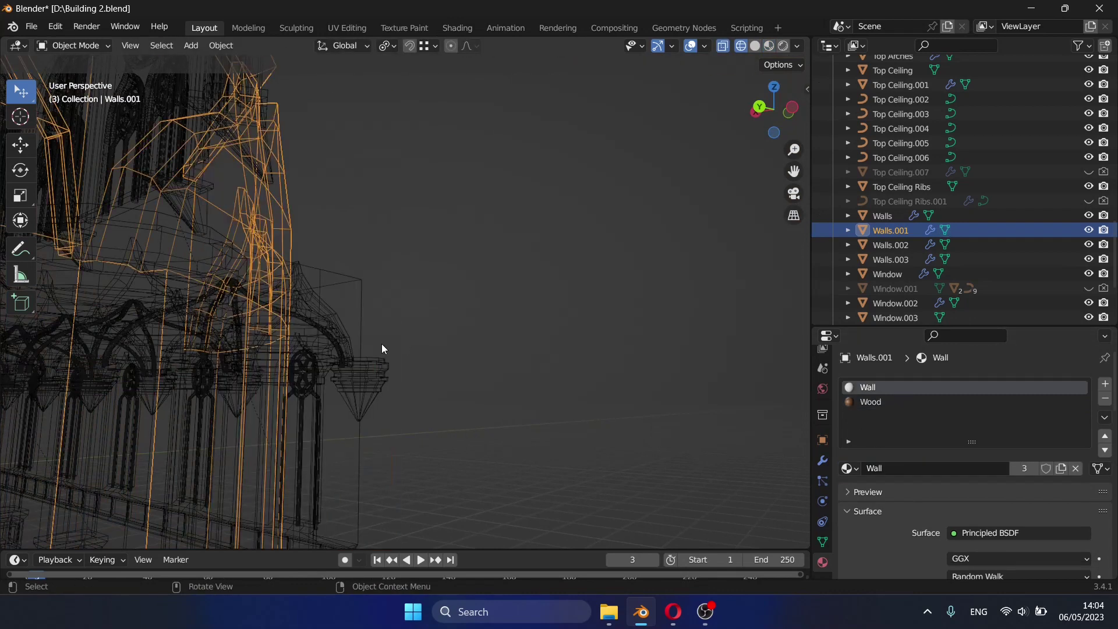
key(shift+z)
middle_drag(382, 344, 594, 329)
Apply Wood to the row of square plinths along the colonnade base.
key(shift+grave)
click(405, 301)
click(475, 379)
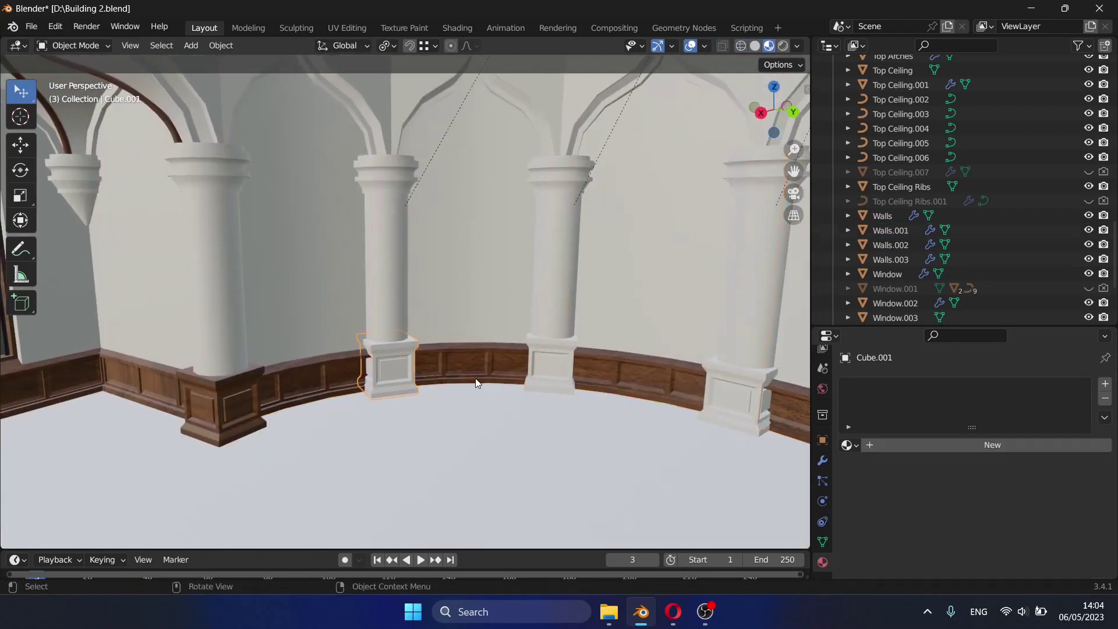
middle_drag(475, 379, 613, 407)
shift+click(613, 406)
click(849, 445)
click(876, 338)
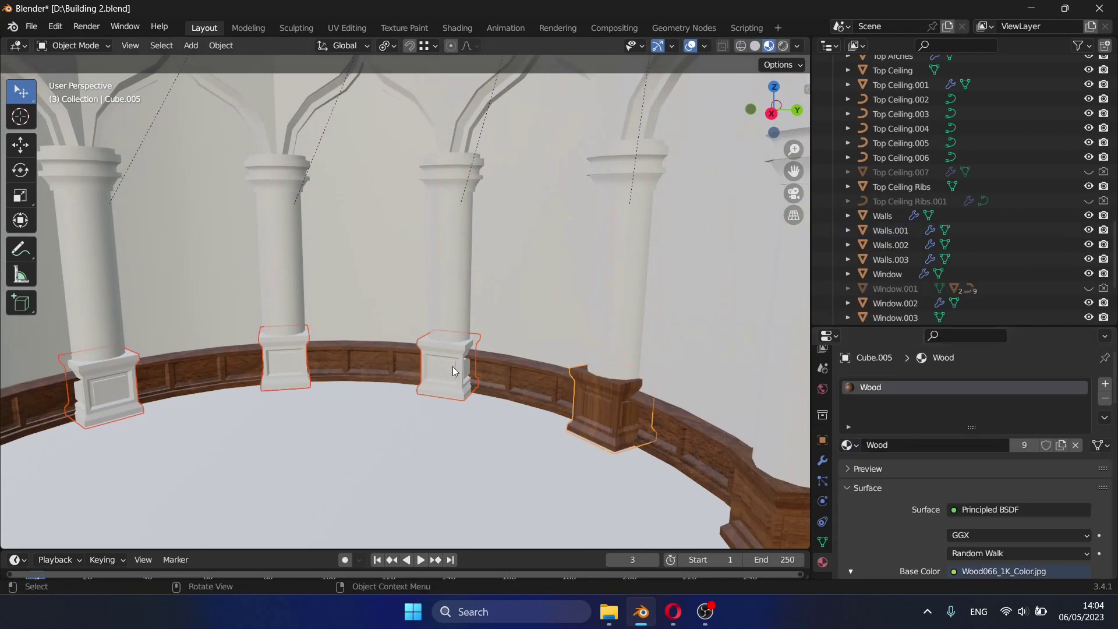
Give the left plinth the Wood material and UV unwrap its mesh.
click(102, 388)
click(850, 445)
click(876, 338)
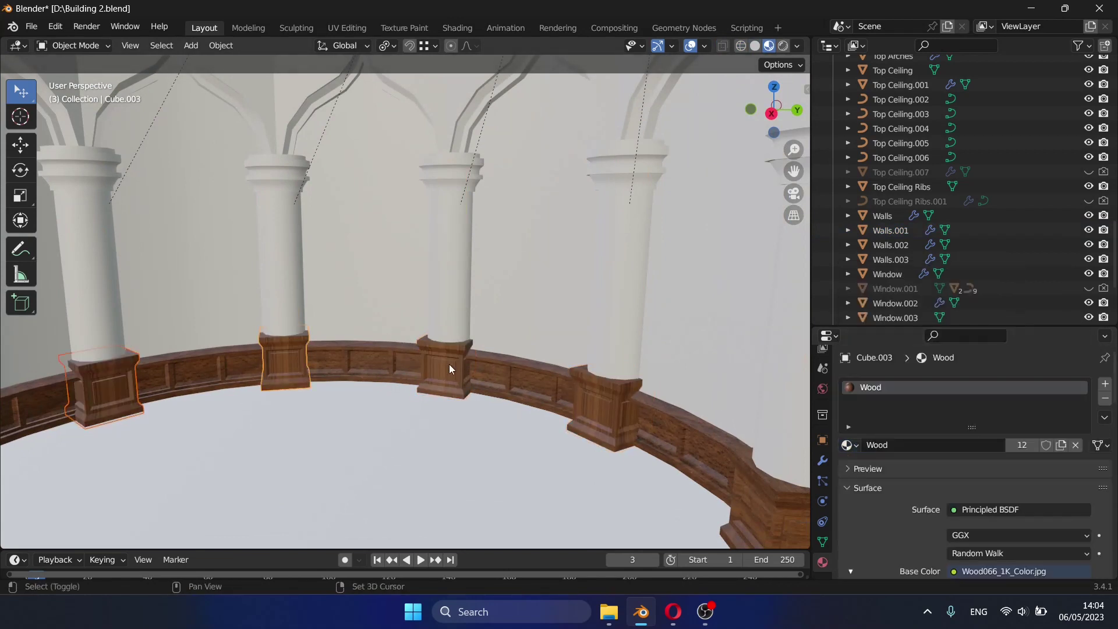
key(Tab)
key(u)
click(583, 405)
key(Tab)
key(shift+grave)
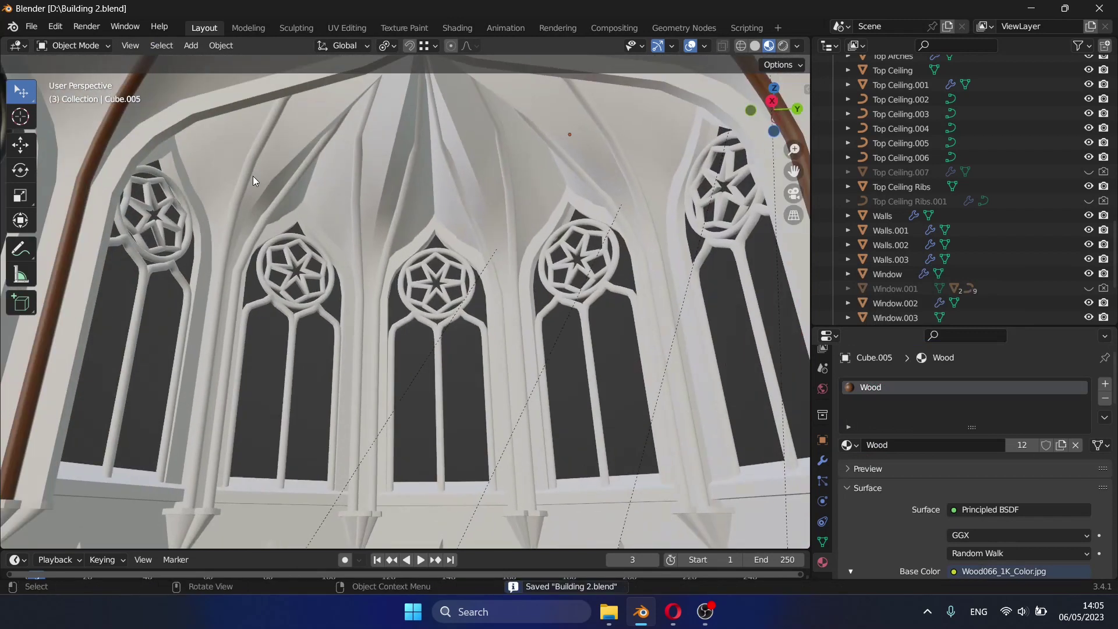
Assign Wood to each of the ceiling ribs.
click(476, 224)
click(476, 225)
shift+click(476, 225)
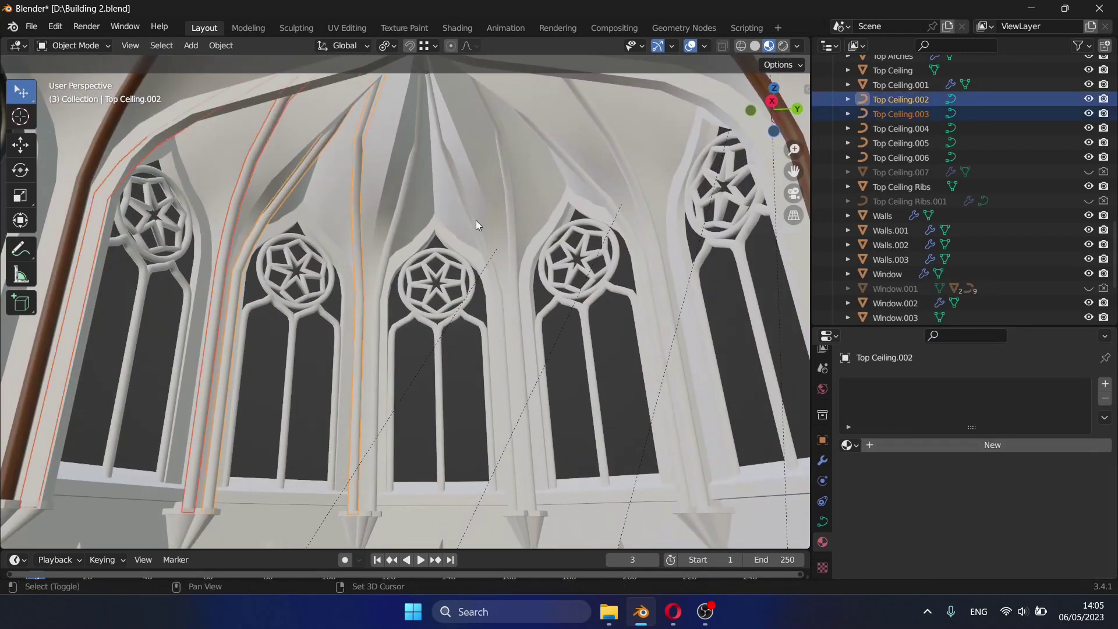
click(849, 446)
click(877, 339)
click(849, 445)
click(877, 338)
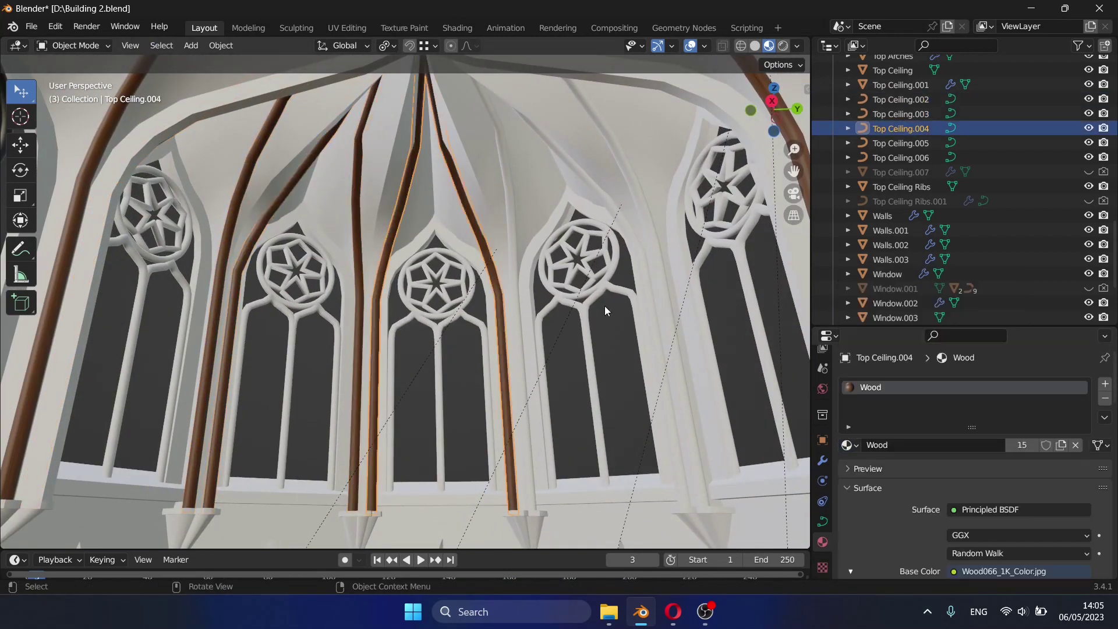
click(632, 325)
click(849, 445)
click(876, 338)
Make the four clerestory window traceries, right to left, Metal.
click(666, 264)
click(849, 445)
click(876, 339)
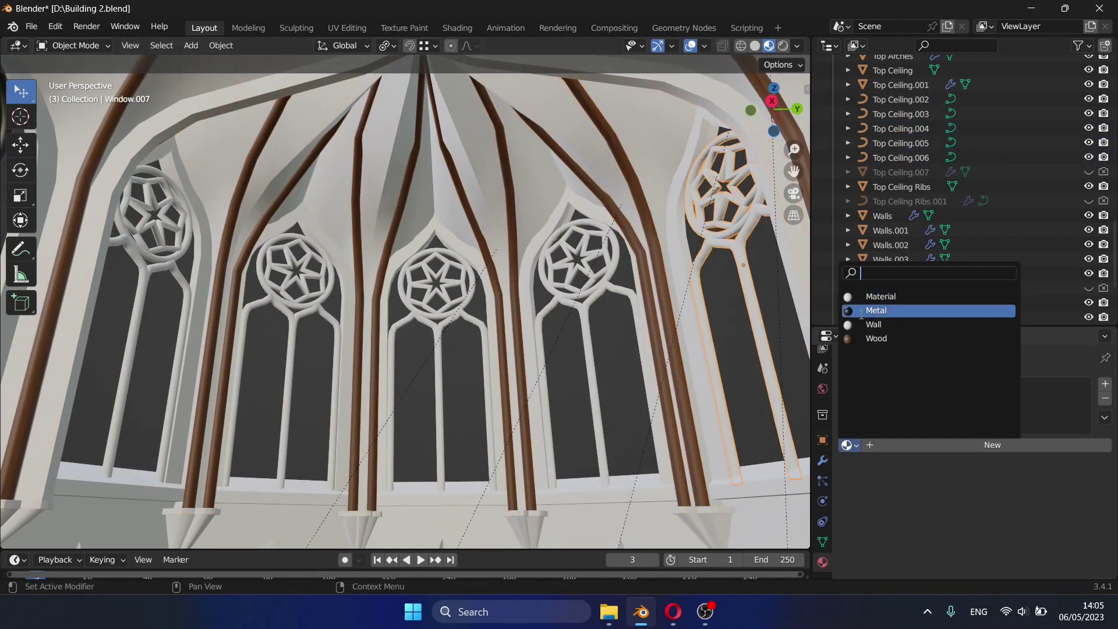
click(877, 310)
click(849, 445)
click(876, 310)
click(437, 279)
click(297, 274)
click(877, 311)
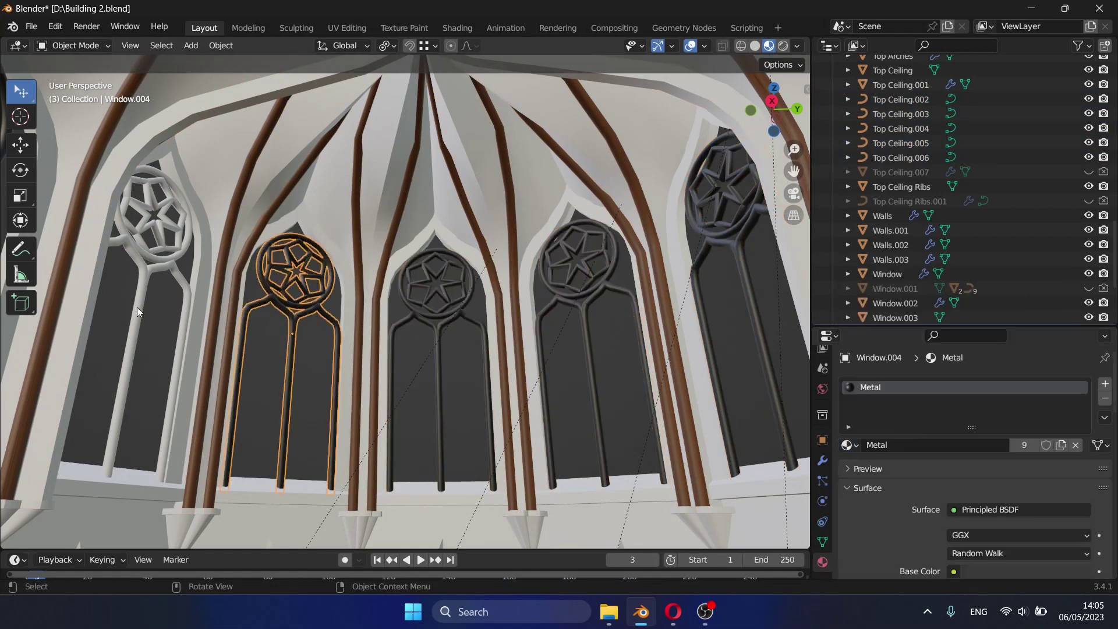
click(155, 216)
click(850, 445)
click(877, 310)
Make the rose window tracery Metal.
mouse_move(408, 291)
middle_down()
mouse_move(349, 263)
mouse_move(408, 291)
middle_up()
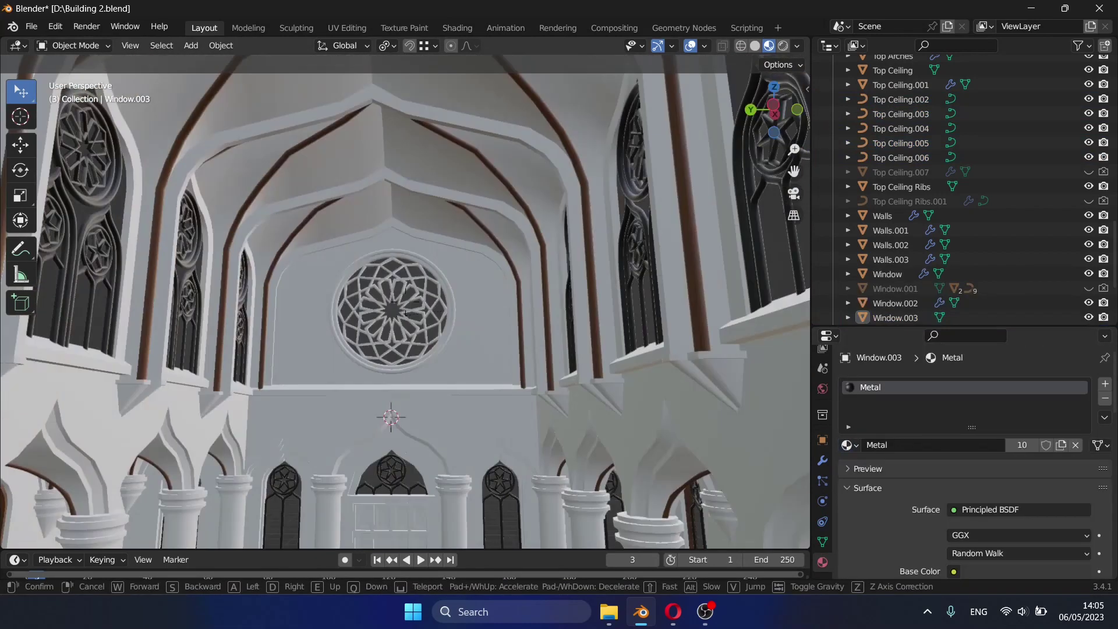
click(413, 296)
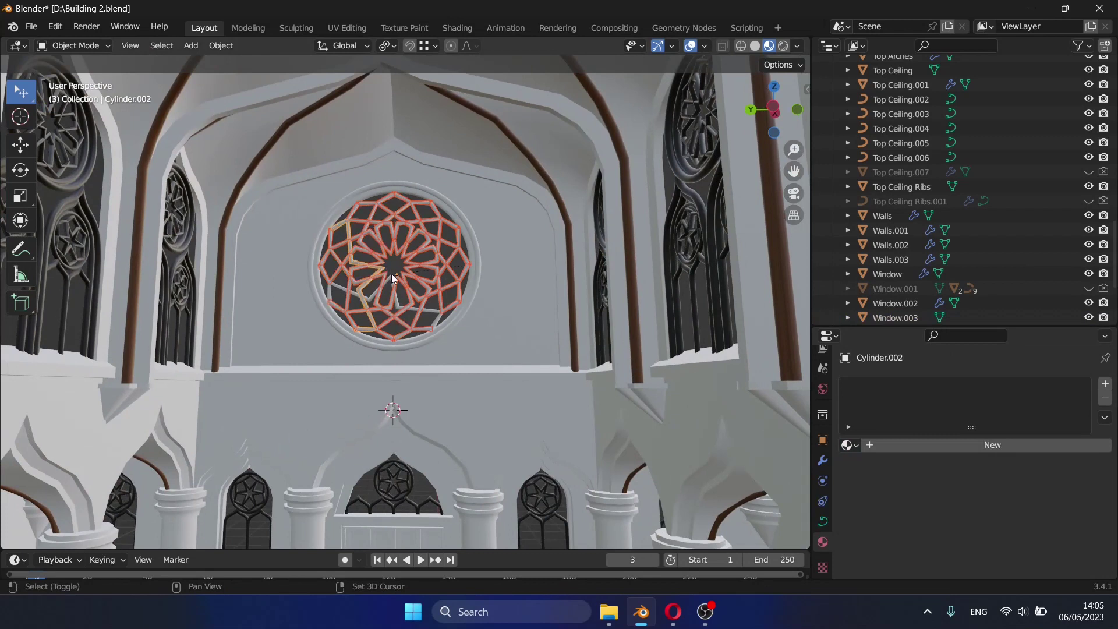
click(849, 445)
click(877, 338)
click(434, 300)
Check a wooden colonnade pedestal, then start face editing on the outer wall beside it.
mouse_move(529, 529)
middle_down()
mouse_move(434, 394)
mouse_move(476, 385)
middle_up()
click(408, 402)
scroll(431, 386, up, 3)
click(465, 388)
key(Tab)
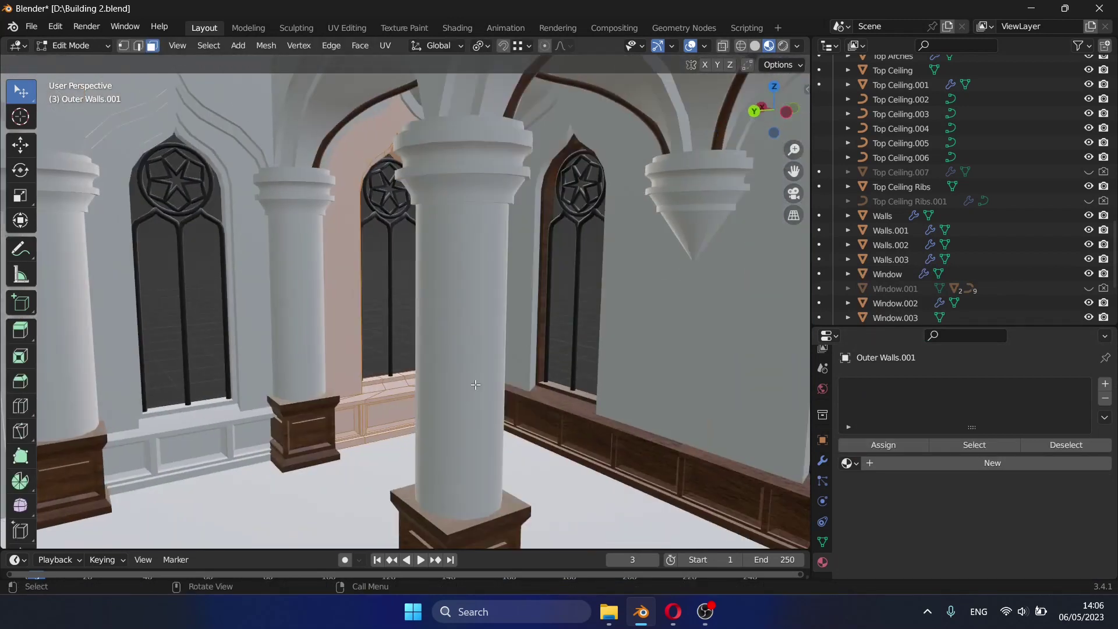
Give the outer wall the Wall material plus a second Wood slot.
click(849, 463)
click(874, 327)
click(1105, 384)
click(849, 487)
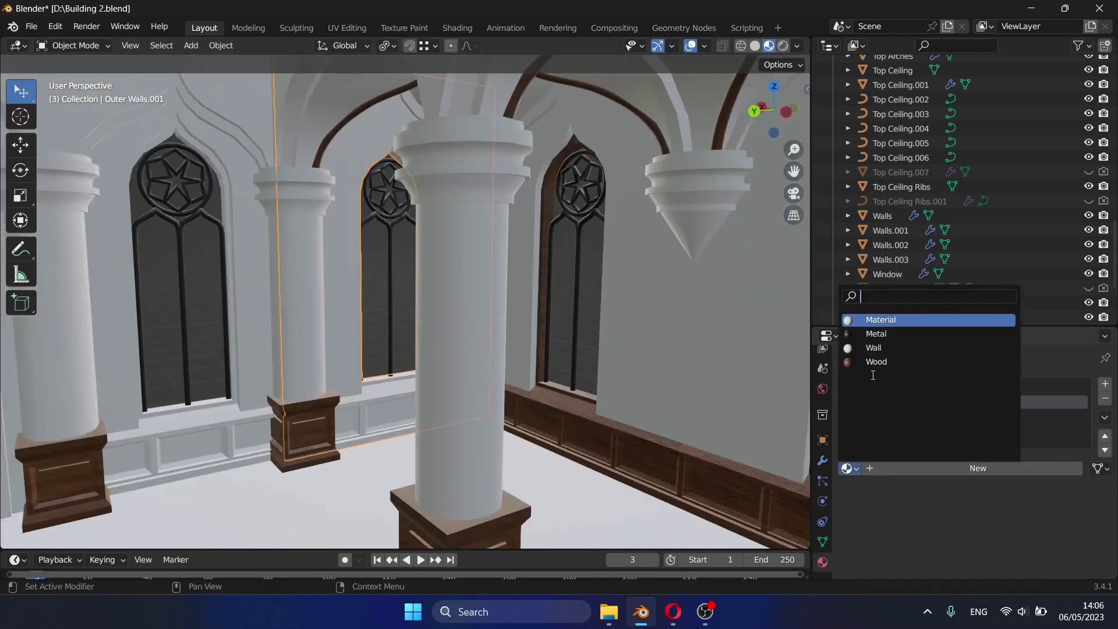
click(874, 364)
Frame the window faces and UV unwrap the whole outer wall mesh.
click(349, 226)
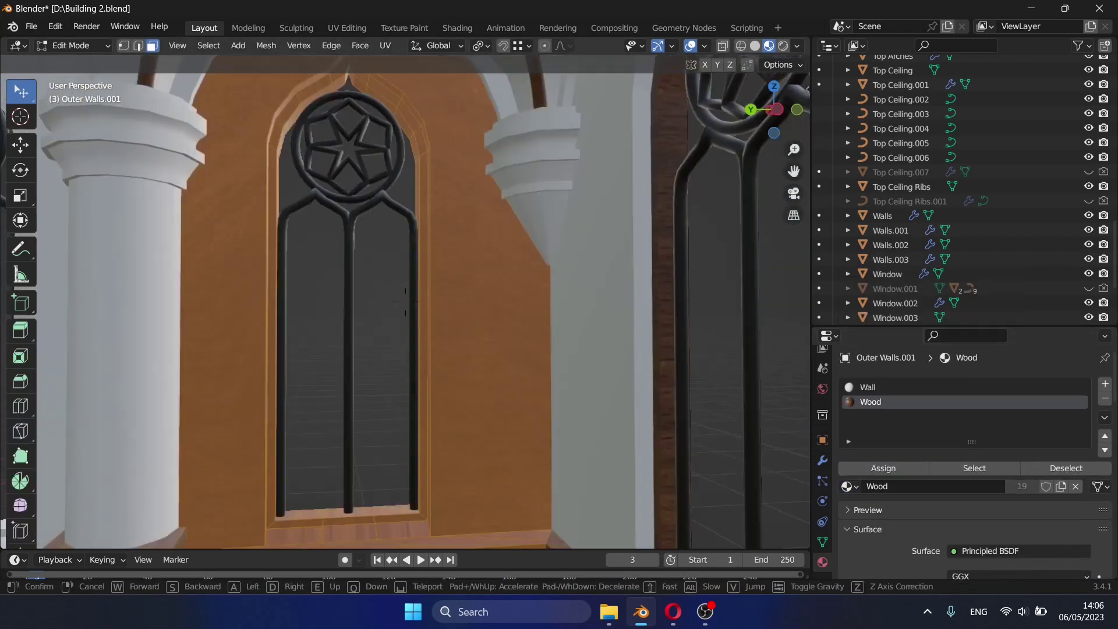
key(shift+grave)
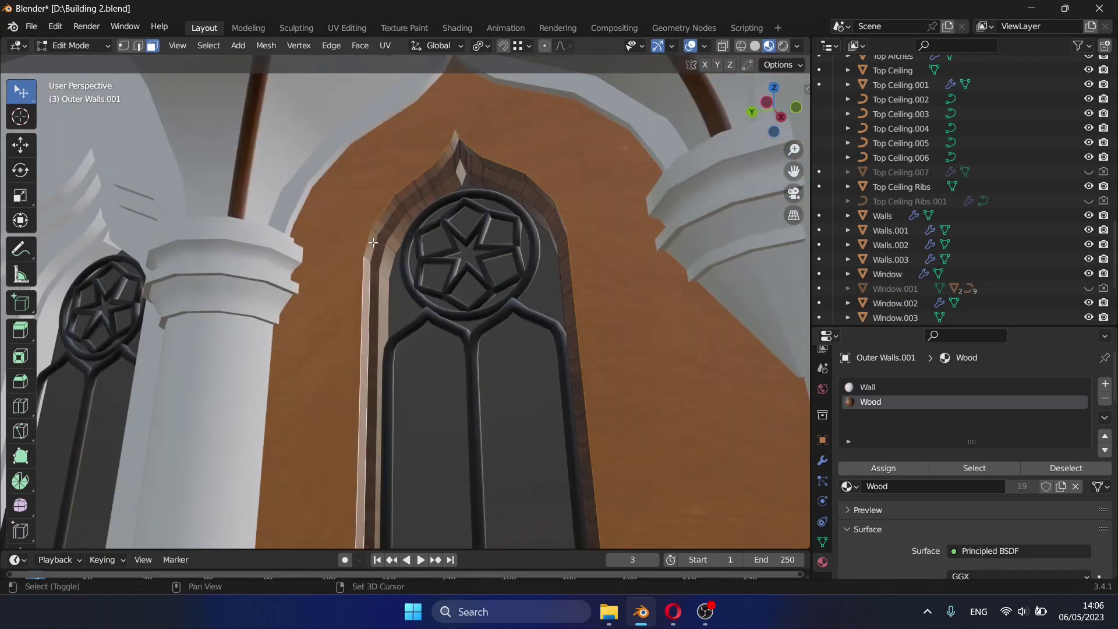
ctrl+click(405, 302)
key(shift+grave)
key(Return)
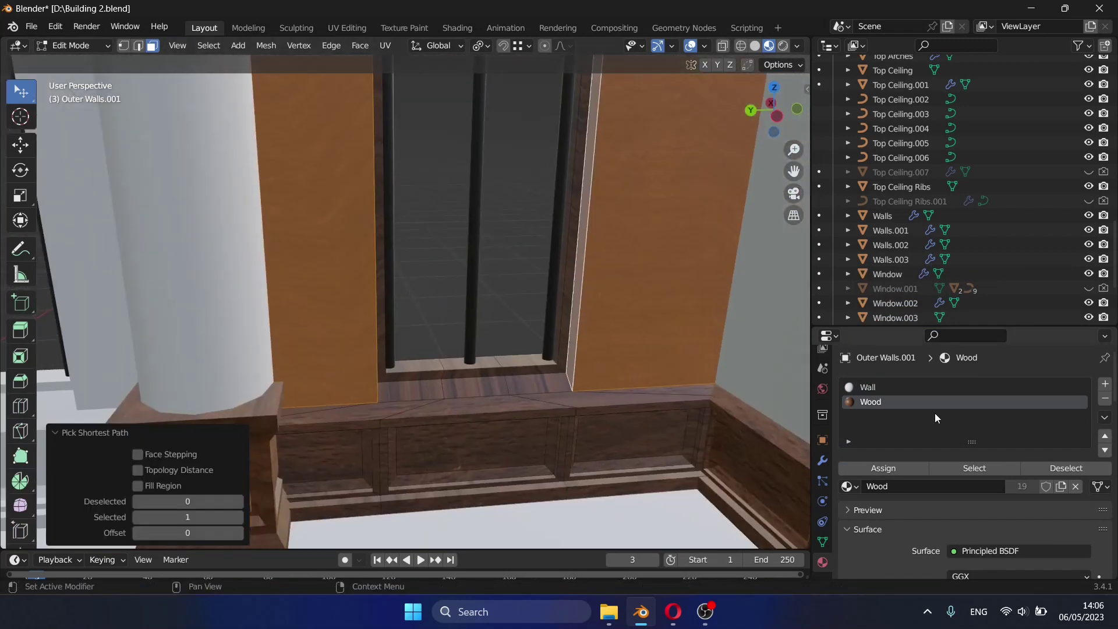
key(Tab)
key(a)
key(Tab)
key(Tab)
click(512, 295)
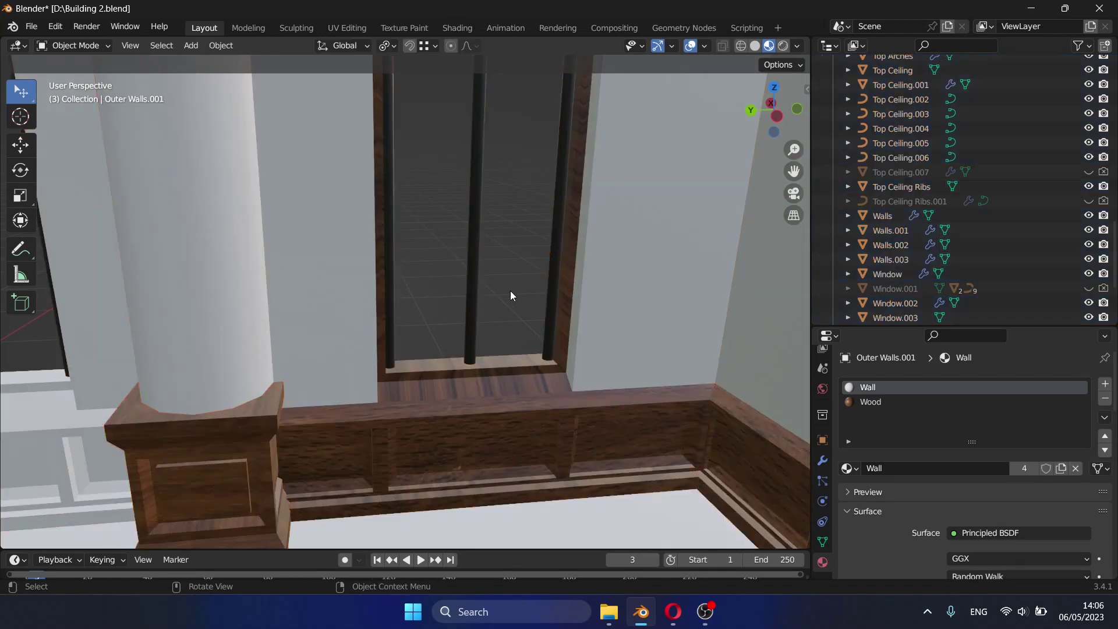
key(Tab)
key(u)
key(Tab)
Move to the neighbouring outer wall and select a face beside its arched window.
key(shift+grave)
key(w)
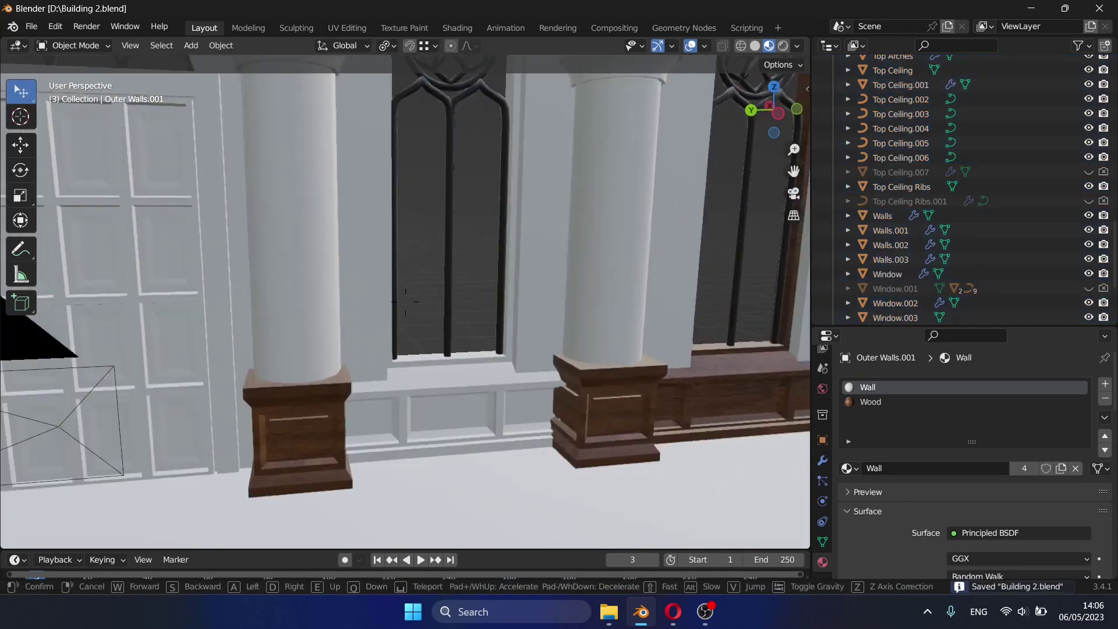
click(405, 302)
key(ctrl+z)
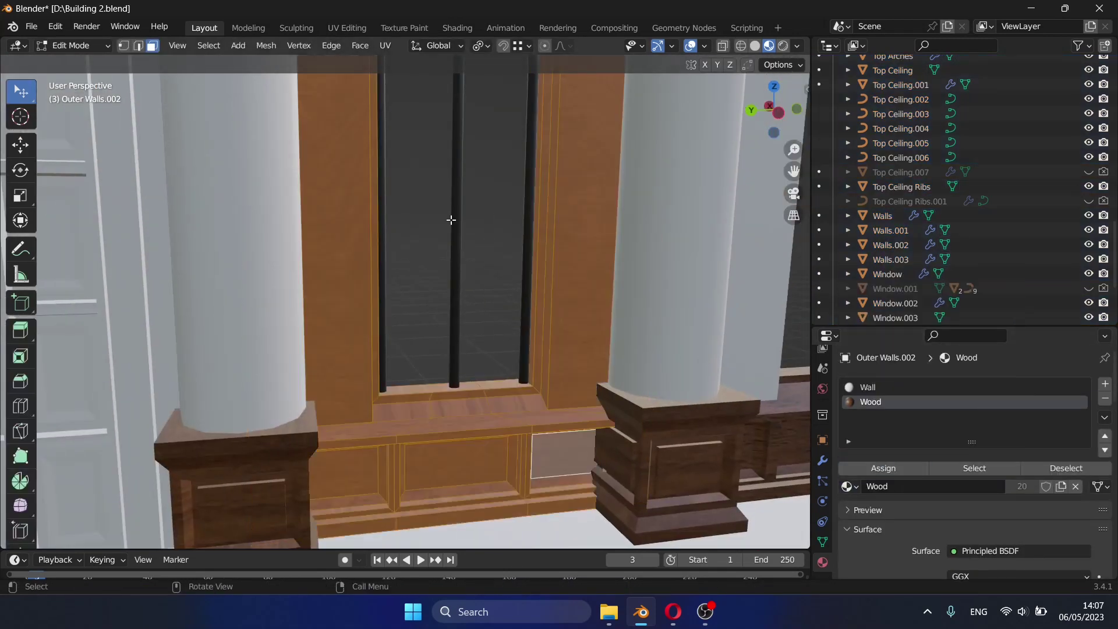
key(shift+grave)
ctrl+click(413, 422)
middle_drag(412, 422, 553, 379)
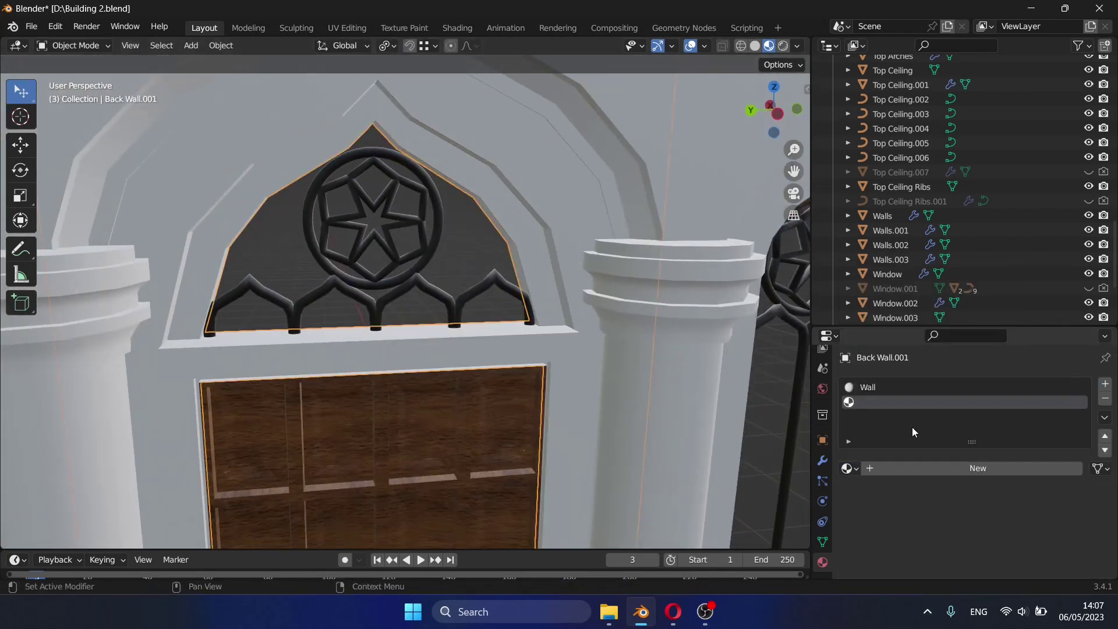
Assign Wood to the Back Wall.001 door-arch surround faces and leave Edit Mode.
click(865, 469)
key(alt+a)
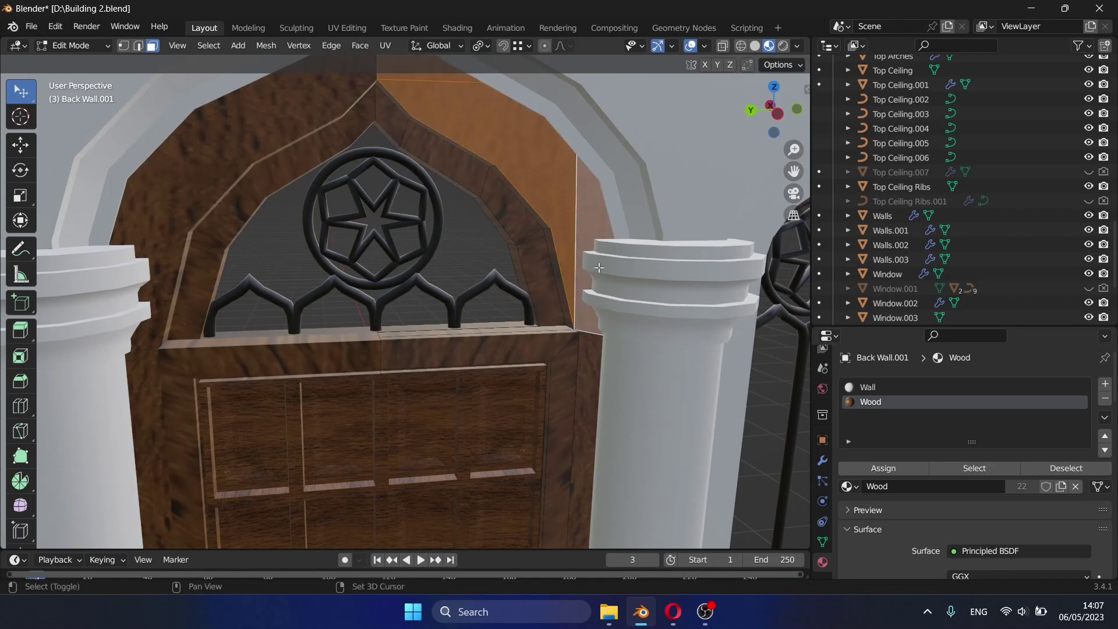
scroll(612, 268, down, 5)
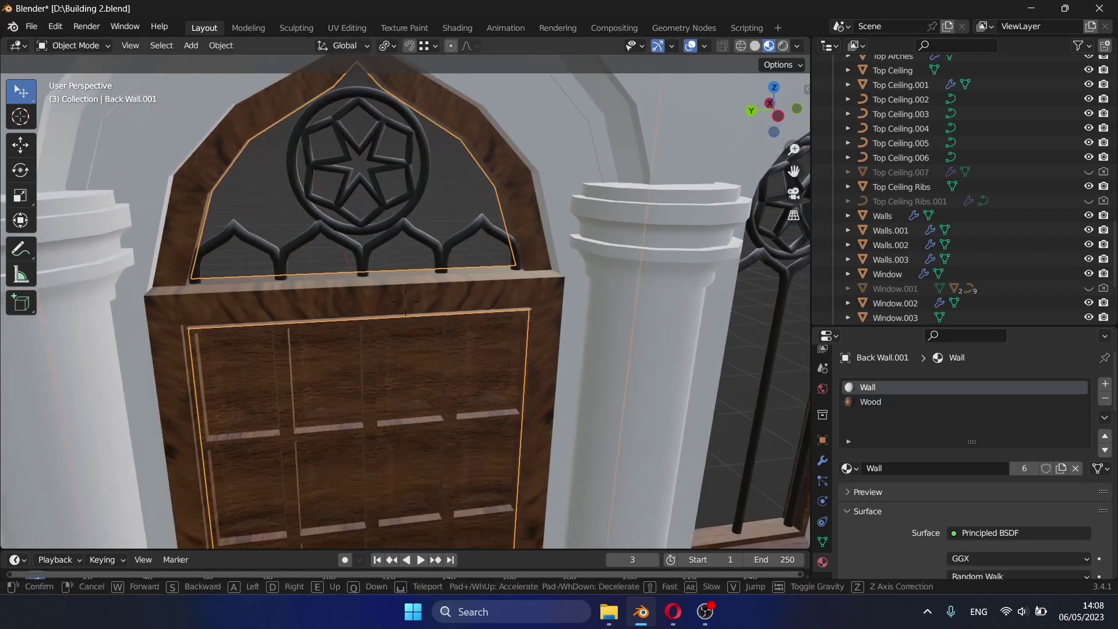
key(Tab)
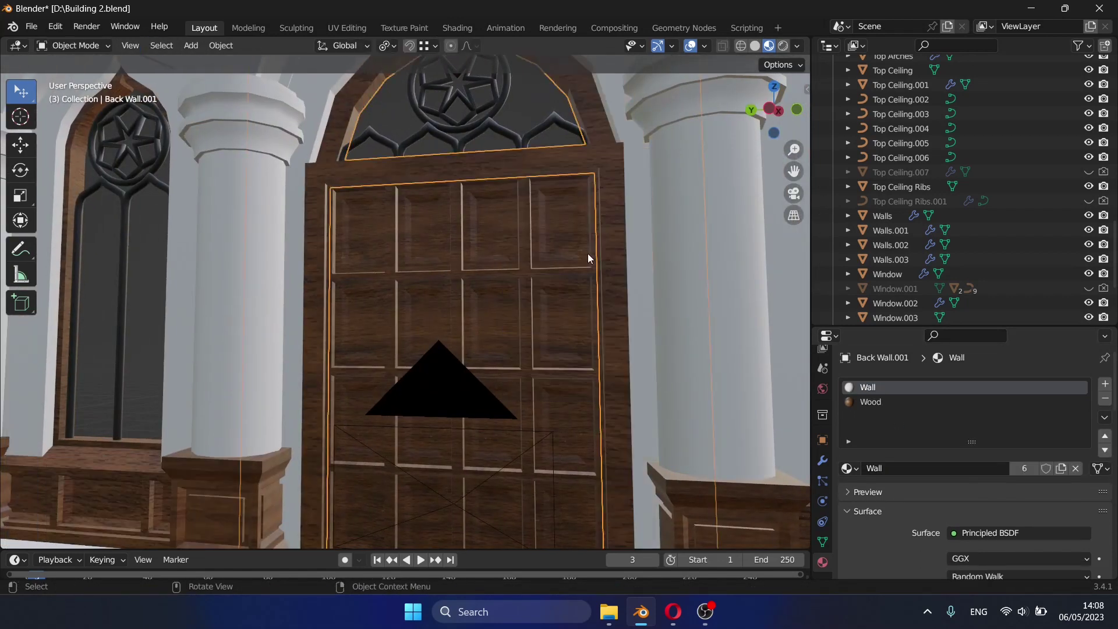
Switch to a side-on view of the hall and save the file.
click(149, 257)
key(KP_3)
key(shift+grave)
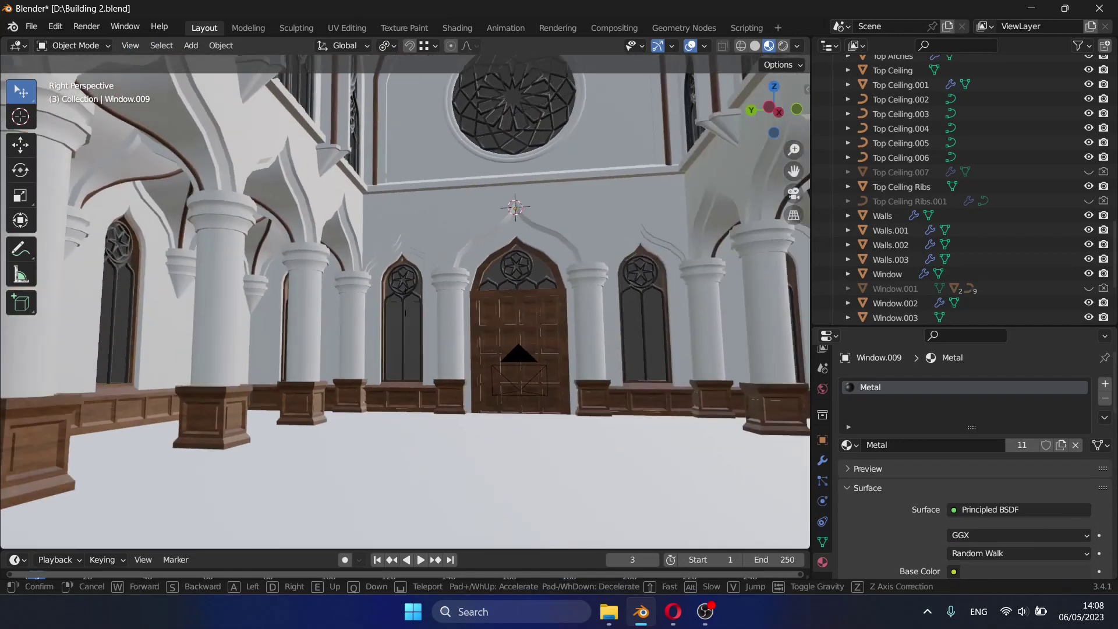
key(ctrl+s)
Walk through the hall, then select and frame the inner piers.
key(s)
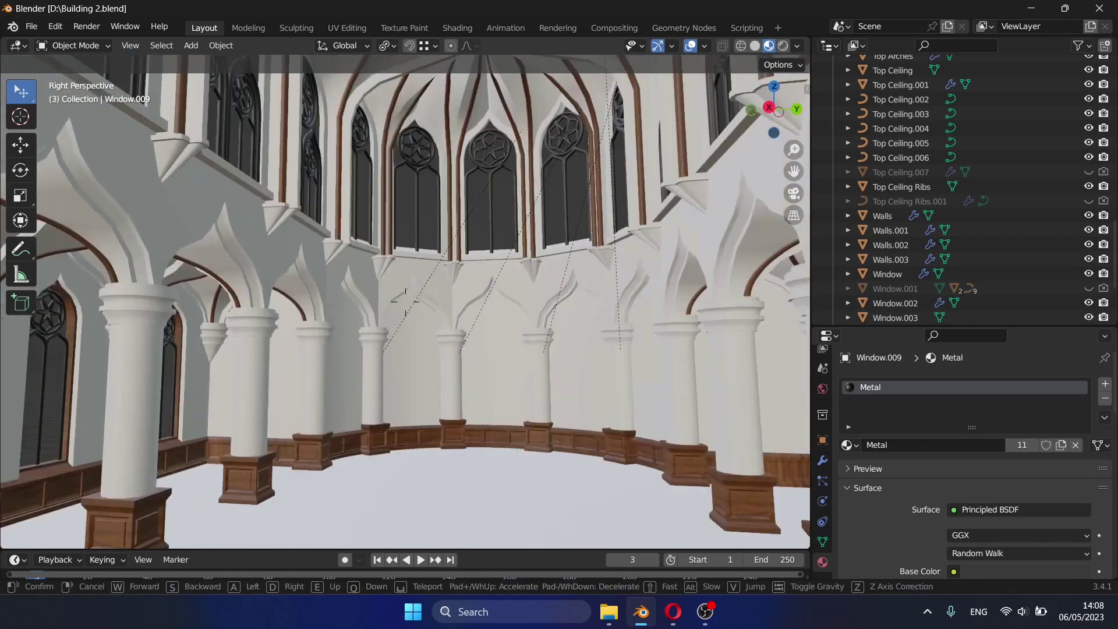
key(w)
click(313, 289)
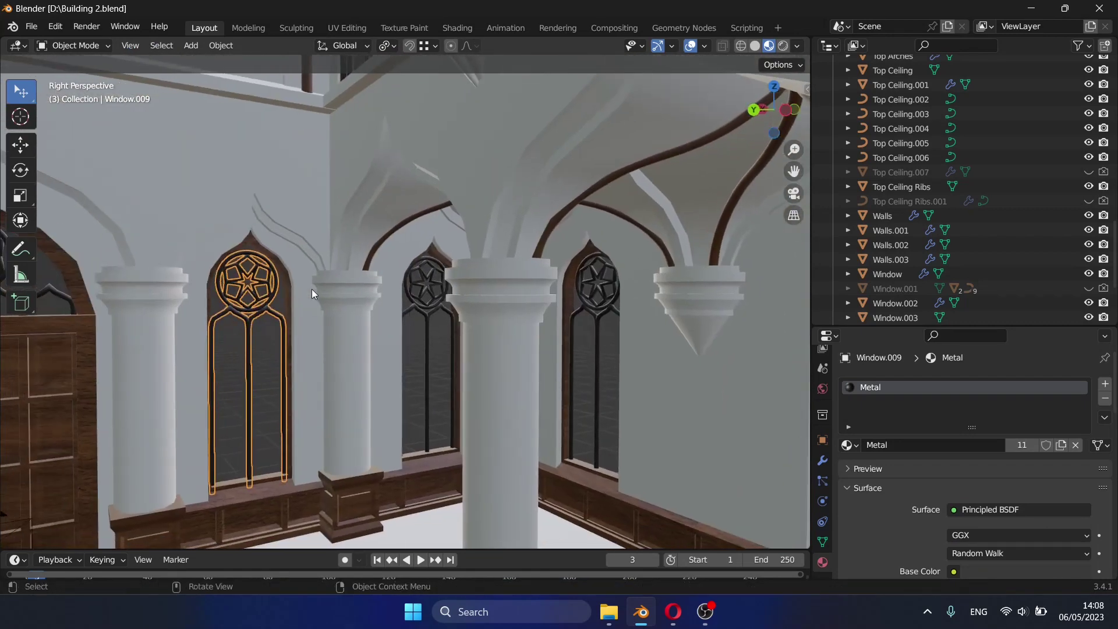
click(393, 313)
key(KP_Decimal)
Render the sunlit nave from the scene camera at 128 samples, then close the render window.
key(KP_0)
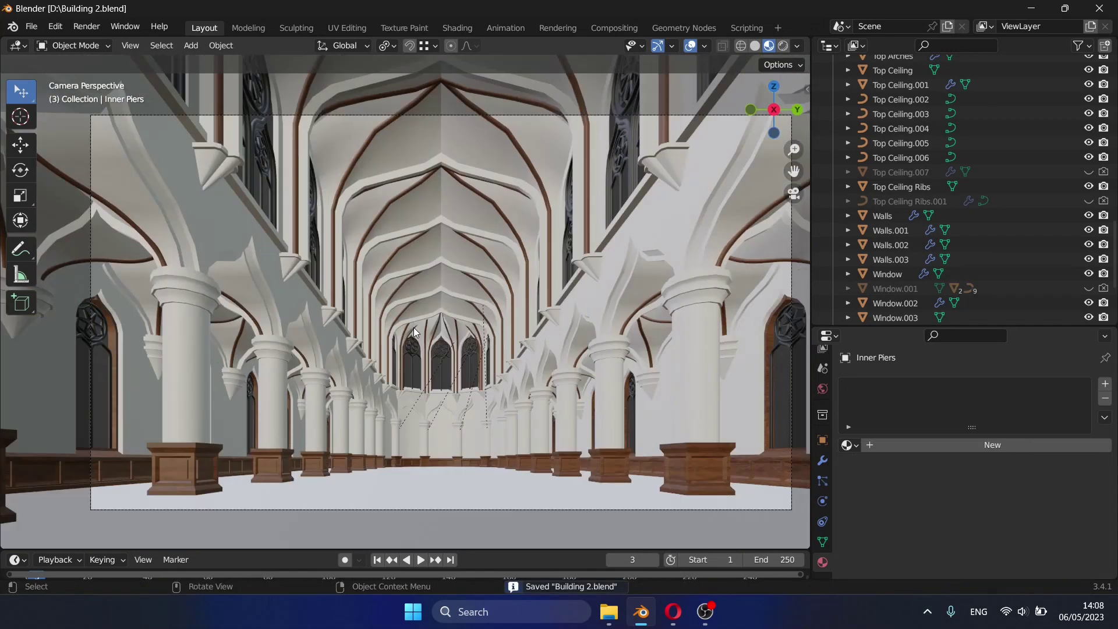
key(F12)
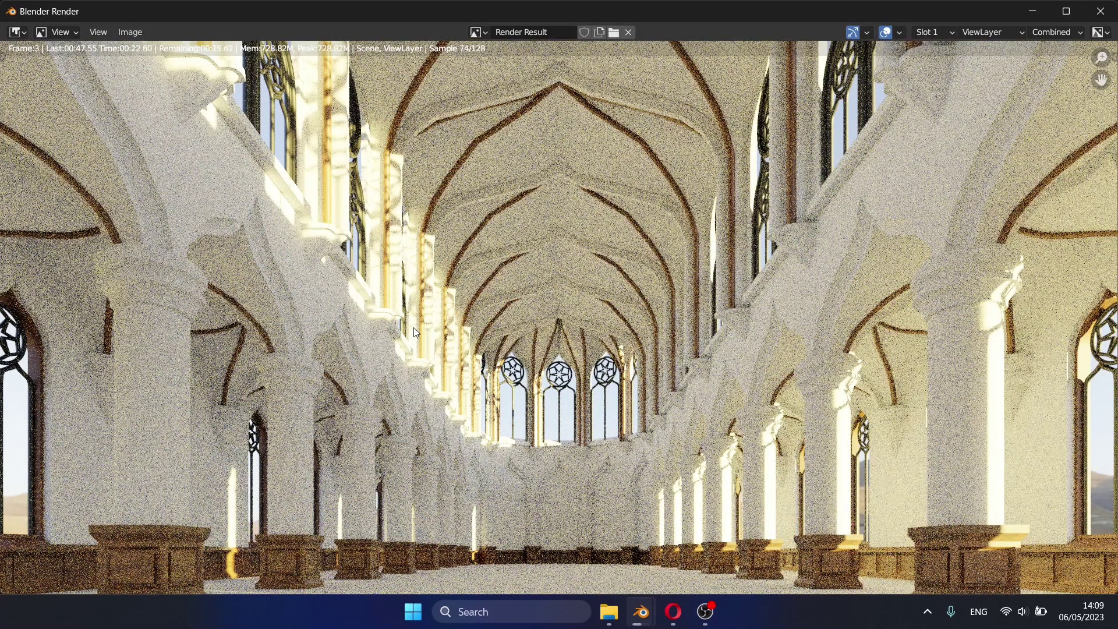
key(Home)
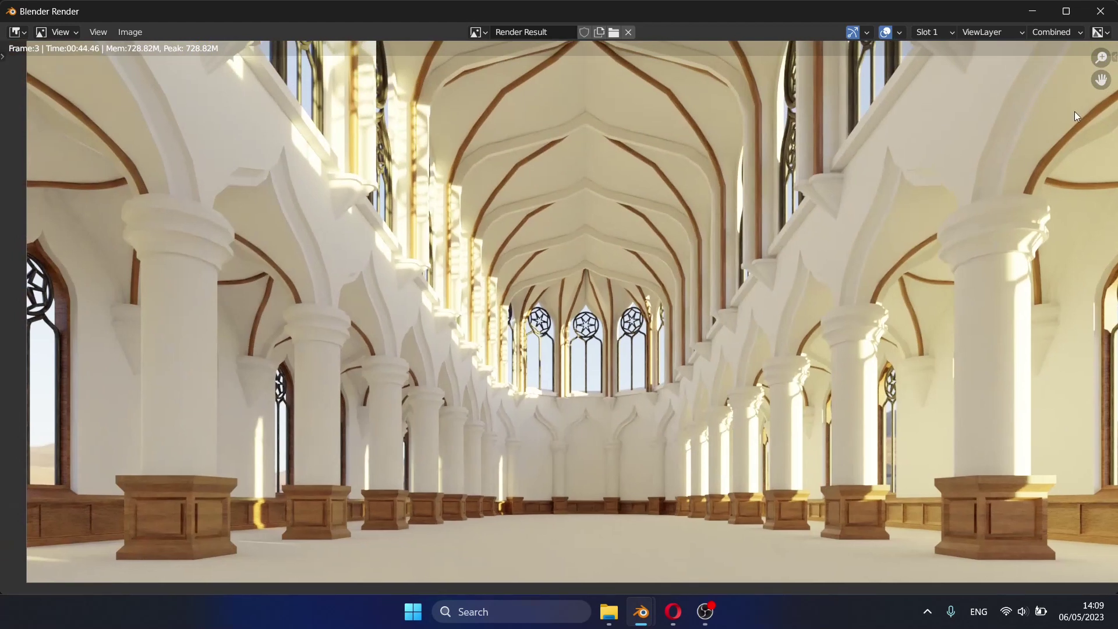
click(1101, 11)
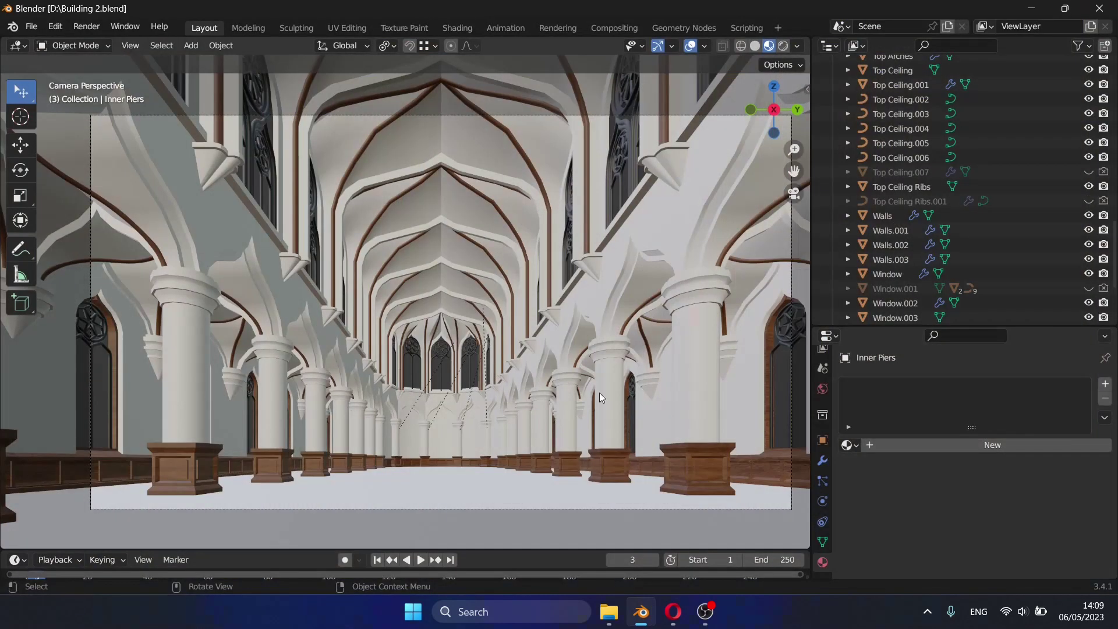
Create a new Tiles079 tile material on the floor with specular 0.800.
click(874, 445)
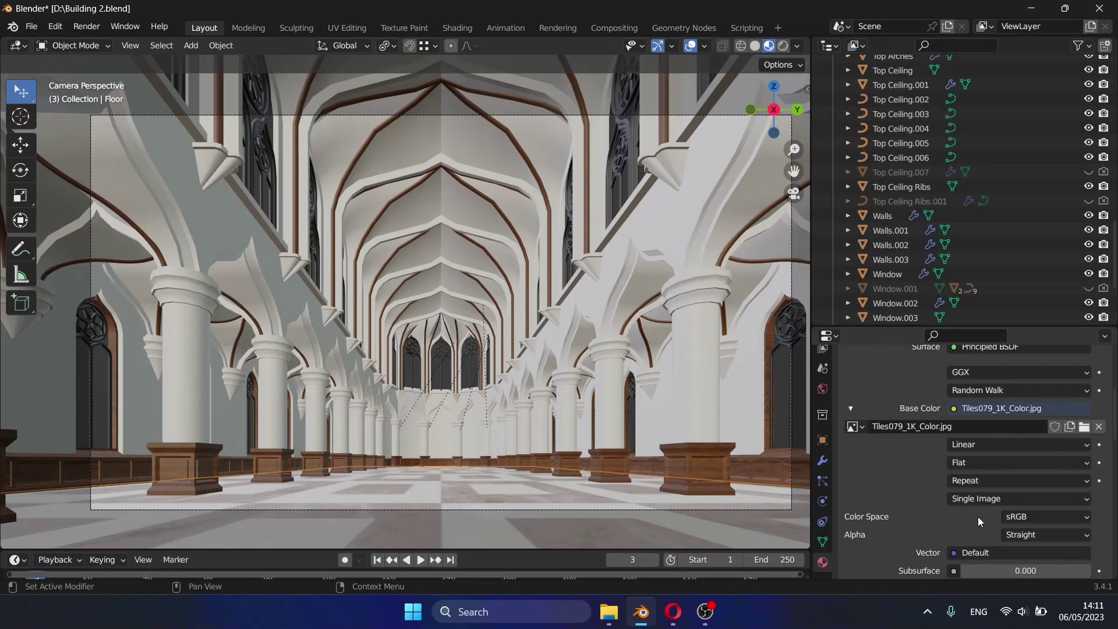
scroll(978, 521, down, 4)
scroll(927, 484, down, 4)
scroll(999, 470, down, 2)
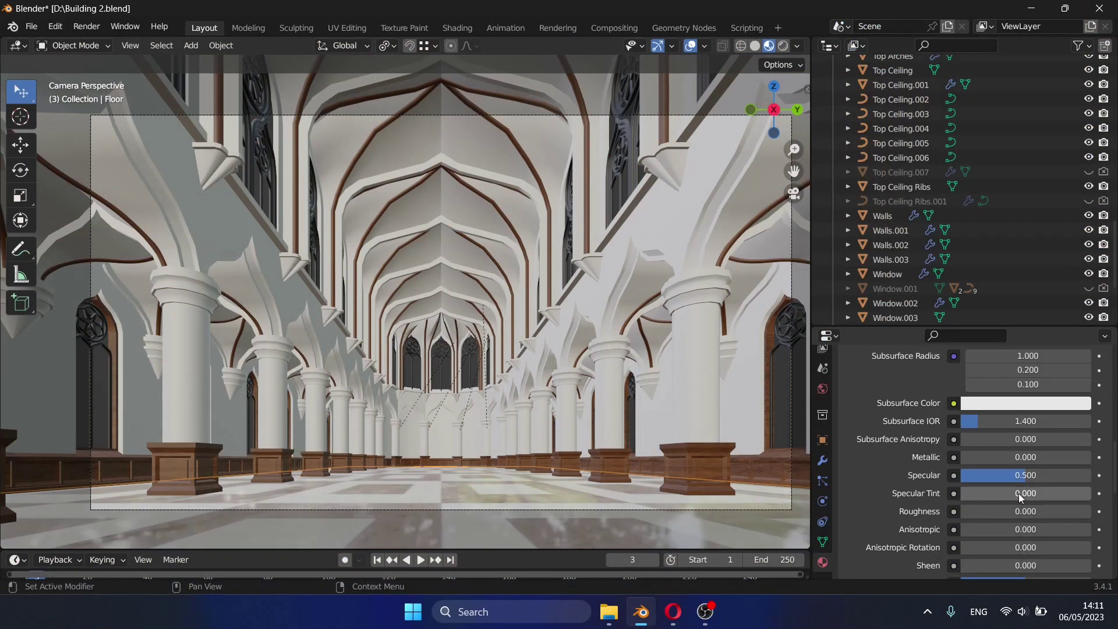
key(Return)
Render the scene again to check the reflective floor, then close the render.
key(F12)
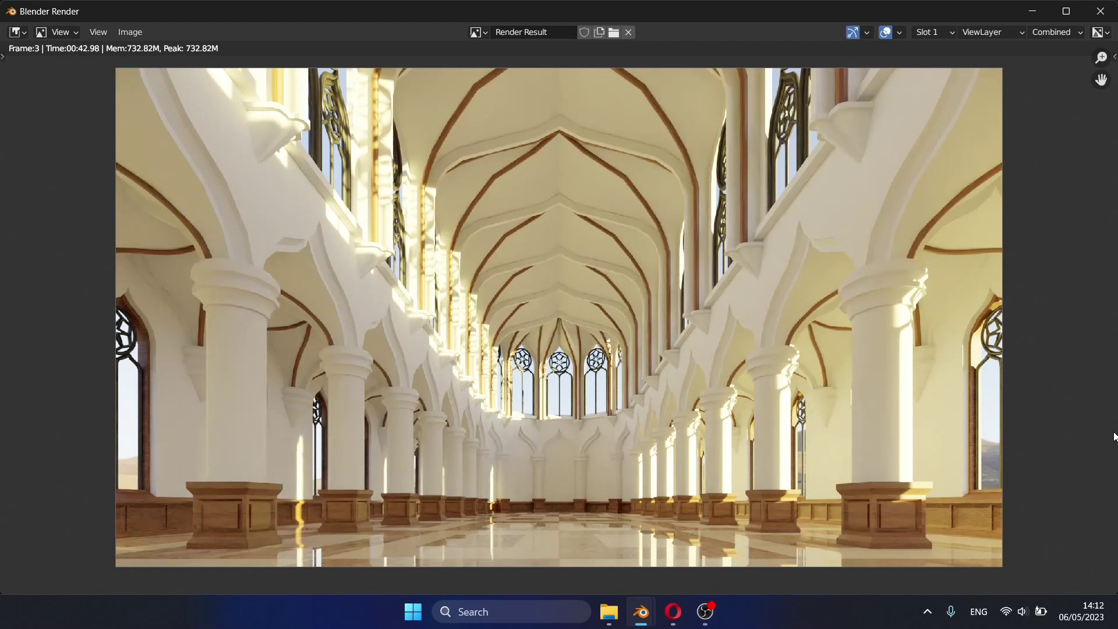
click(1101, 11)
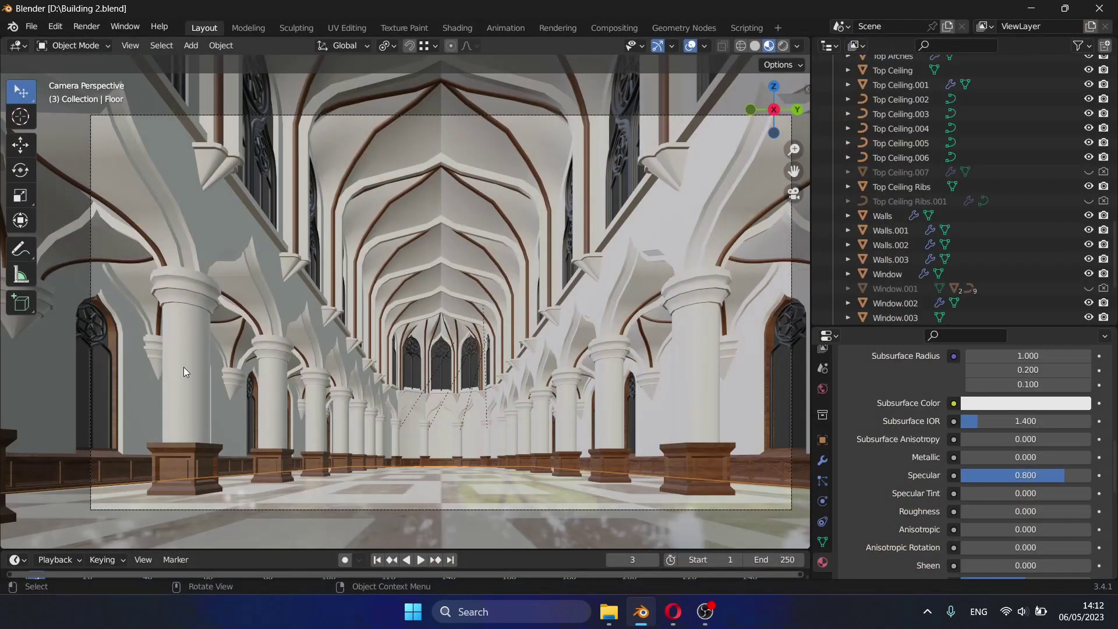
scroll(889, 445, up, 8)
Assign the Pier marble material to the inner piers.
text(Pier)
scroll(966, 424, down, 4)
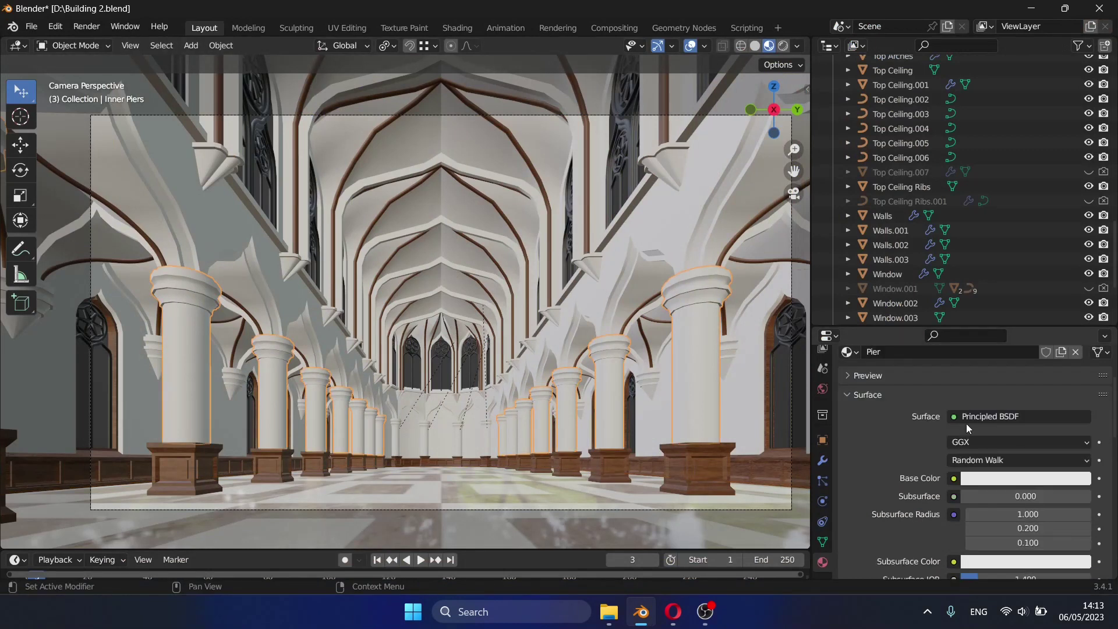
key(Return)
middle_drag(325, 363, 350, 315)
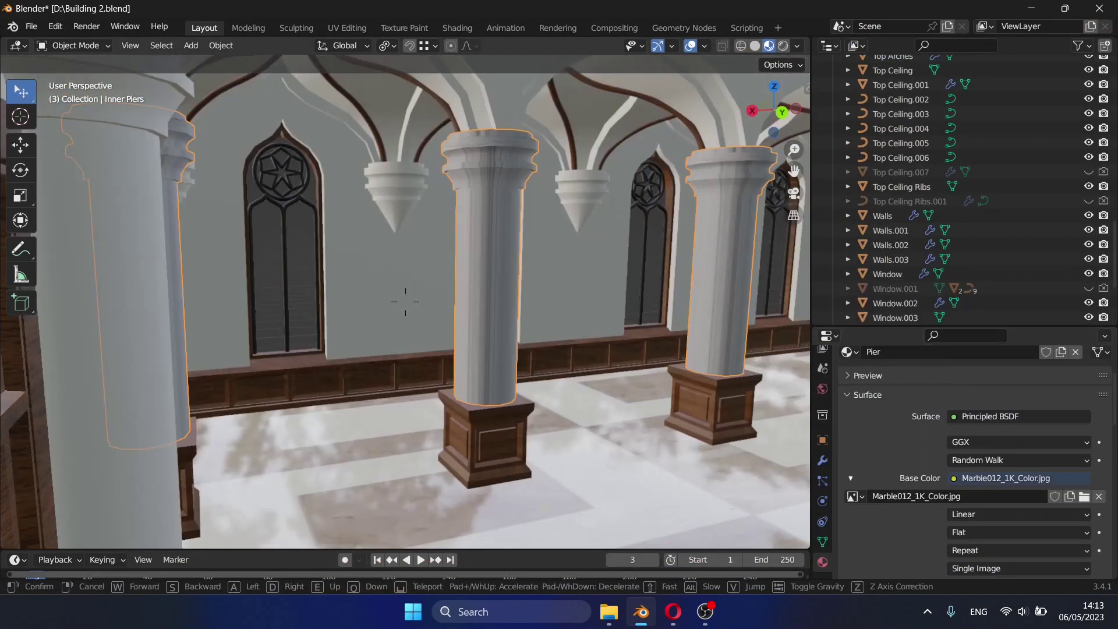
Cylinder-project the pier UVs with Polar ZY alignment and Scale to Bounds.
key(Tab)
key(u)
click(373, 302)
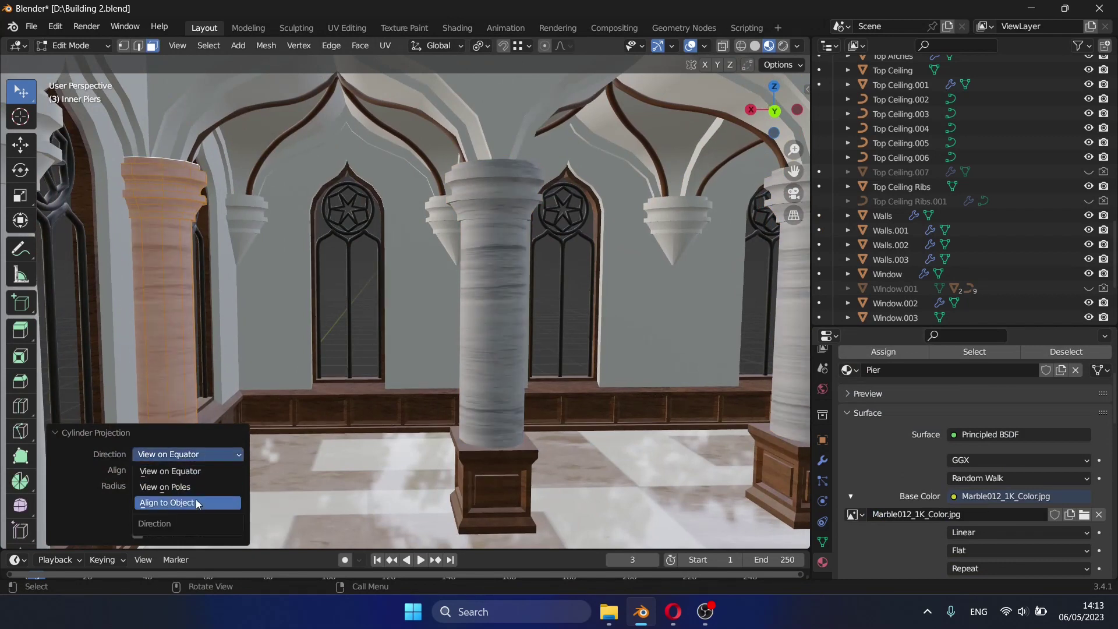
click(197, 487)
click(195, 468)
click(195, 483)
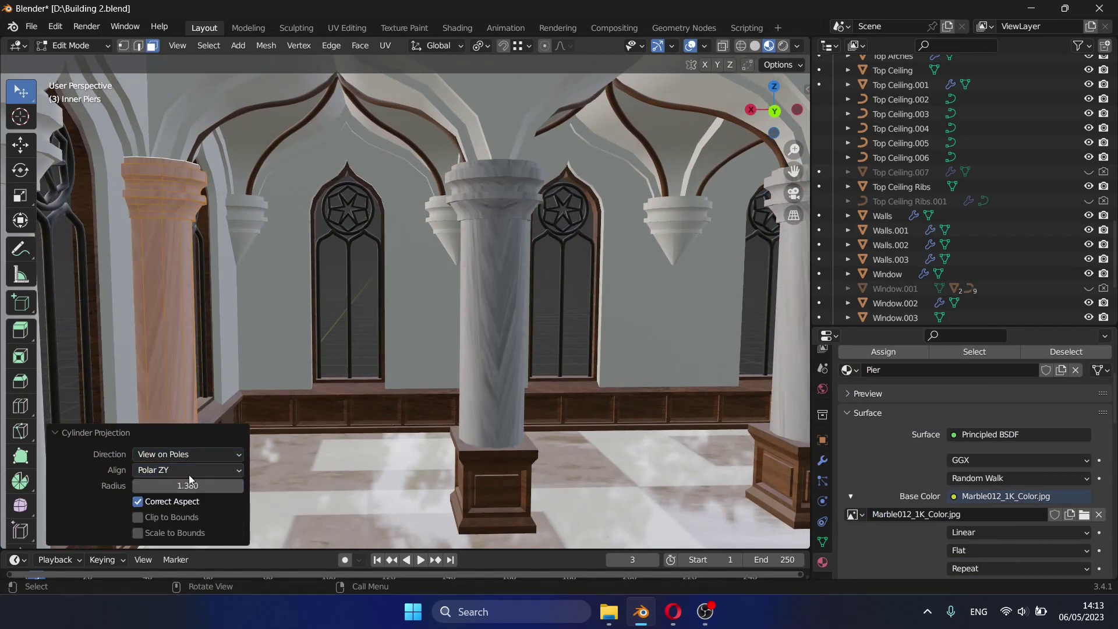
click(195, 455)
click(195, 501)
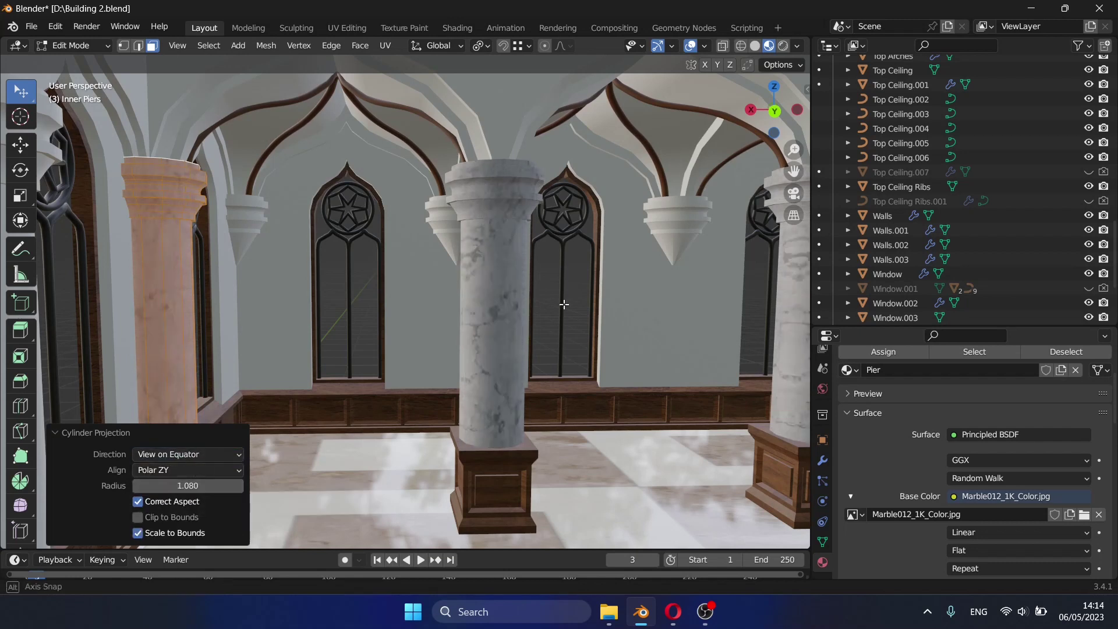
Split a UV Editor area off beside the 3D view.
middle_drag(588, 292, 535, 310)
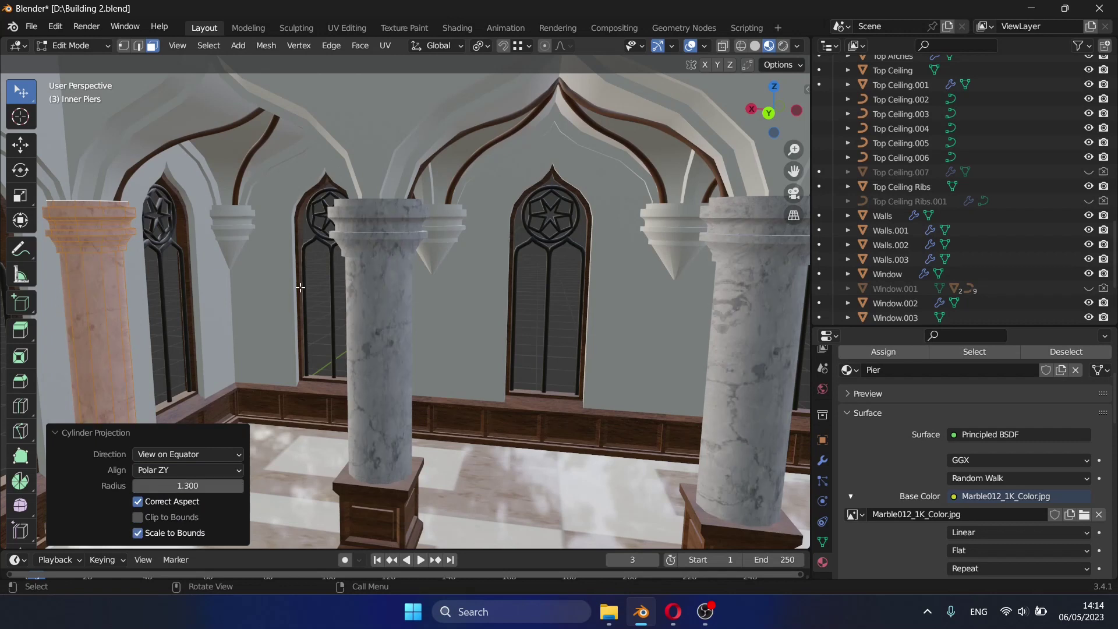
drag(7, 58, 329, 70)
key(shift+F10)
key(shift+F10)
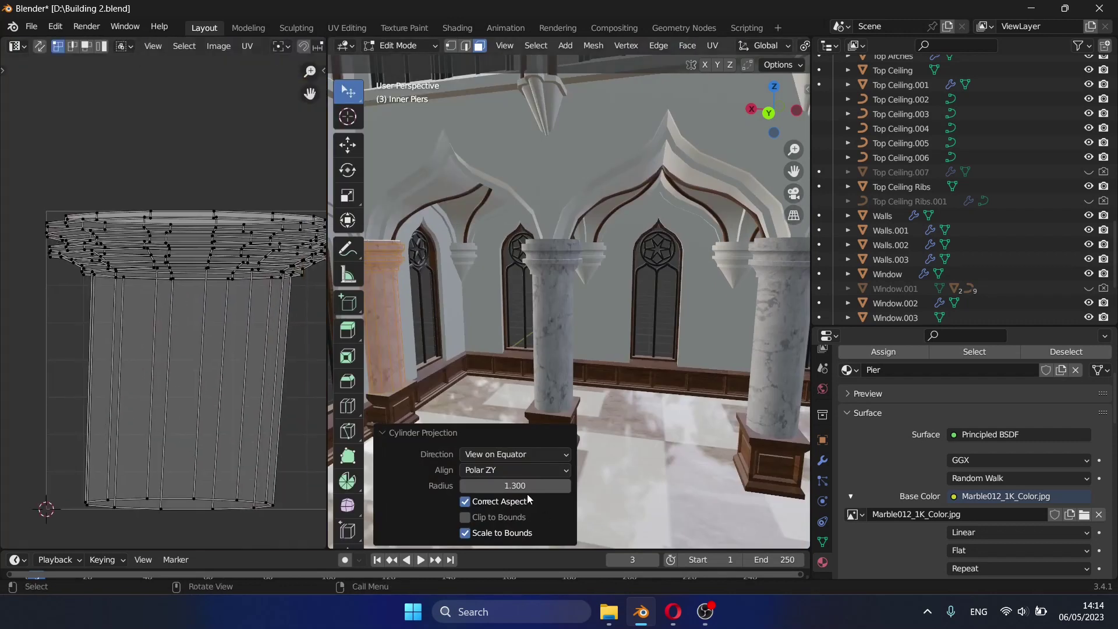
Set the inner piers' projection Direction to Align to Object.
click(515, 489)
click(515, 454)
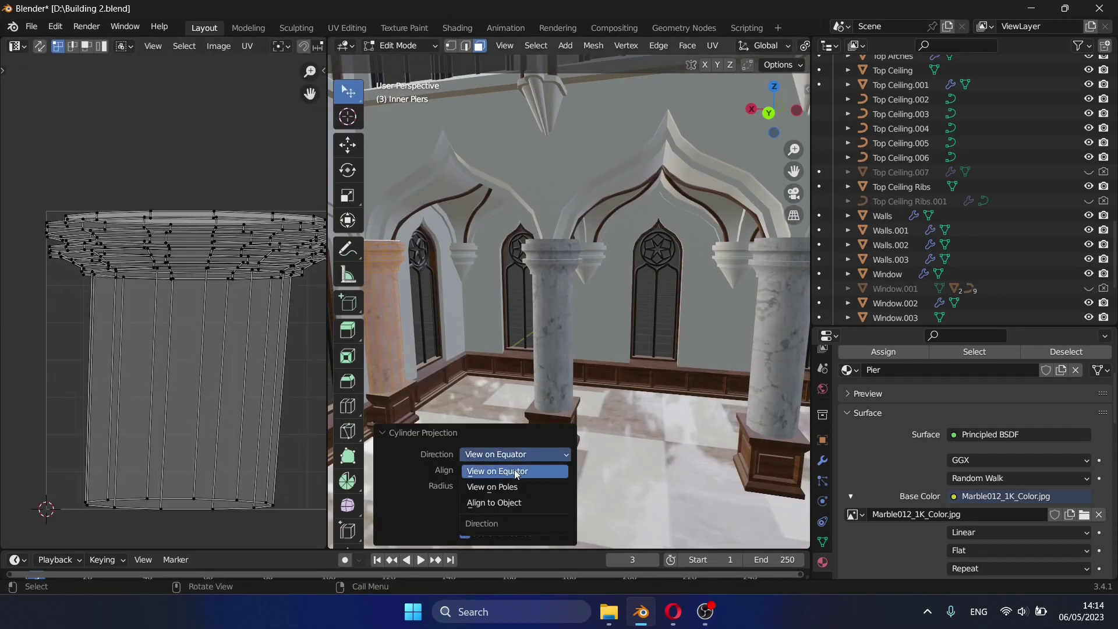
click(515, 487)
click(515, 455)
click(521, 502)
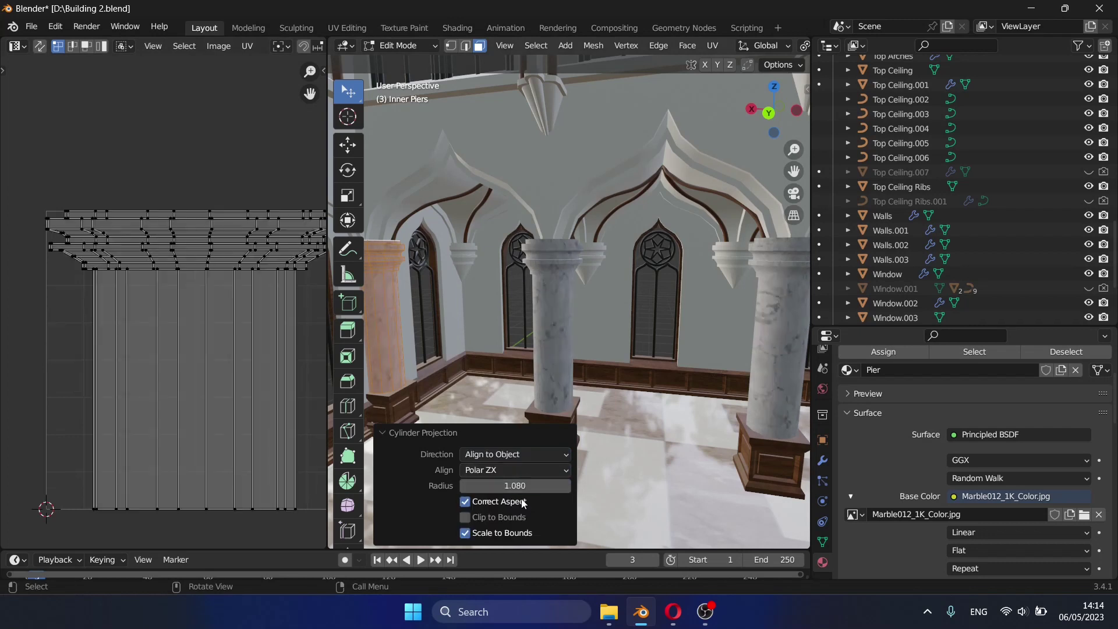
Select all the pier UVs and scale them up.
middle_drag(508, 364, 473, 312)
key(a)
key(s)
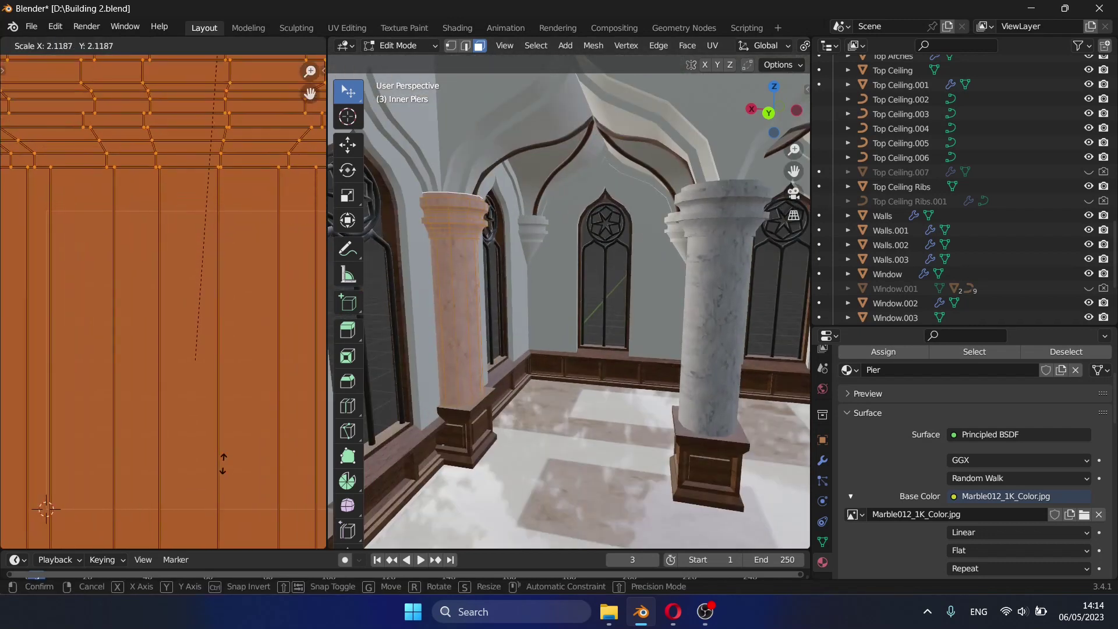
key(Return)
Remap the piers with Cube Projection and enlarge the projected UVs.
key(u)
click(473, 313)
key(u)
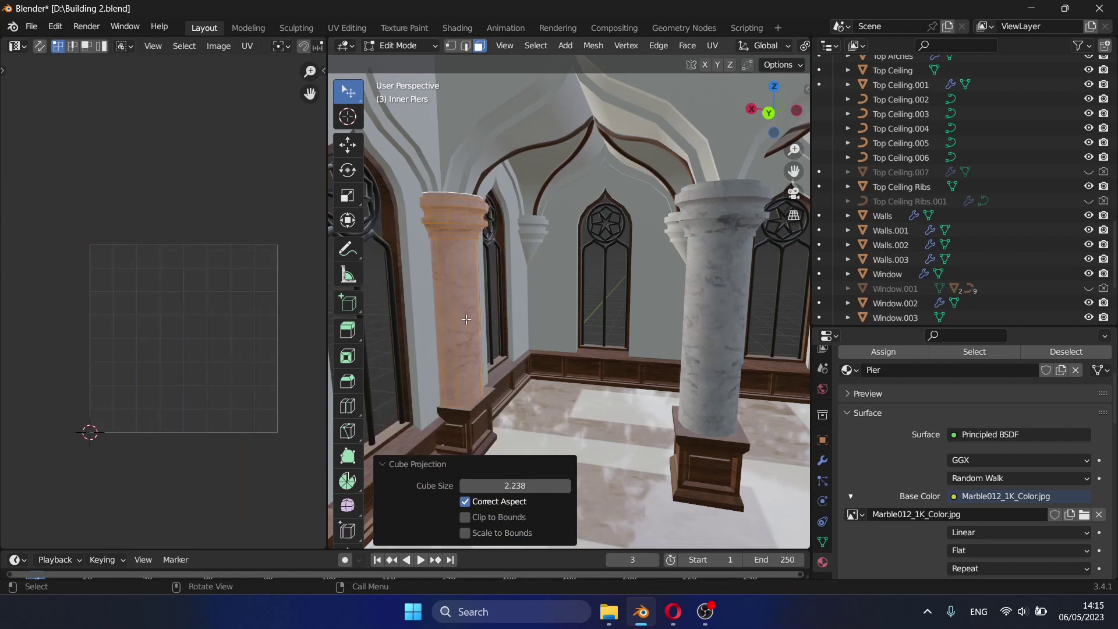
scroll(466, 298, up, 3)
key(s)
click(200, 390)
scroll(200, 391, down, 3)
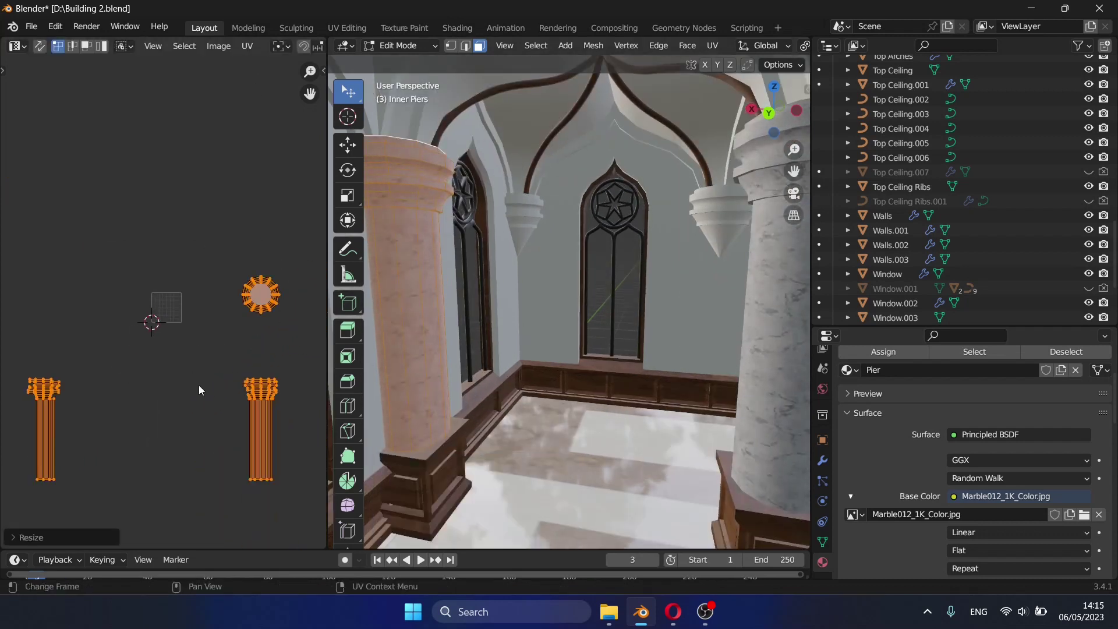
click(190, 386)
Return to object mode and switch to the camera view of the hall.
key(Tab)
middle_drag(604, 365, 669, 373)
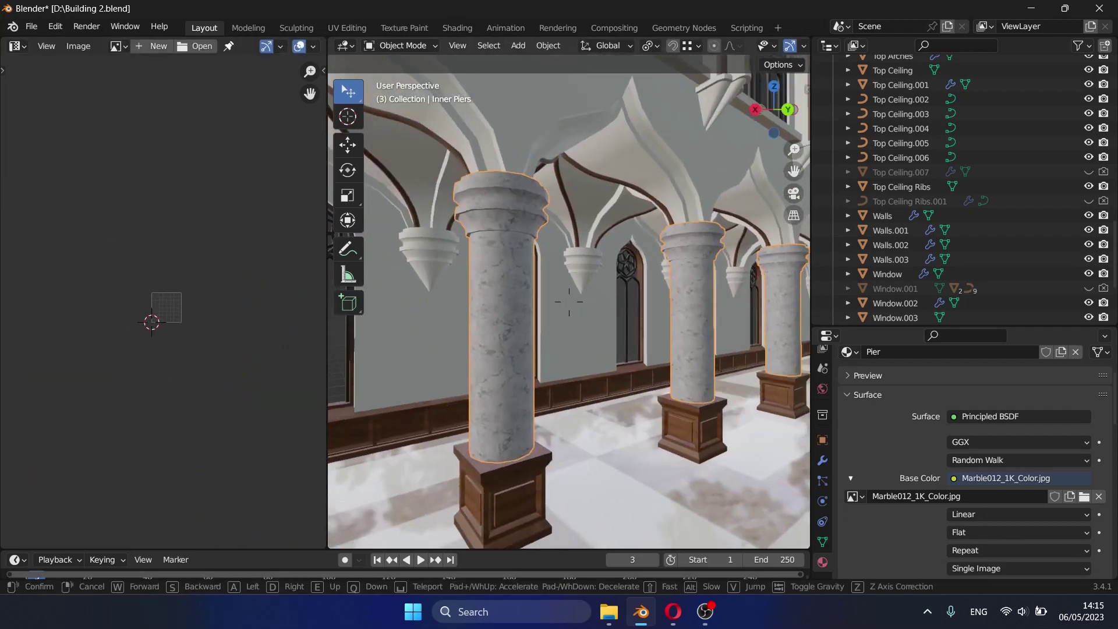
scroll(935, 520, down, 6)
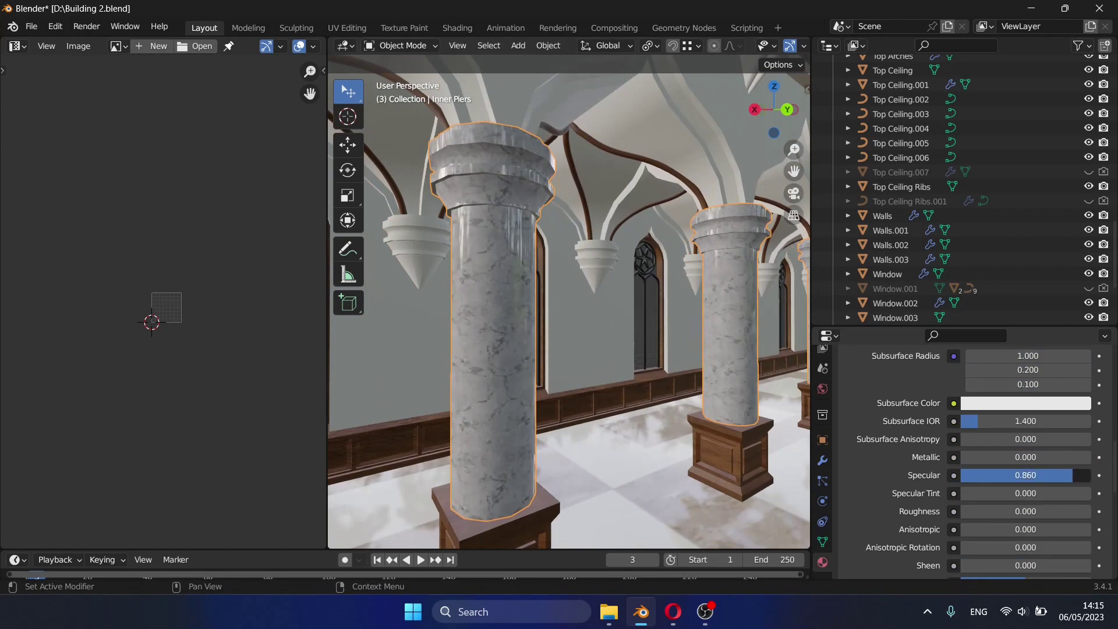
key(KP_0)
Save the file and test-render the cathedral interior.
key(ctrl+s)
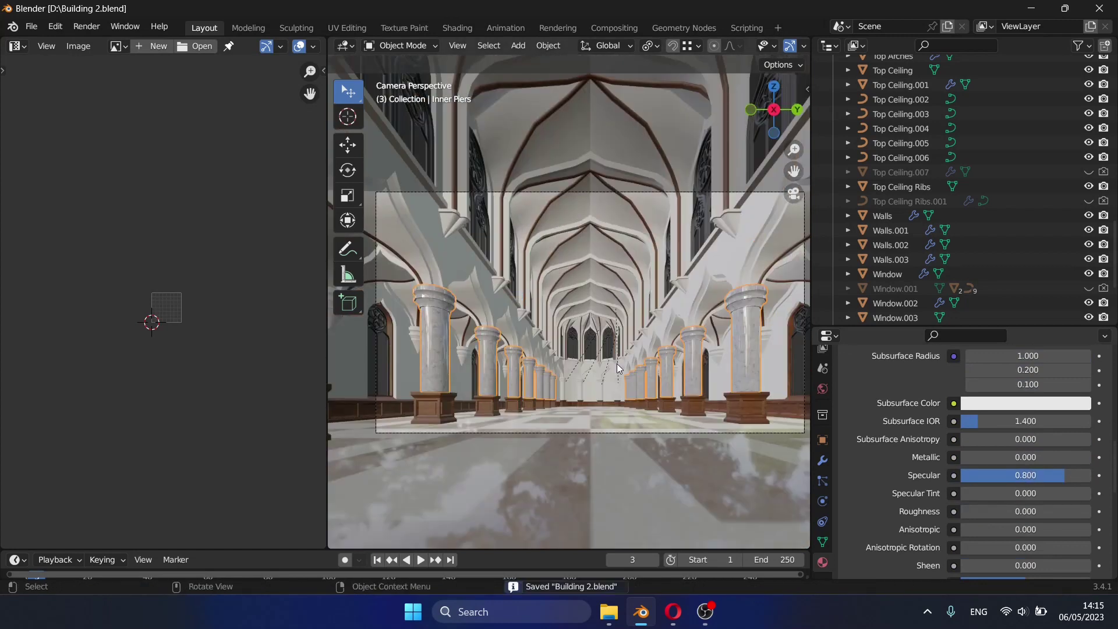
key(F12)
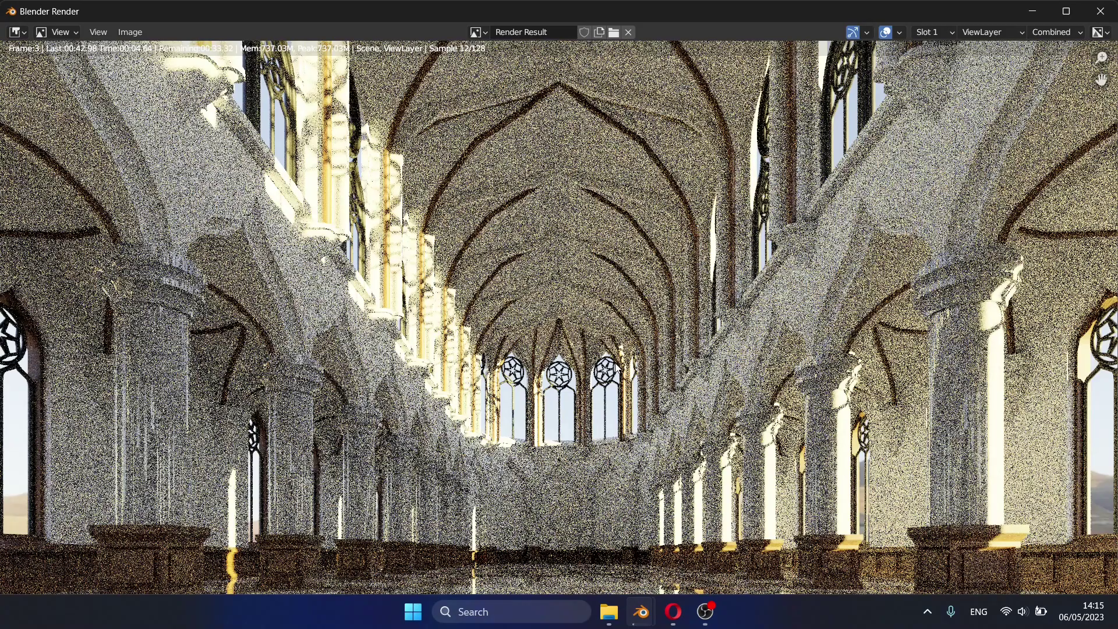
key(Escape)
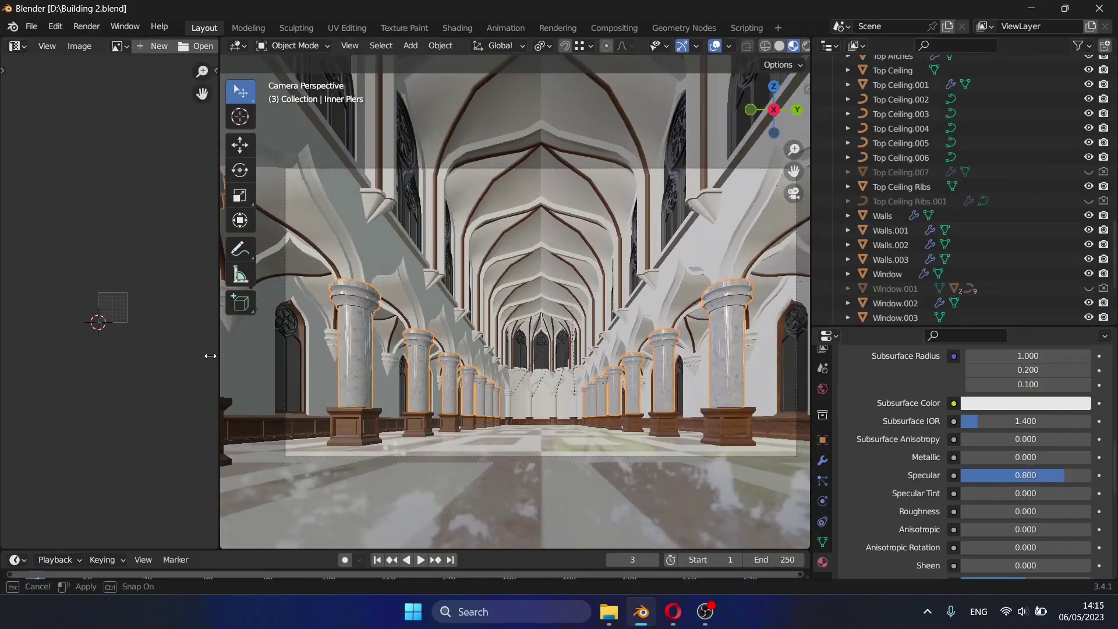
Set the marble pier roughness to 0.200 and render again.
click(1018, 513)
key(F12)
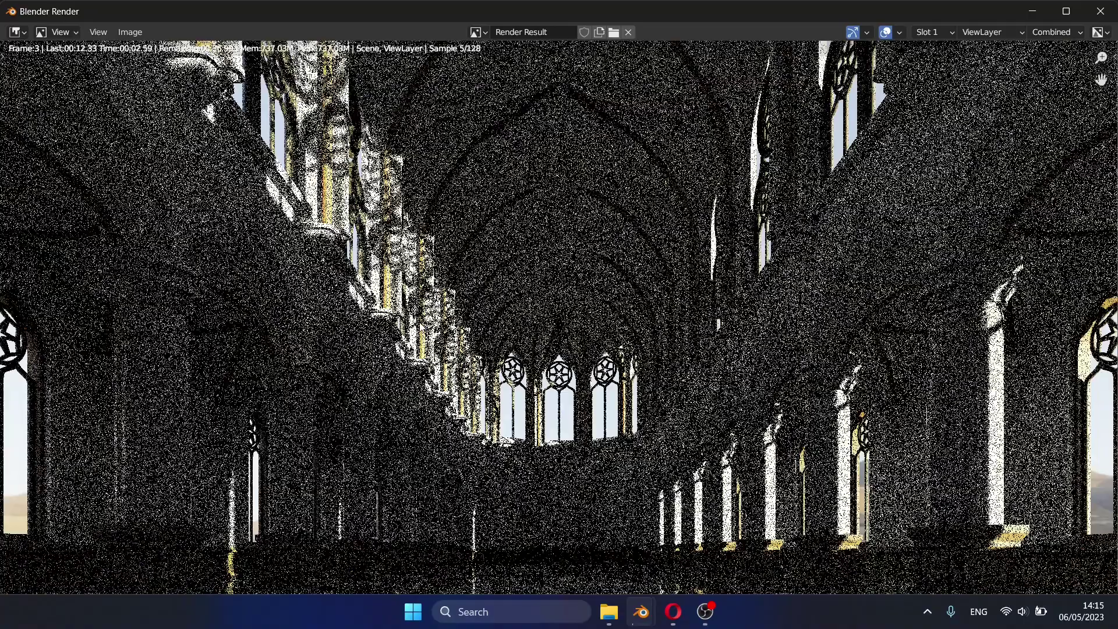
scroll(406, 371, up, 2)
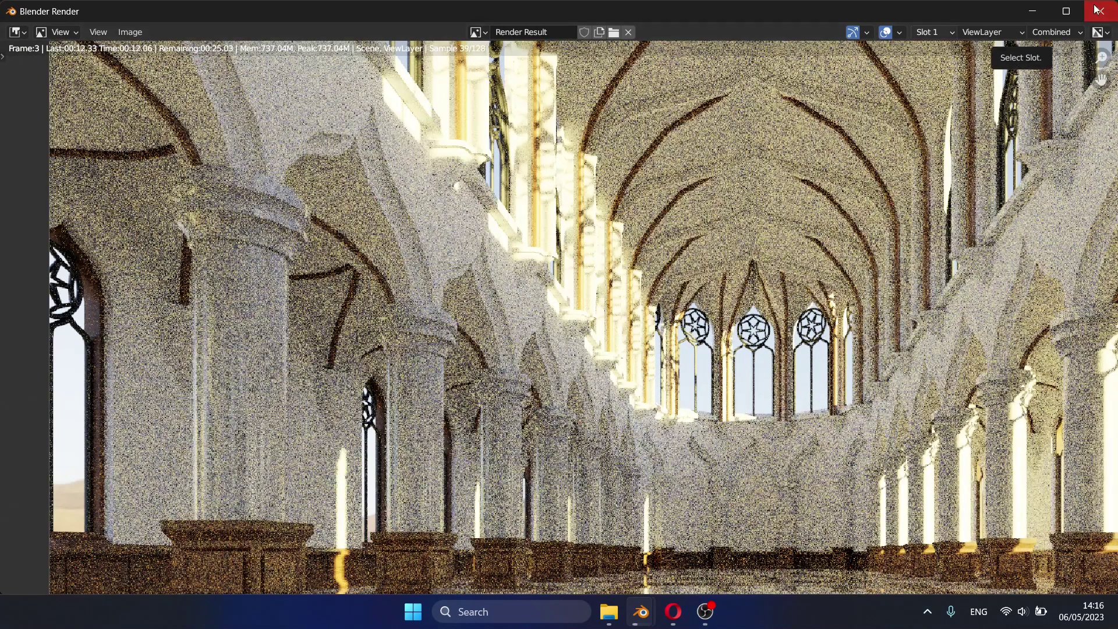
Close the render and walk up close to an inner pier.
click(1097, 9)
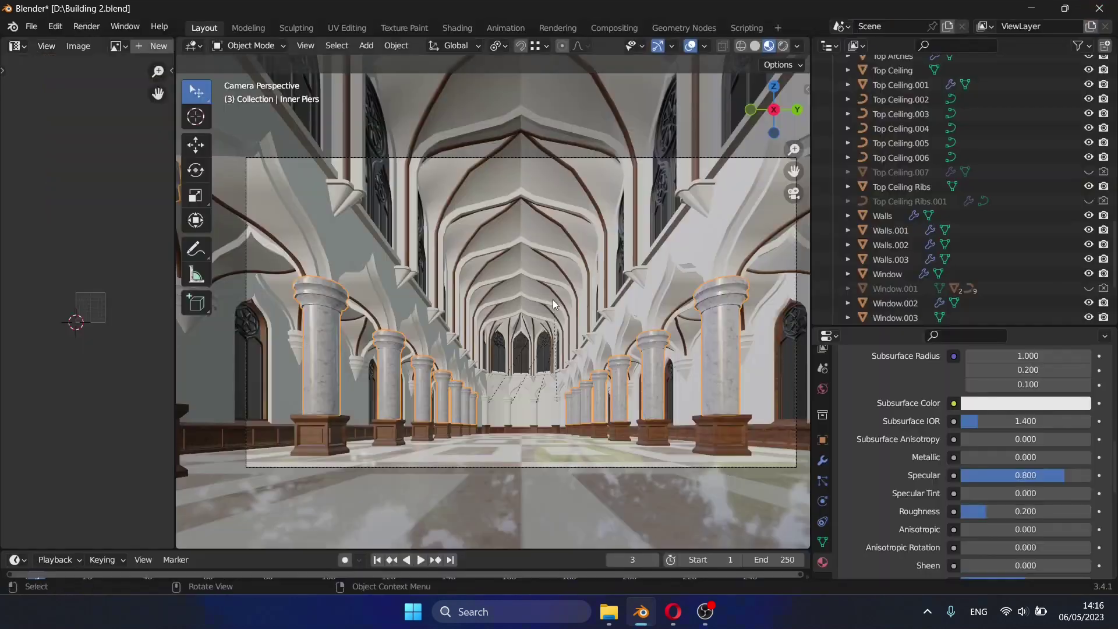
key(shift+grave)
key(w)
click(492, 301)
Select the pier capital faces and assign them a new Wood material slot.
key(Tab)
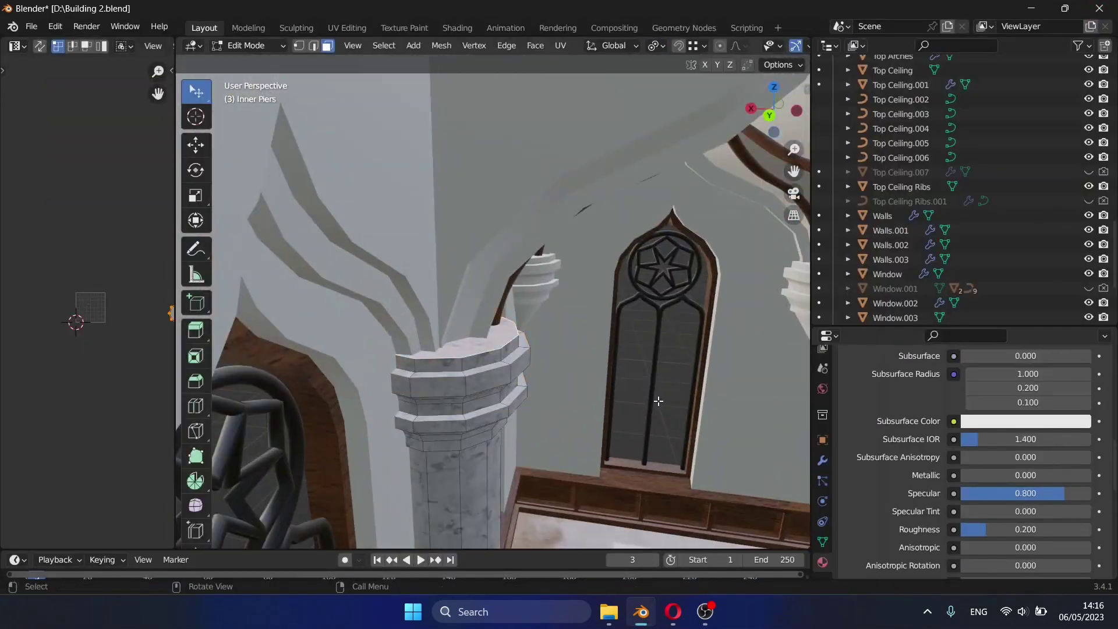
key(KP_Decimal)
click(822, 563)
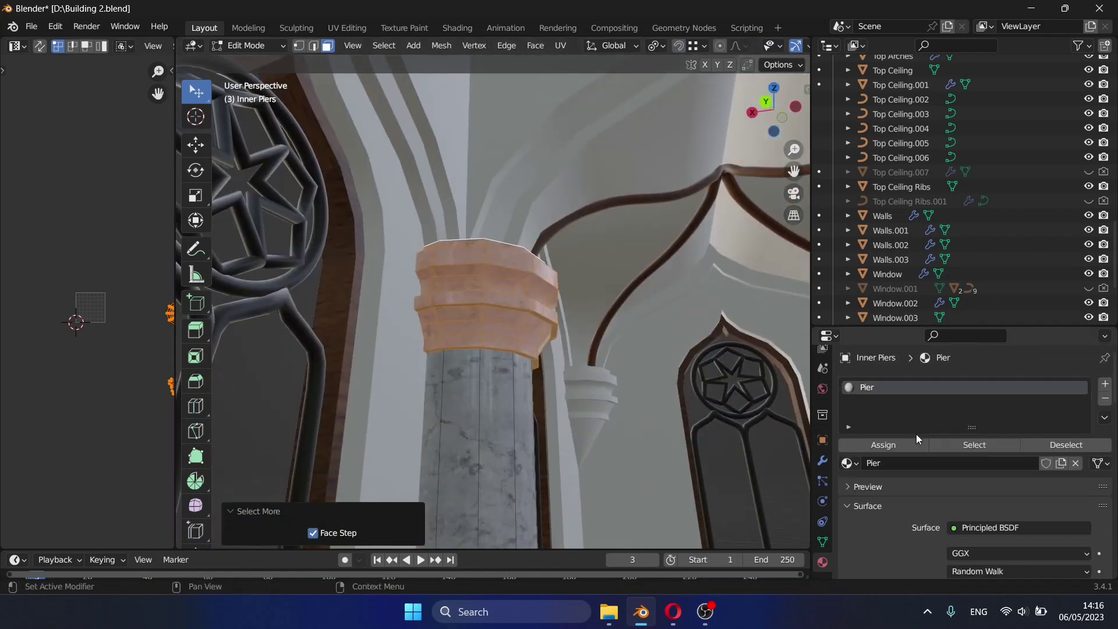
click(849, 468)
click(923, 392)
key(Tab)
Return to the camera view, save the file, and select the walls.
key(KP_0)
key(ctrl+s)
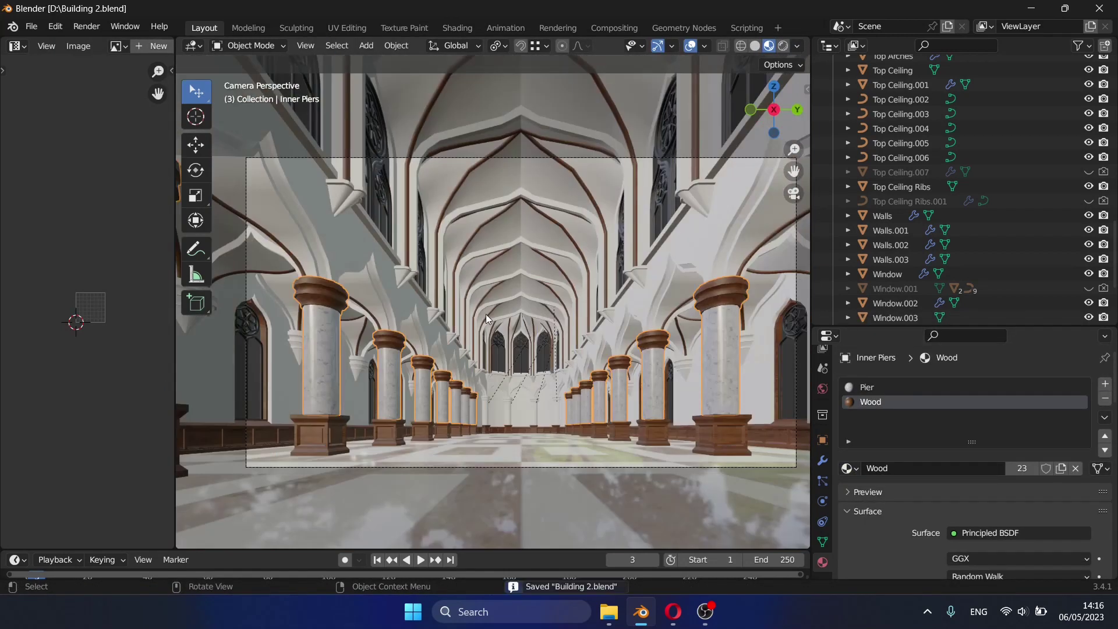
click(305, 233)
Walk to the arch above a window, select its trim, and give the walls Wall.
key(shift+grave)
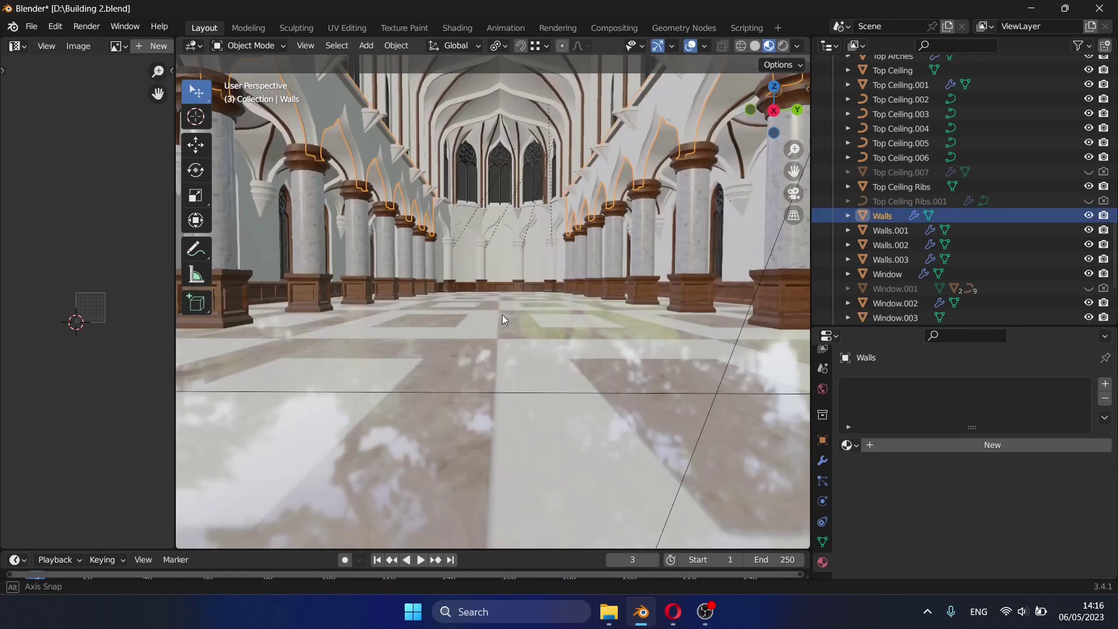
click(410, 281)
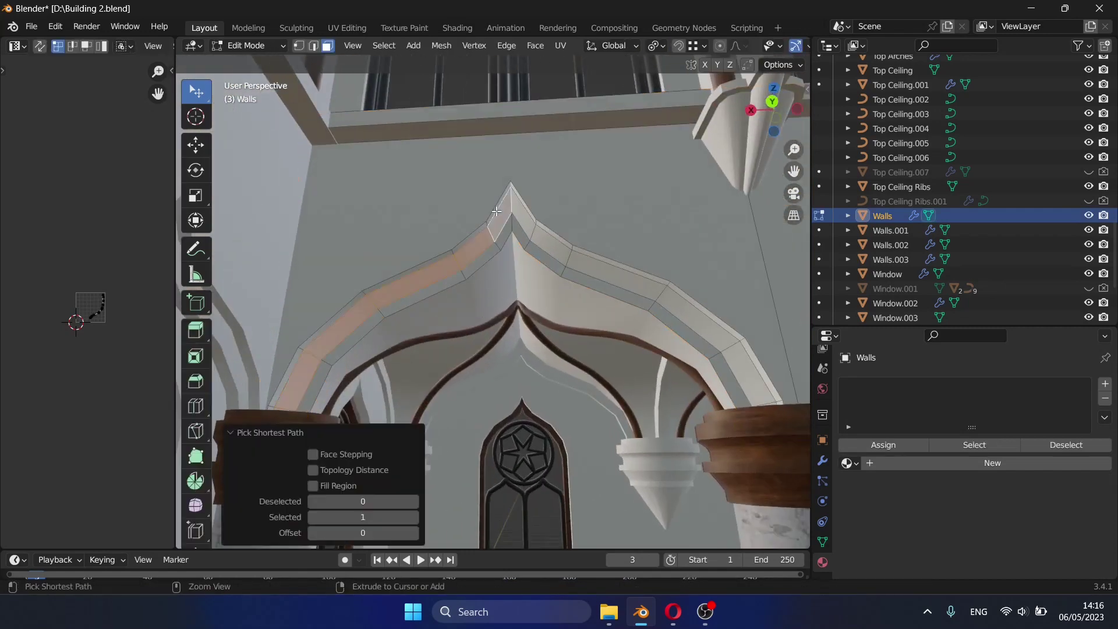
click(849, 462)
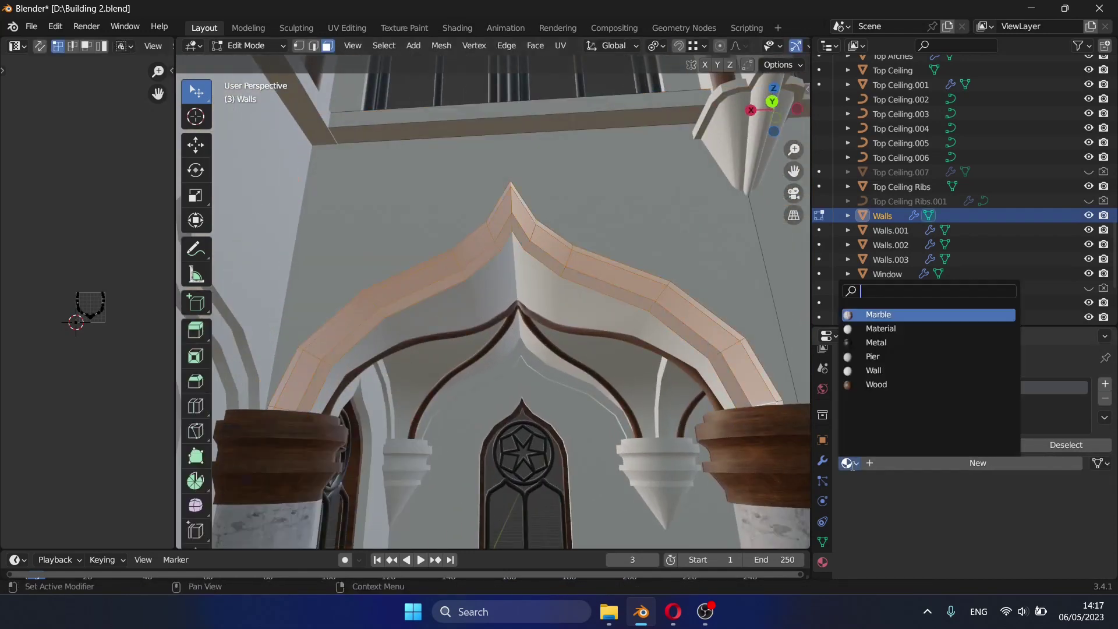
click(874, 367)
click(1105, 383)
Assign a new Wood slot to the arch trim and reproject its UVs.
click(849, 468)
click(874, 407)
key(Tab)
key(Tab)
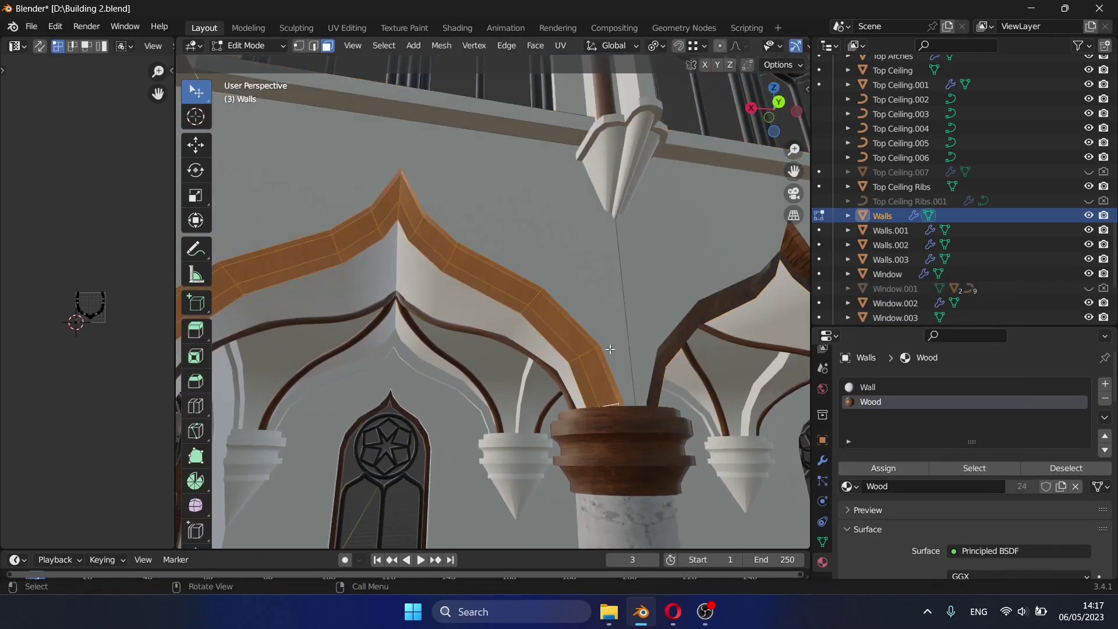
key(u)
click(610, 349)
Walk to the next arches and give the bottom-right arches Wood.
key(Tab)
click(505, 247)
key(shift+grave)
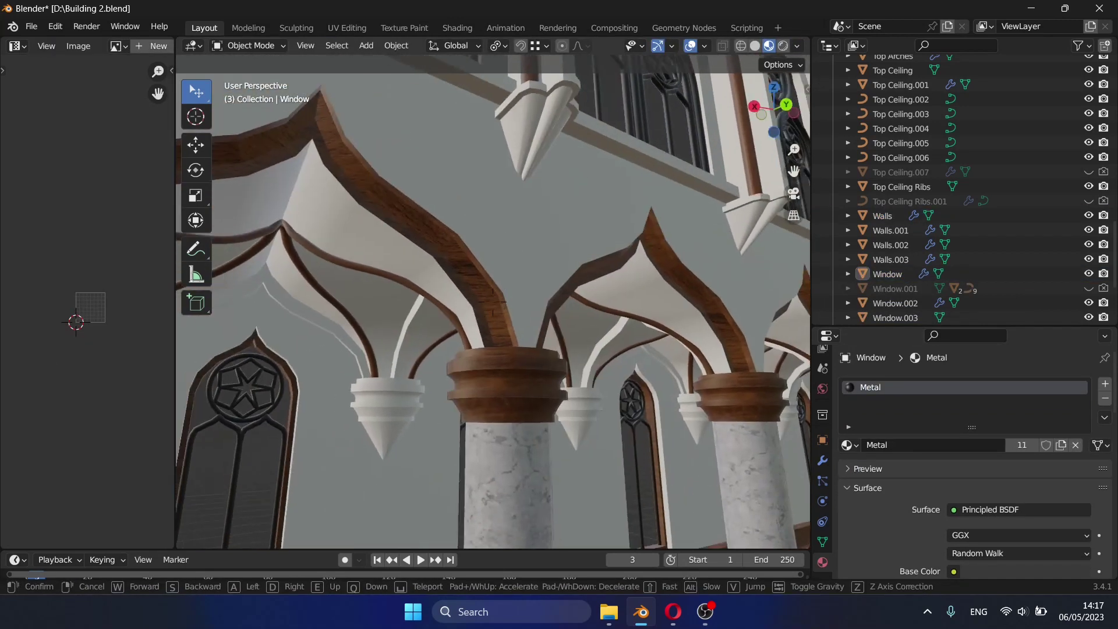
click(493, 301)
click(476, 311)
click(849, 445)
click(886, 367)
Give Cube.007 the Wood material.
key(Tab)
key(Tab)
click(366, 327)
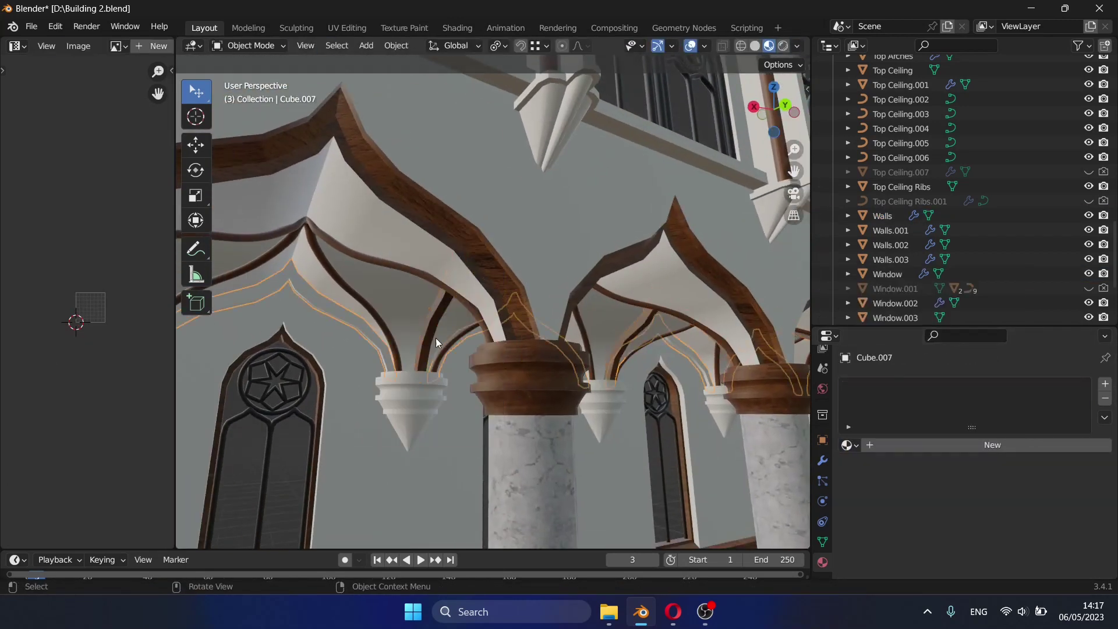
click(848, 445)
click(897, 370)
key(Tab)
key(Tab)
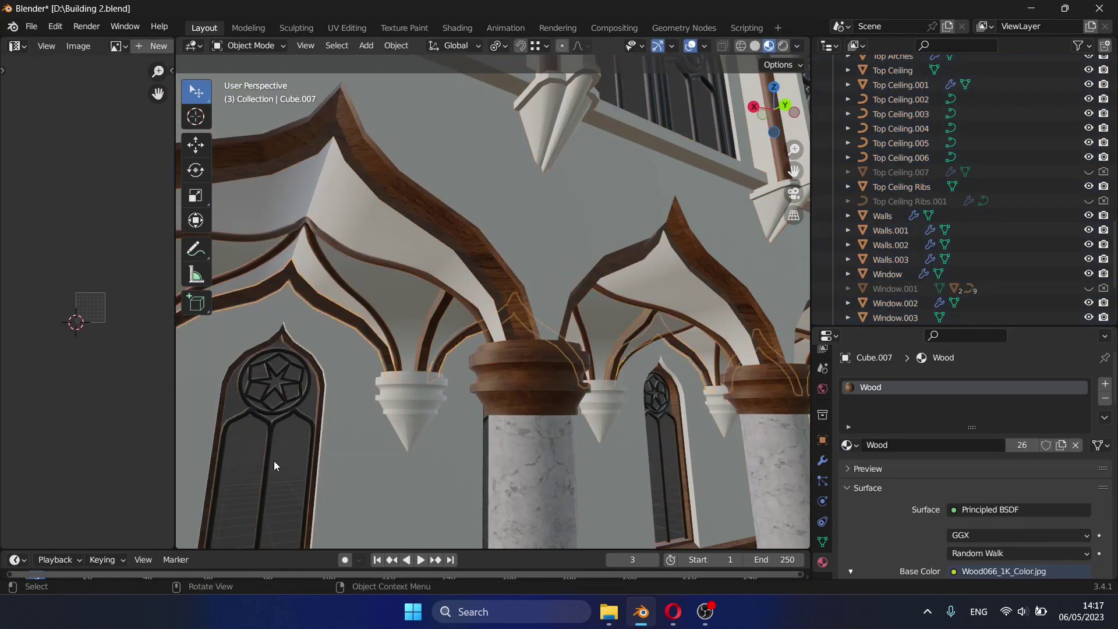
Give the Outter Piers' cone pendants the Wood material.
click(415, 410)
click(849, 445)
click(885, 295)
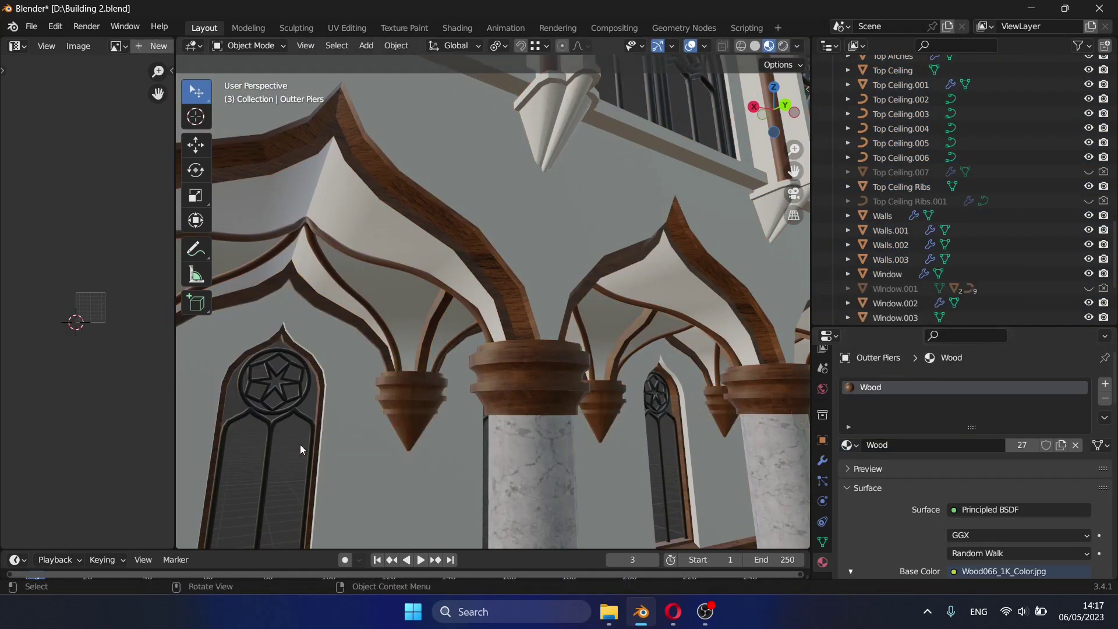
key(shift+grave)
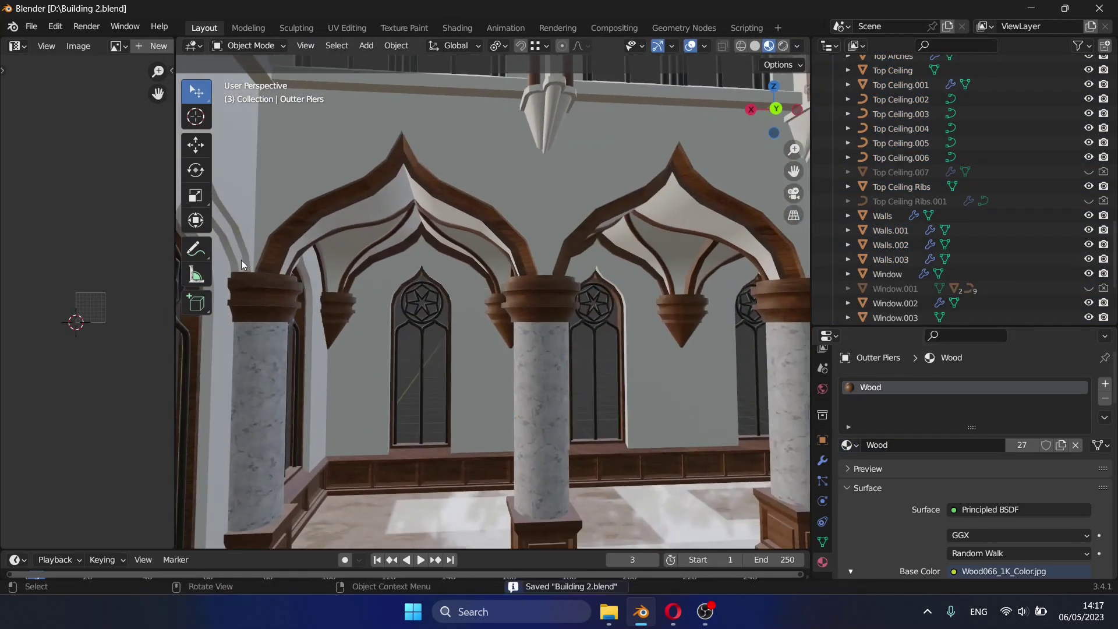
click(241, 265)
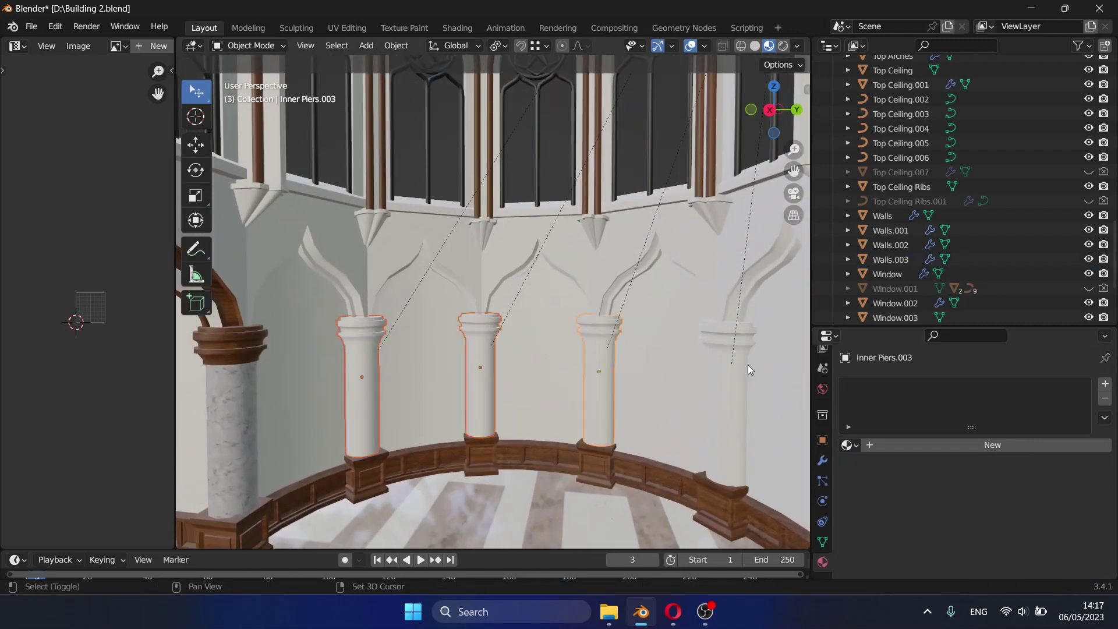
Select the inner piers, cube-project their UVs and scale them up.
click(847, 445)
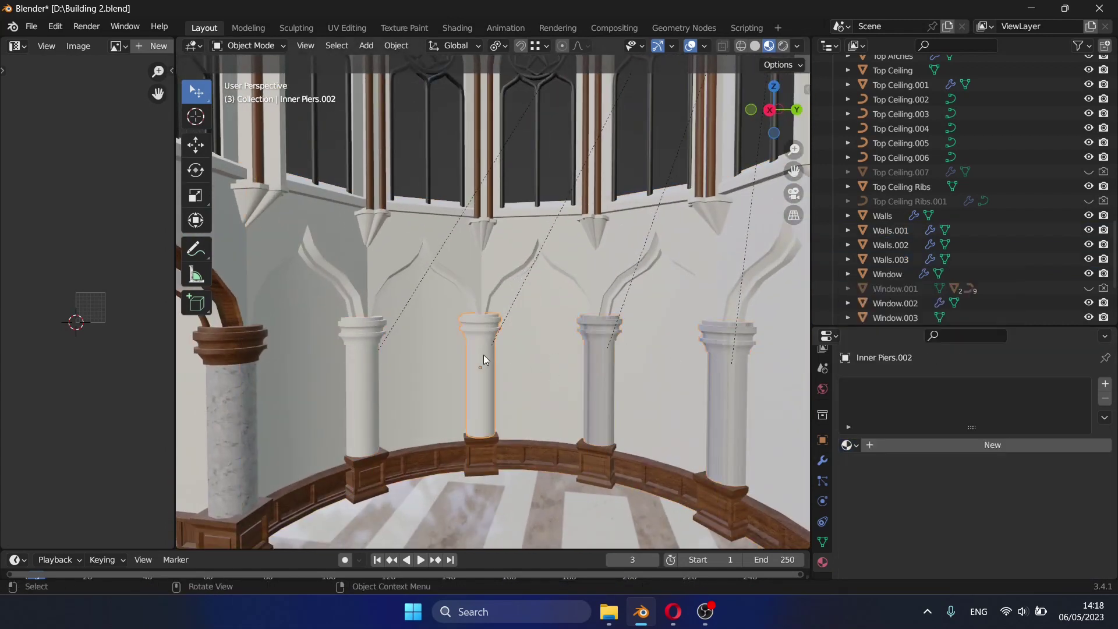
click(483, 355)
shift+click(567, 379)
key(Tab)
key(u)
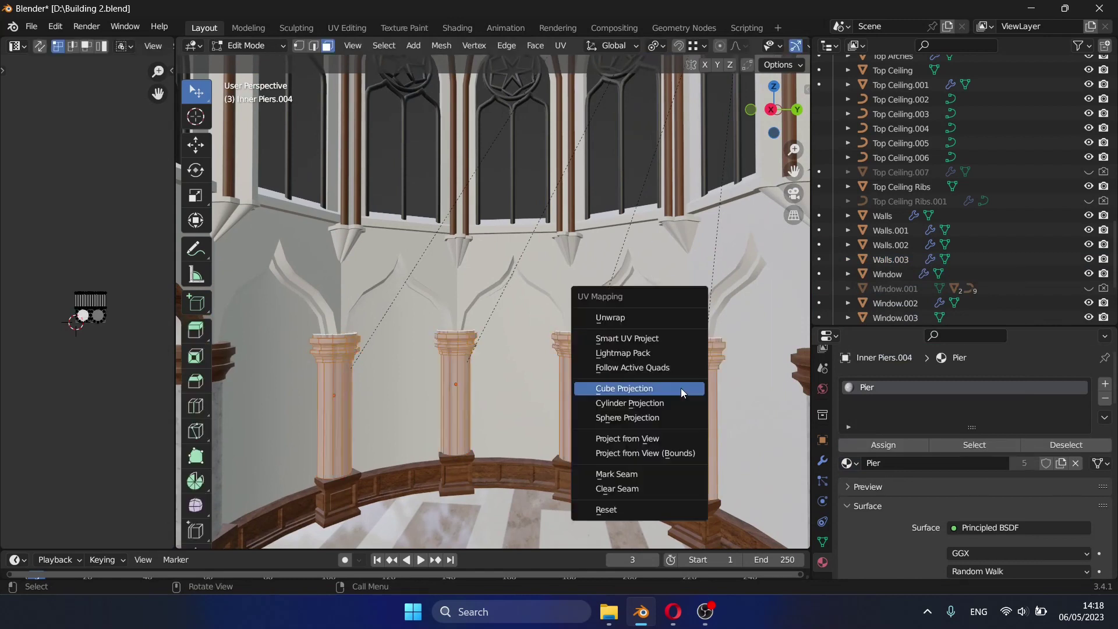
click(680, 388)
key(a)
key(s)
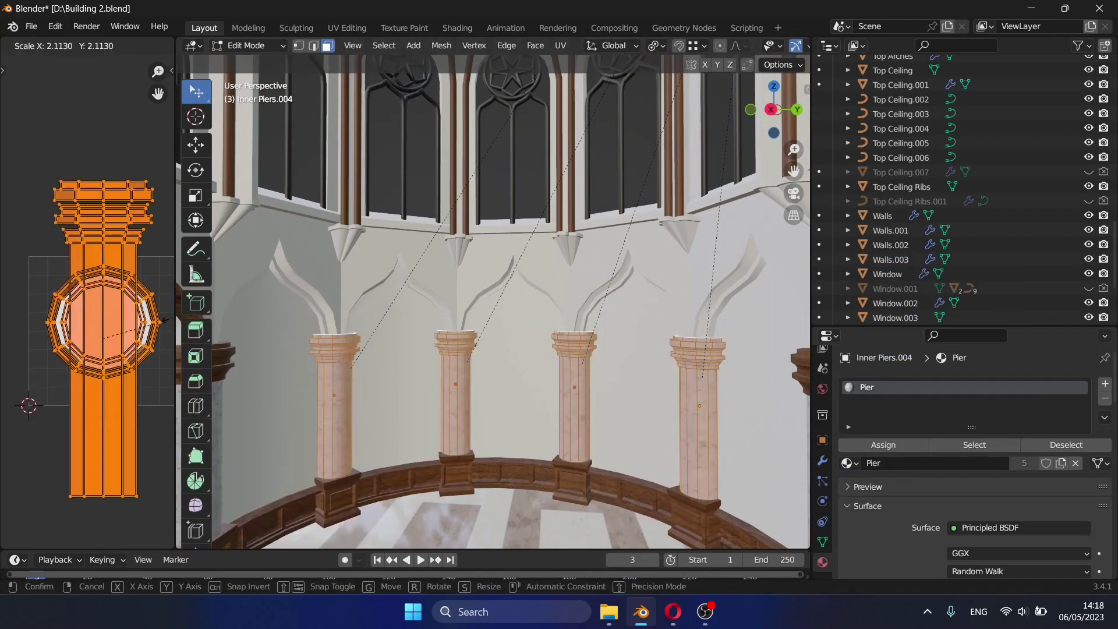
click(146, 350)
Give the first visible pier capital a new Wood material slot.
middle_drag(407, 349, 213, 355)
click(446, 334)
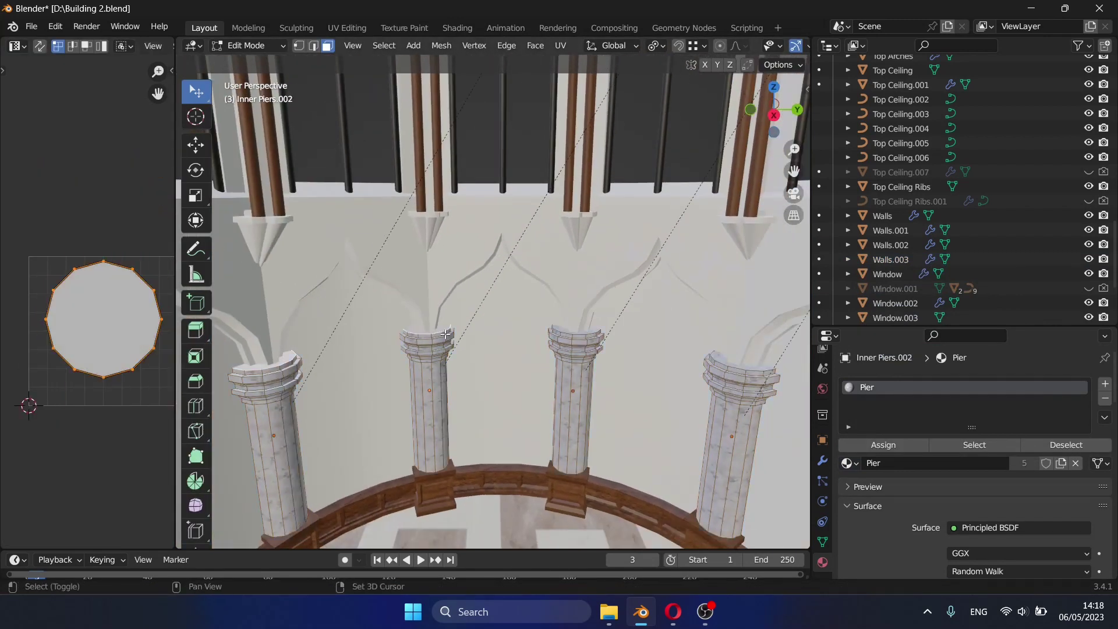
click(1106, 389)
click(849, 487)
click(887, 485)
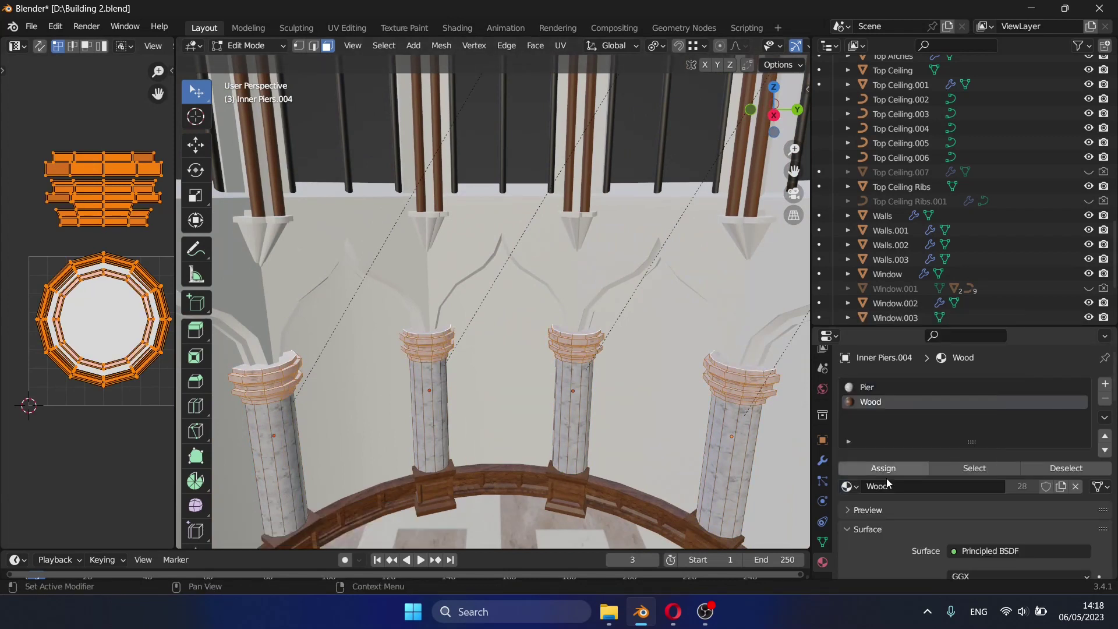
Grow the selection over the next pier's capital and set its new slot to Wood.
click(578, 330)
key(ctrl+KP_Add)
click(1105, 384)
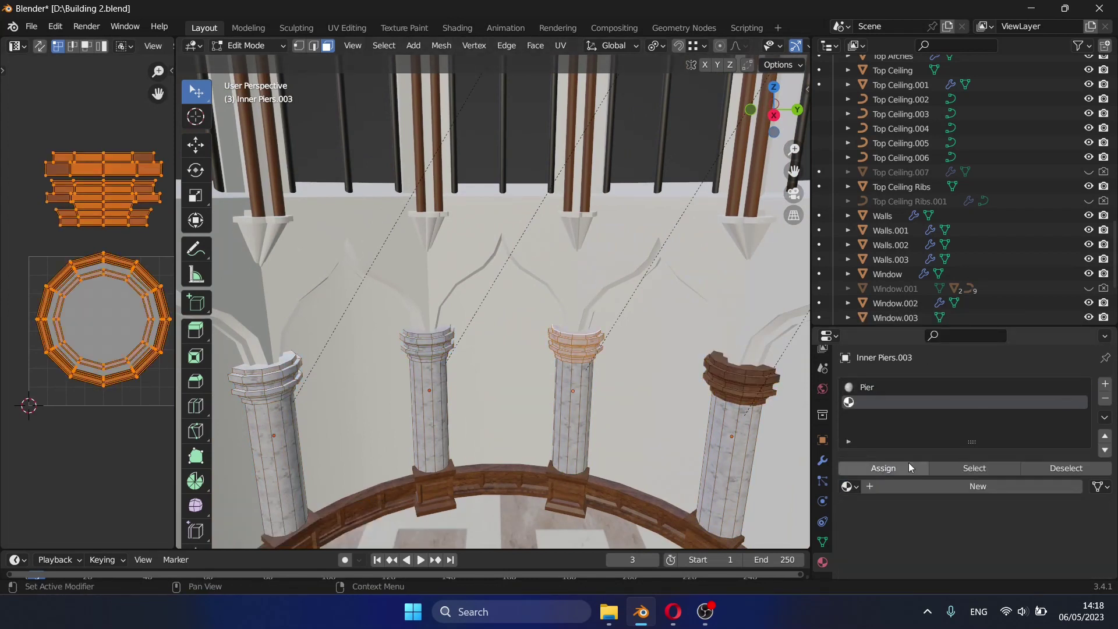
click(849, 486)
click(883, 407)
click(854, 490)
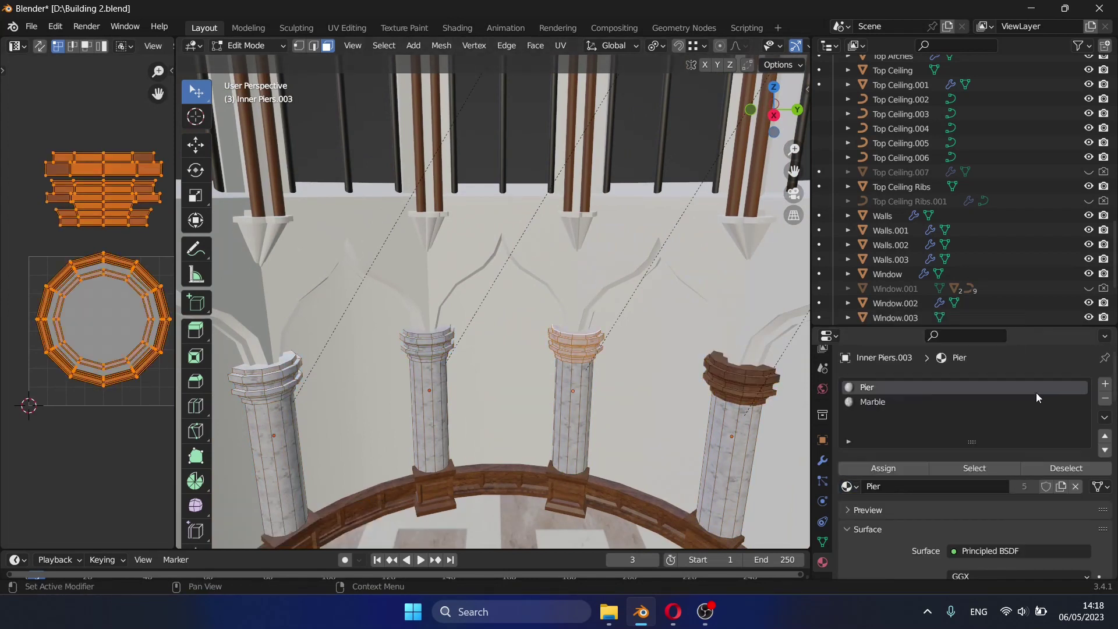
click(877, 408)
click(849, 486)
Assign Wood to the remaining selected capitals, extending the selection around them.
click(874, 380)
click(850, 487)
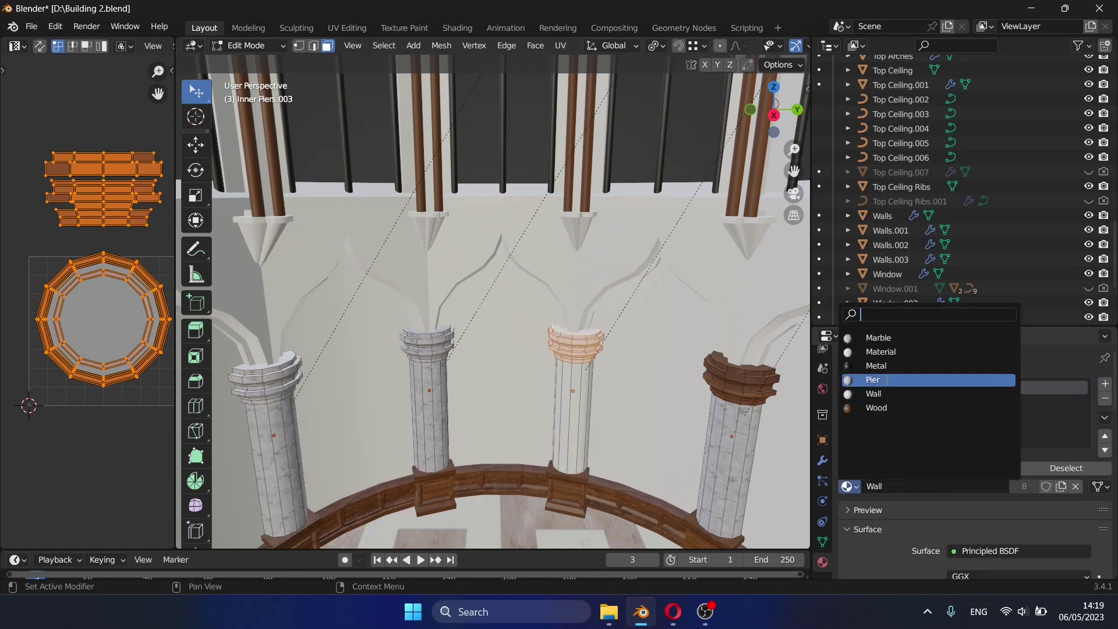
click(874, 380)
click(850, 486)
click(873, 380)
click(437, 330)
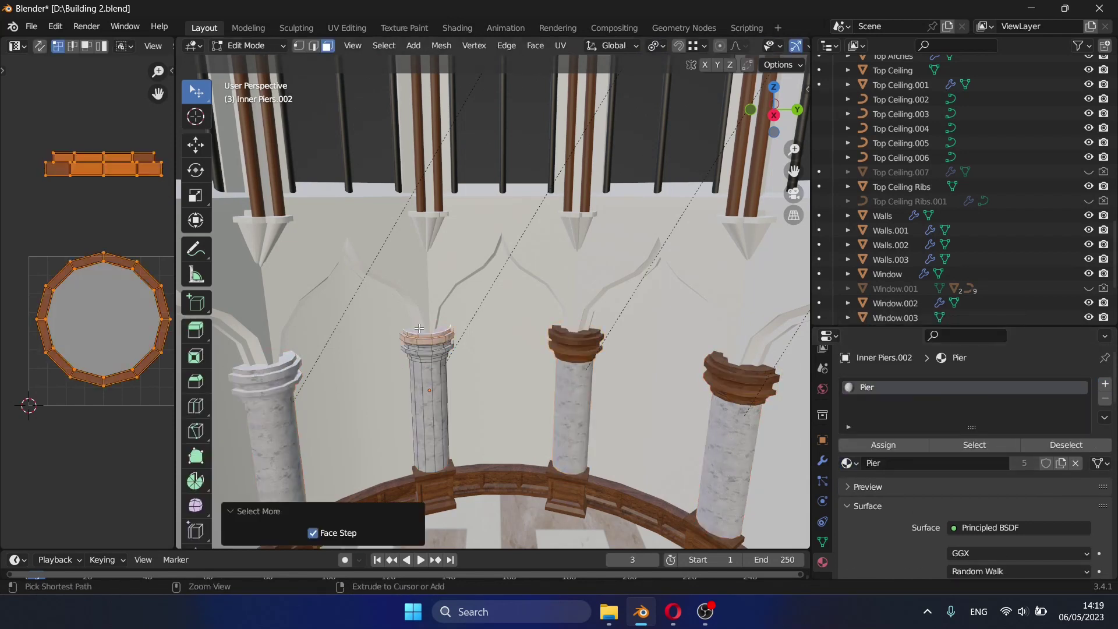
Give the first inner pier's capital Wood as well.
key(Tab)
click(261, 364)
key(Tab)
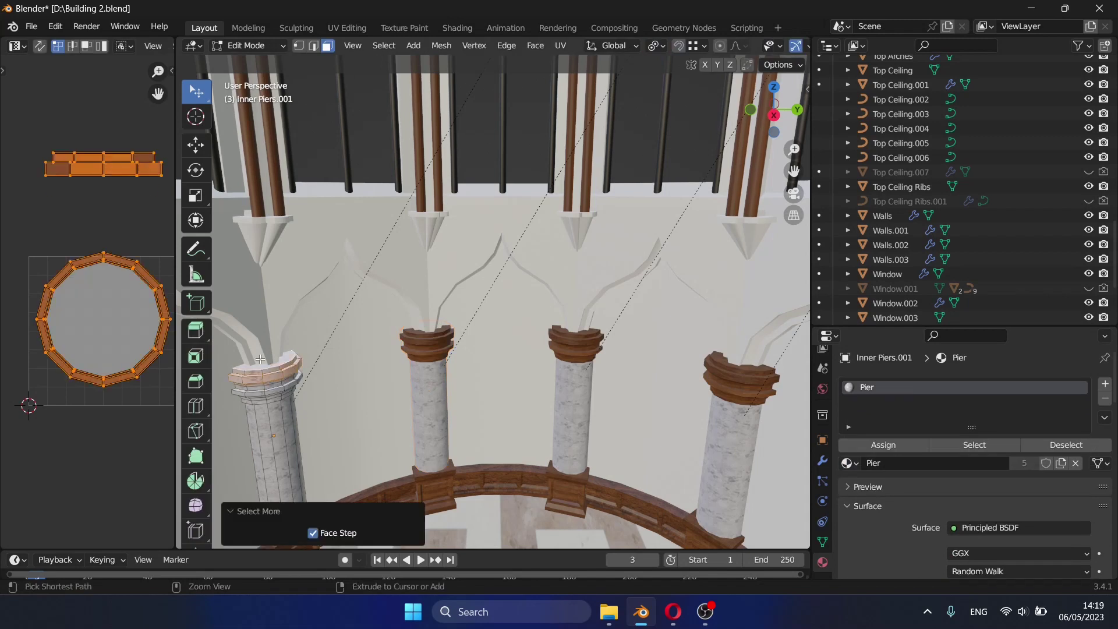
click(849, 463)
click(874, 402)
key(Tab)
Edit Walls.001 in X-ray and select the linked arch rib faces.
click(425, 359)
key(Tab)
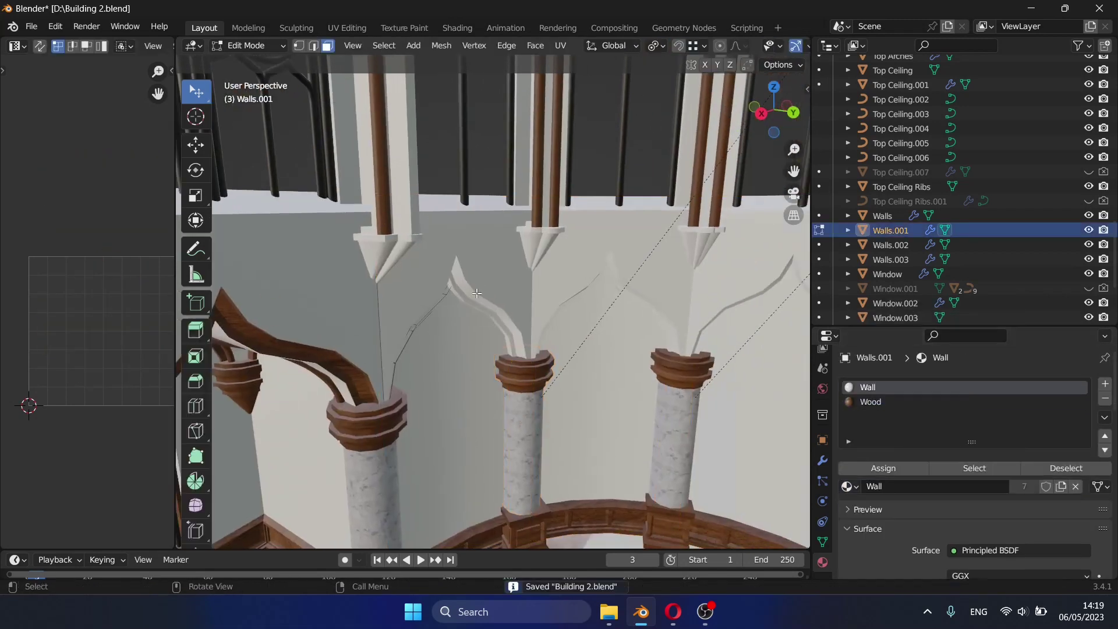
key(shift+grave)
click(492, 301)
key(shift+z)
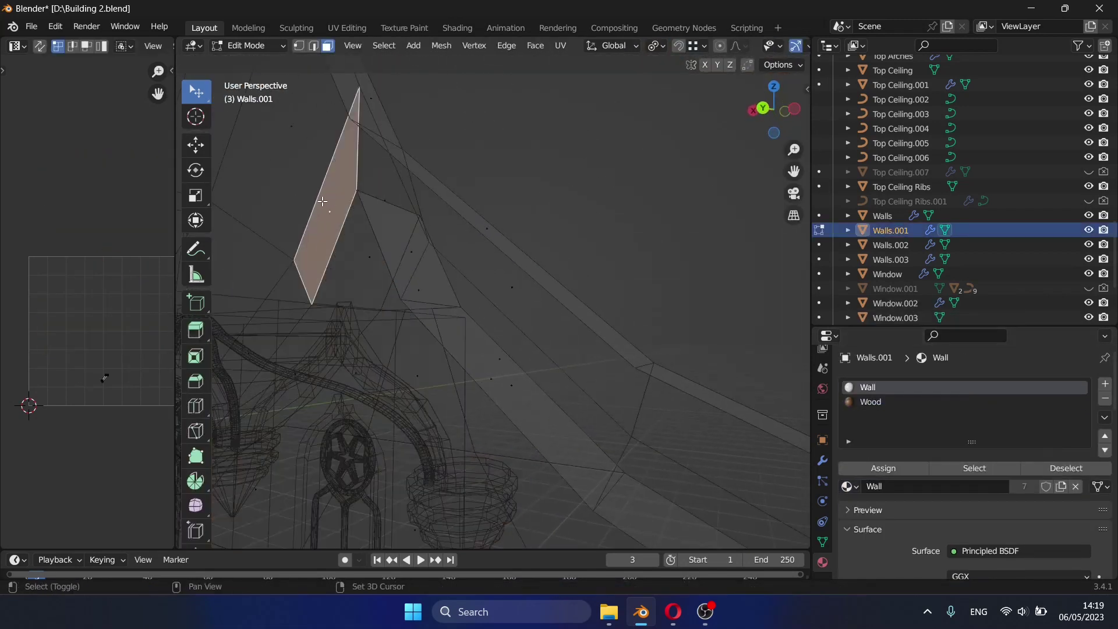
click(307, 460)
key(ctrl+l)
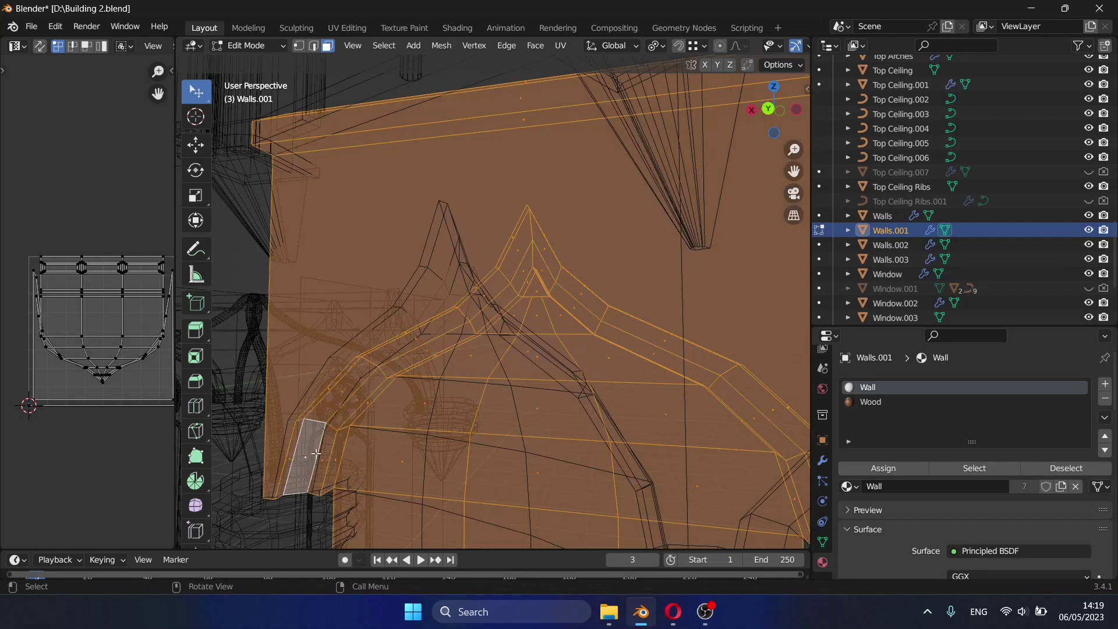
Extend the selection along the rib and assign it the Wood slot.
ctrl+click(548, 248)
ctrl+click(556, 340)
key(ctrl+KP_Add)
click(871, 402)
click(884, 468)
Preview materials and fly back to check the wooden rib.
key(Tab)
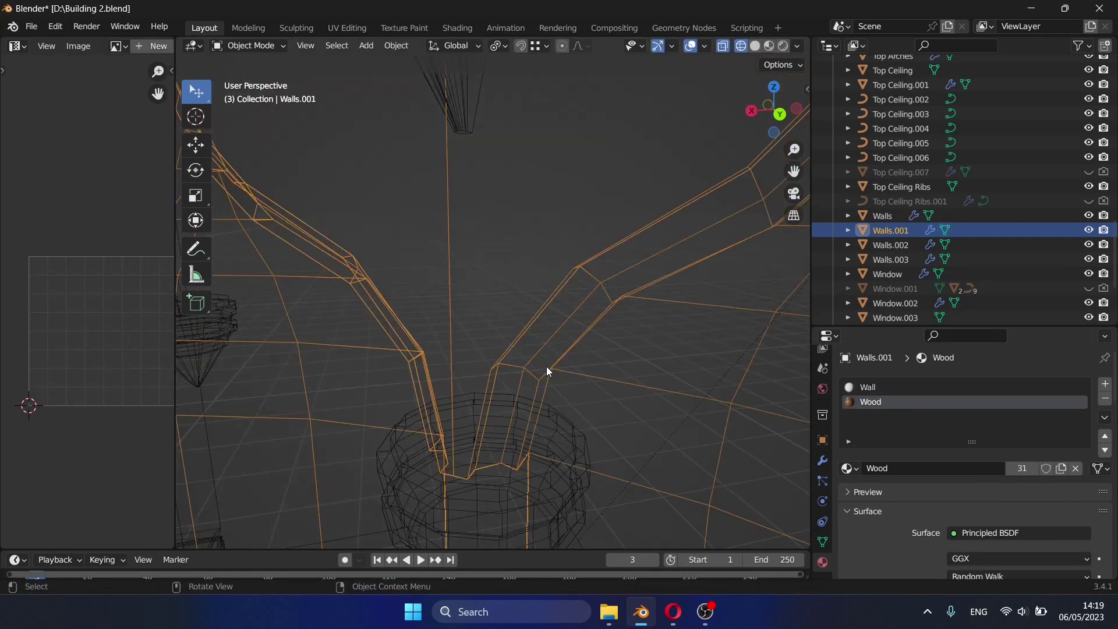
key(shift+z)
key(z)
key(shift+grave)
key(s)
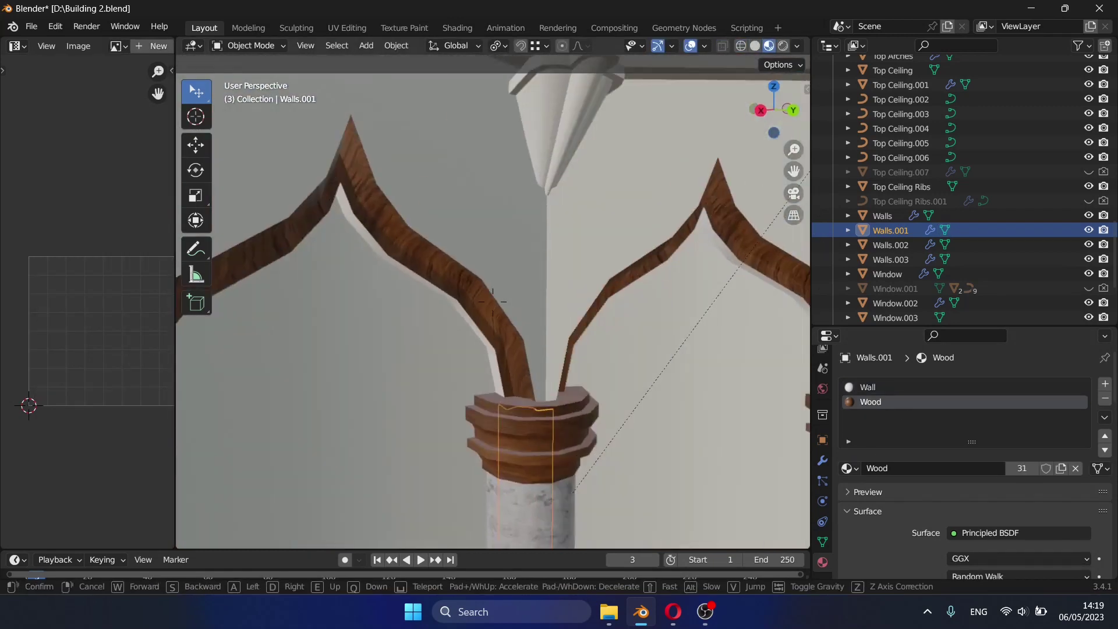
click(402, 357)
Select the next rib in wireframe and assign it Wood.
key(Tab)
key(4)
key(shift+z)
key(shift+z)
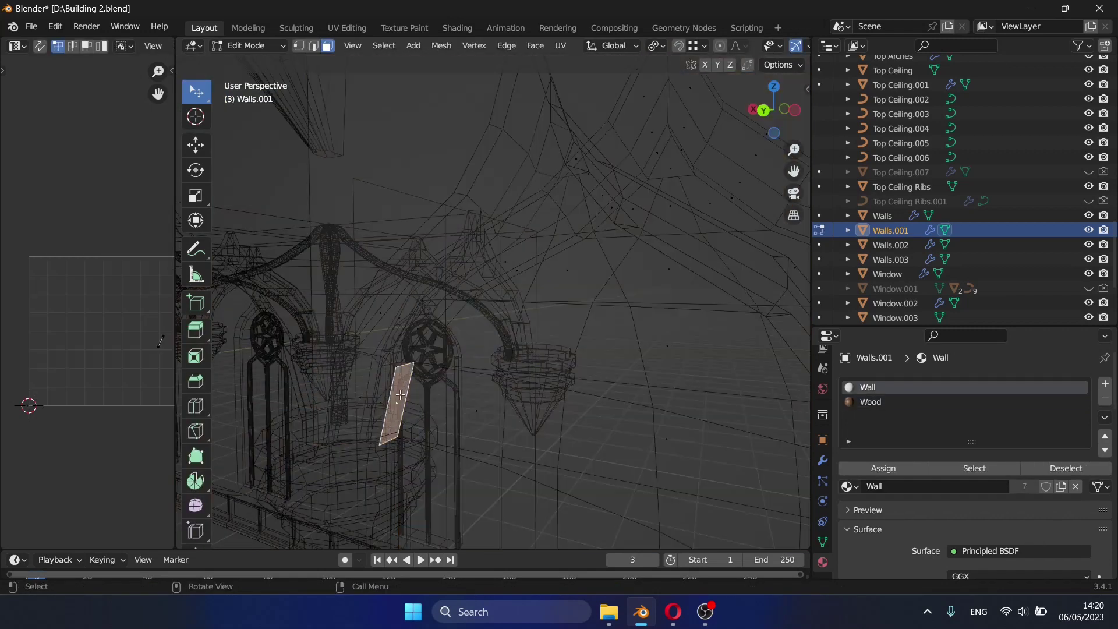
key(shift+z)
key(shift+z)
key(shift+z)
key(shift+z)
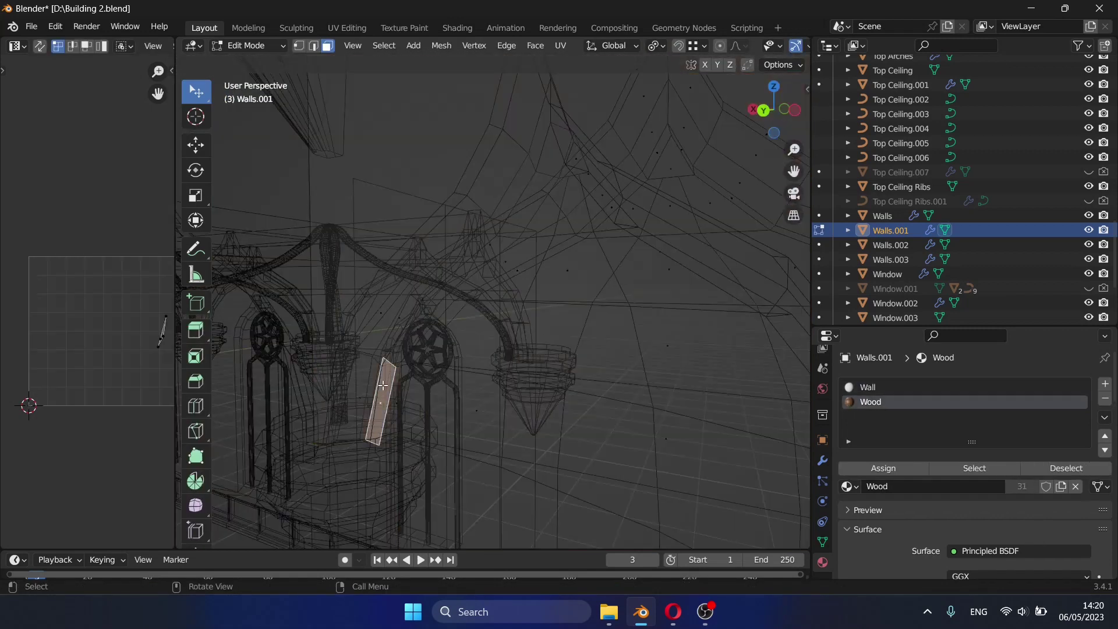
ctrl+click(600, 93)
middle_drag(600, 94, 620, 352)
click(883, 469)
Switch to Material Preview, view the whole nave, and save the file.
key(Tab)
key(z)
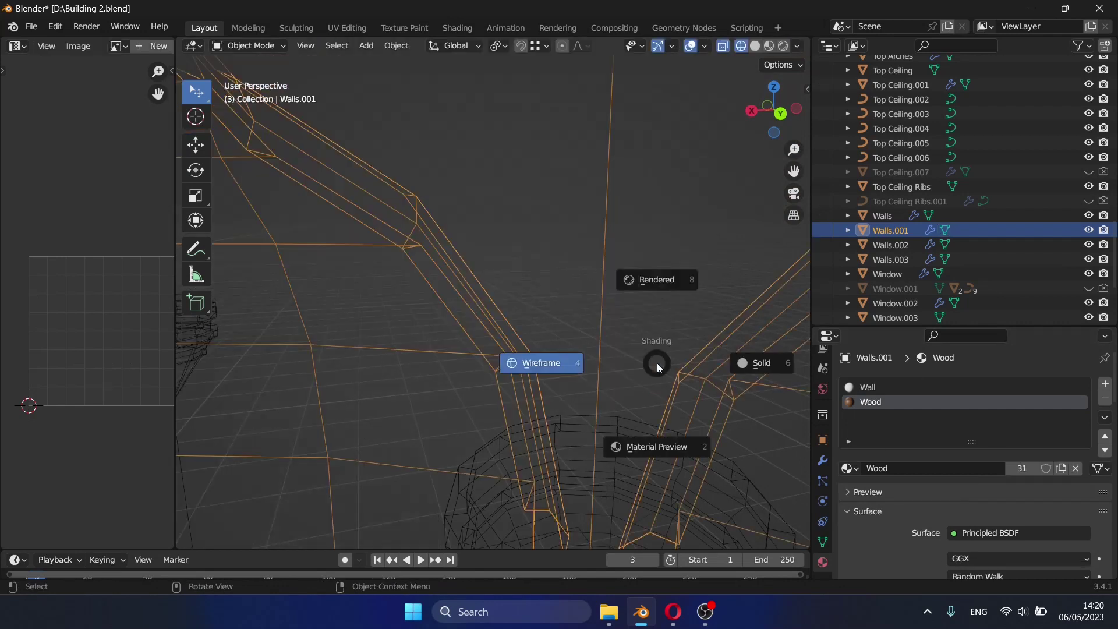
click(656, 449)
mouse_move(656, 449)
middle_down()
mouse_move(529, 214)
mouse_move(525, 349)
middle_up()
key(ctrl+s)
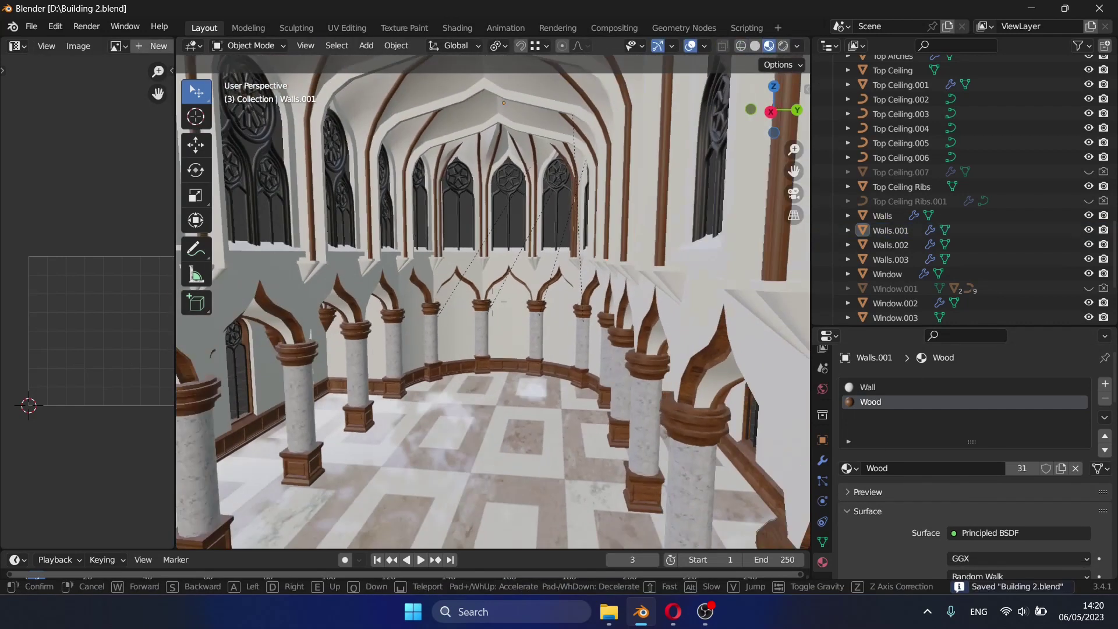
Select all of the Floor's faces in Edit Mode and scale its UVs along Y.
click(501, 361)
key(Tab)
key(a)
key(s)
key(y)
click(78, 204)
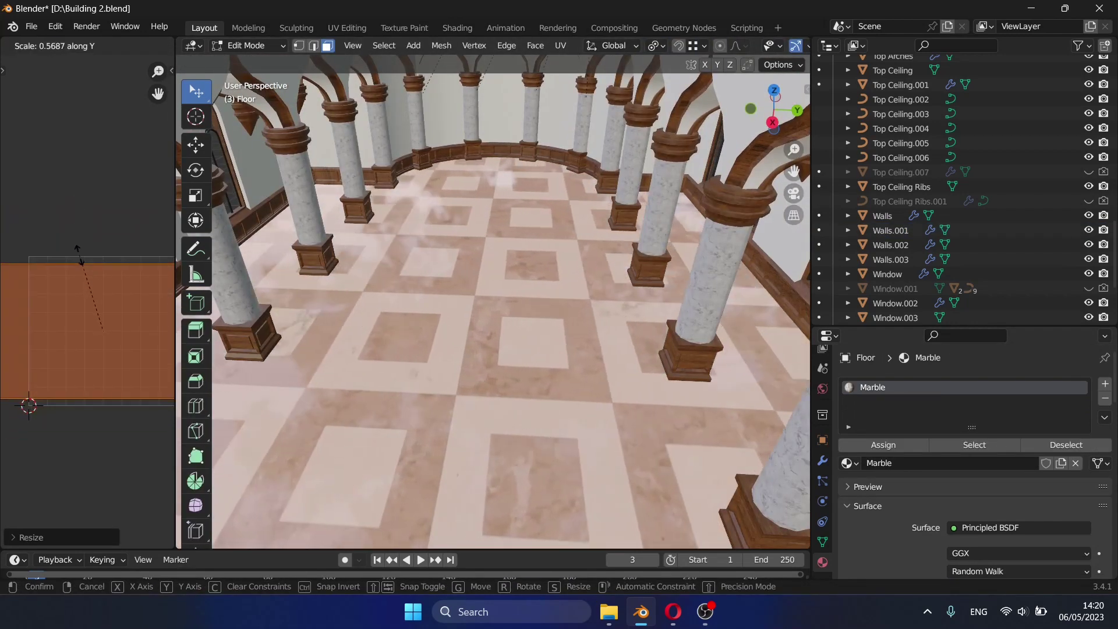
Cube-project the floor UVs and scale them up for smaller, denser Tiles079 tiles.
key(u)
click(291, 244)
key(s)
click(44, 119)
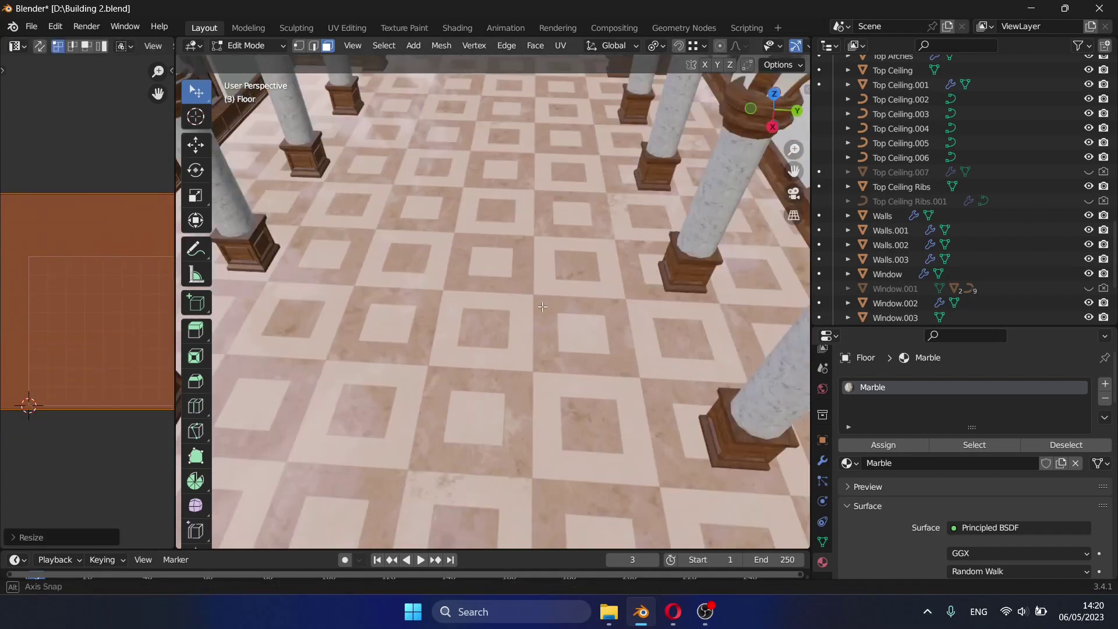
middle_drag(466, 292, 478, 221)
key(s)
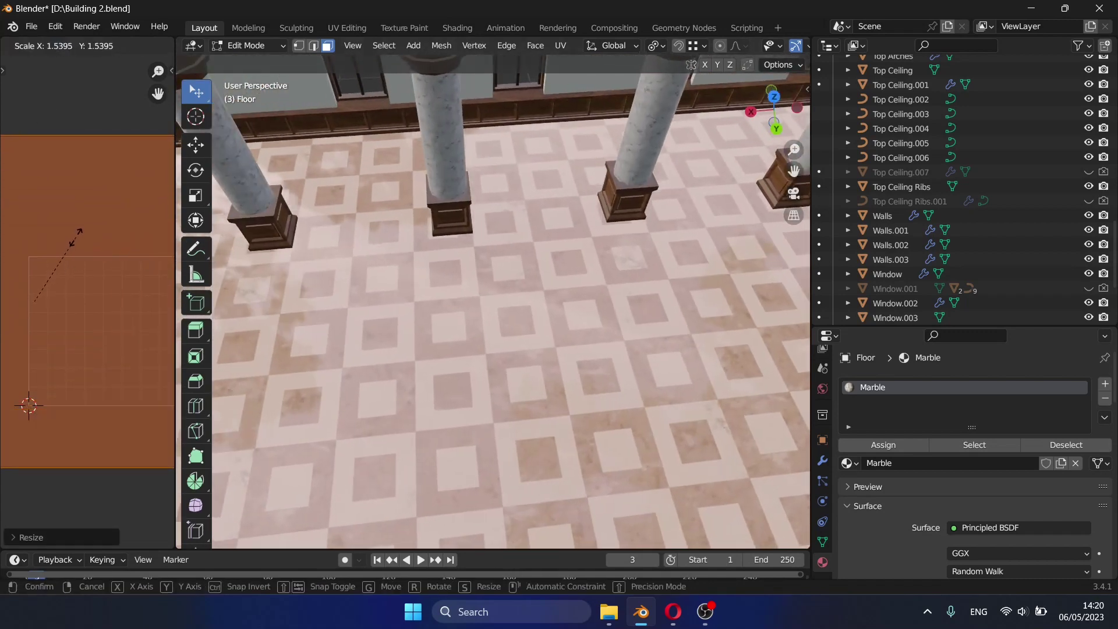
click(76, 233)
key(shift+grave)
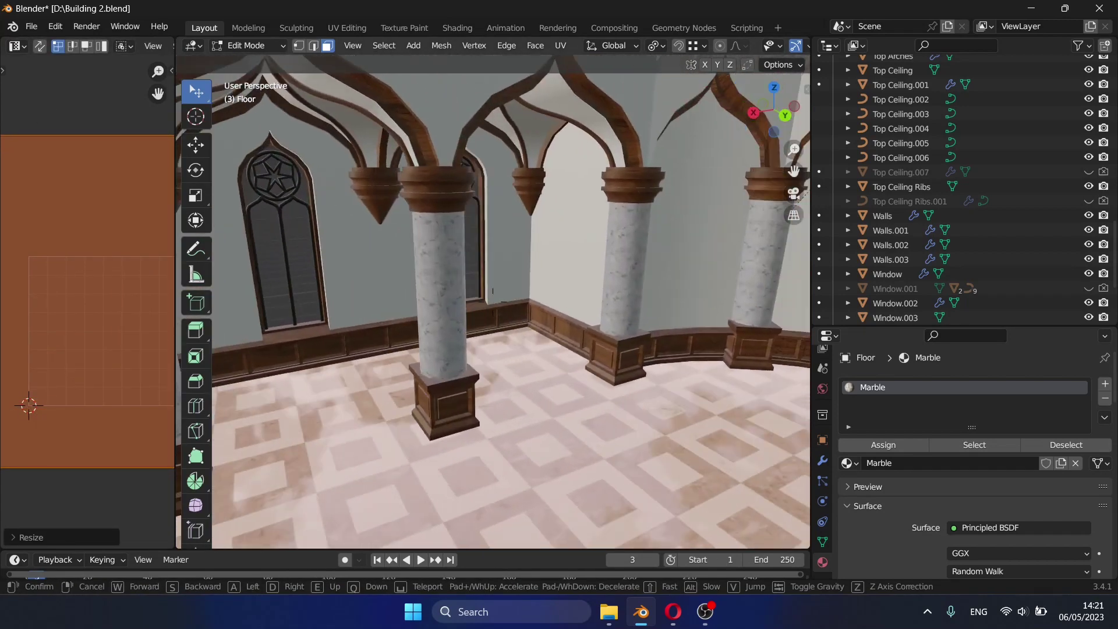
Finish the walk at the rose window wall and save the project.
key(s)
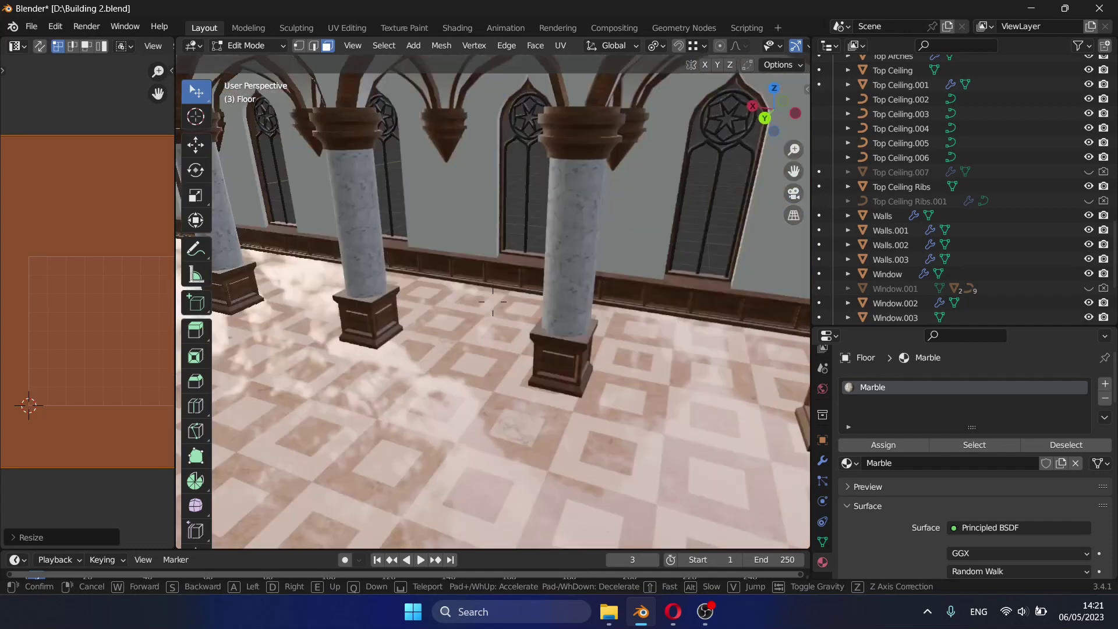
click(491, 322)
key(Tab)
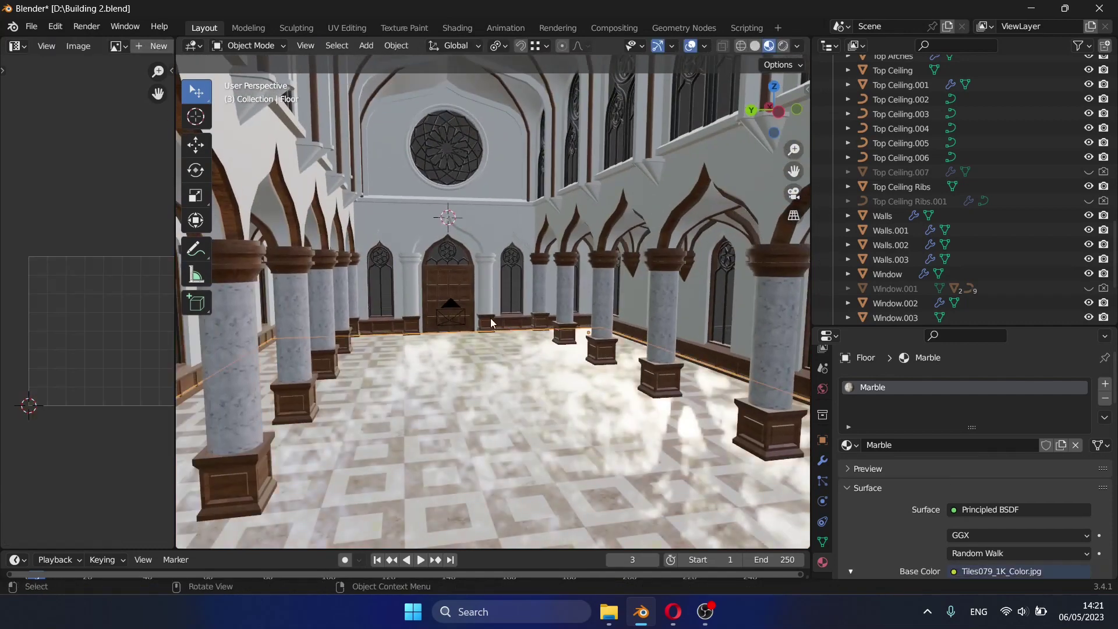
key(ctrl+s)
Give the Walls.003 arch the Wood material.
key(shift+grave)
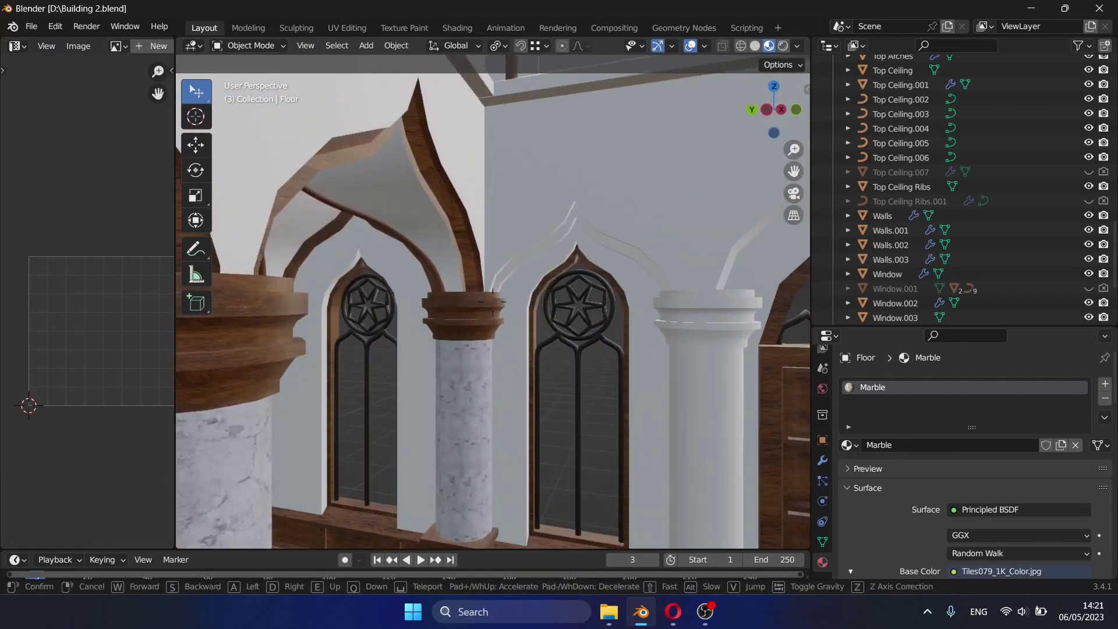
click(523, 271)
click(524, 271)
key(Tab)
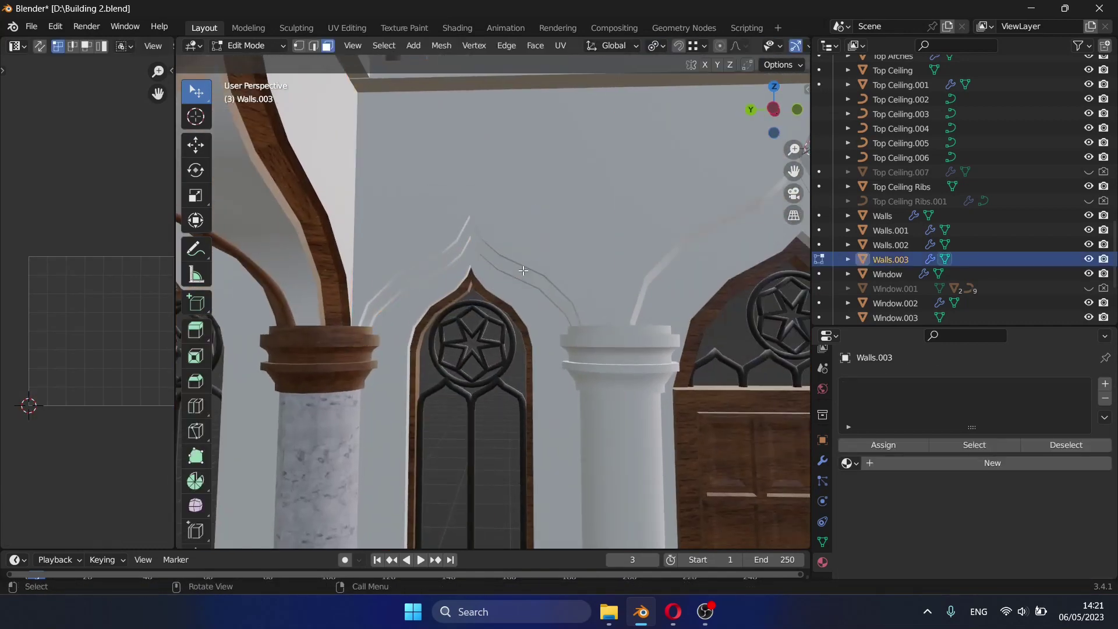
key(KP_Decimal)
click(848, 463)
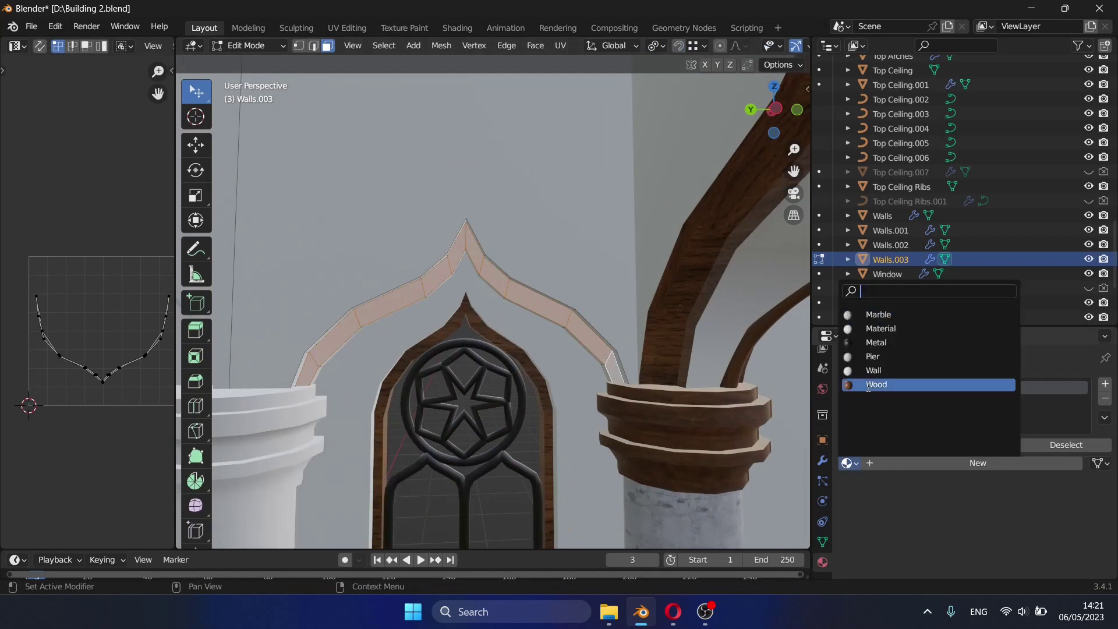
click(932, 402)
key(Tab)
Add a Wood material slot for the Walls.002 arch trim and save.
click(324, 354)
key(KP_Decimal)
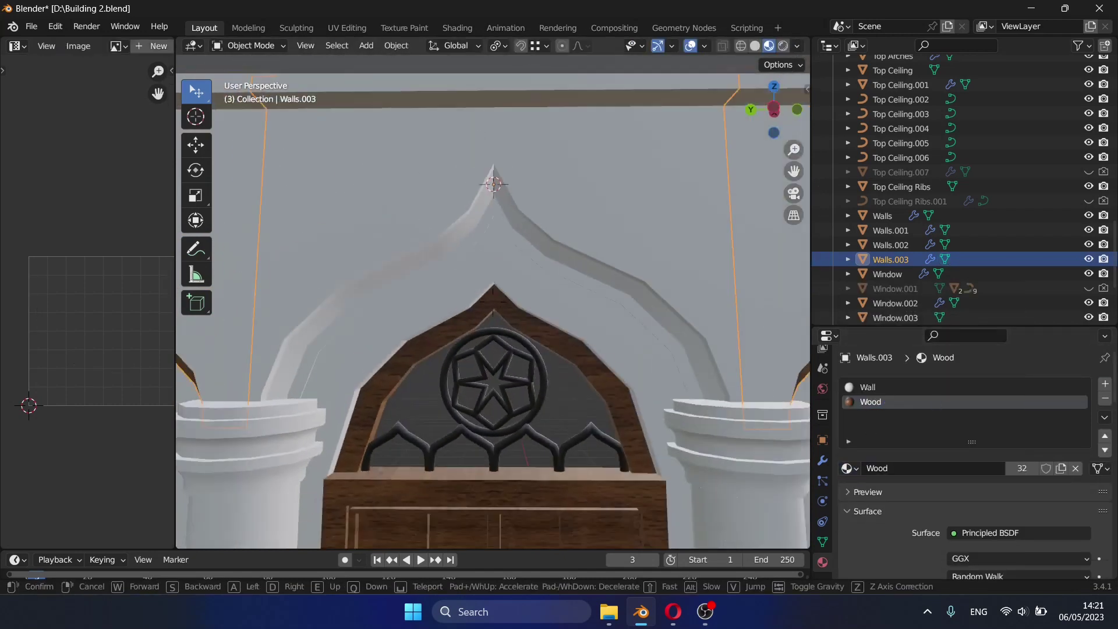
key(Tab)
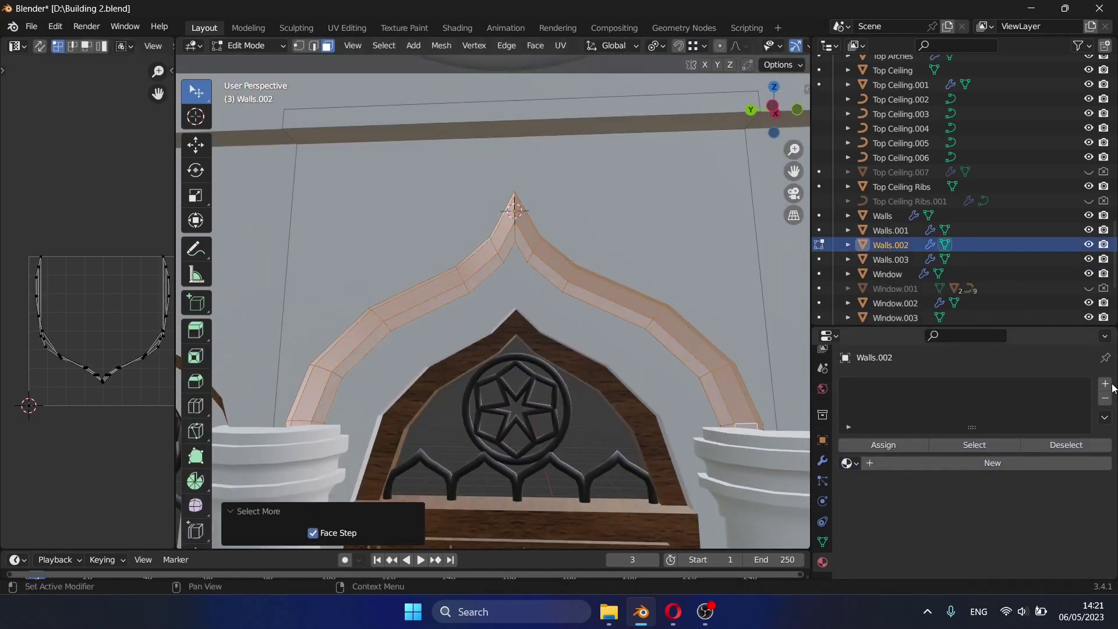
click(1105, 384)
click(847, 468)
click(885, 408)
key(Tab)
key(ctrl+s)
Give the Top Arches and a Side Molding the Wood material.
key(ctrl+KP_1)
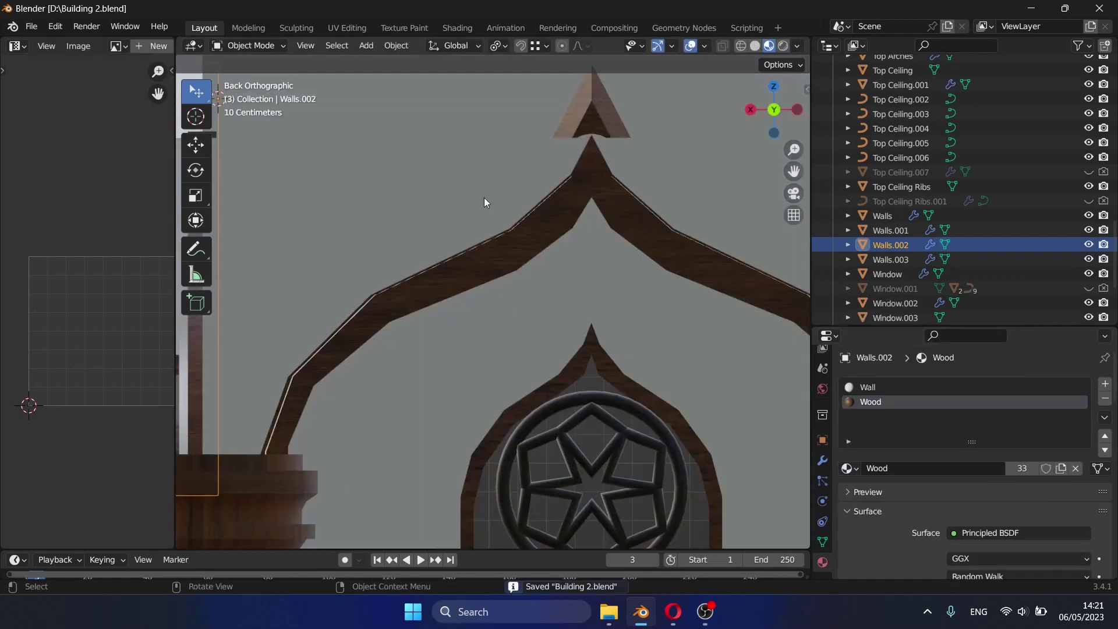
middle_drag(484, 198, 323, 292)
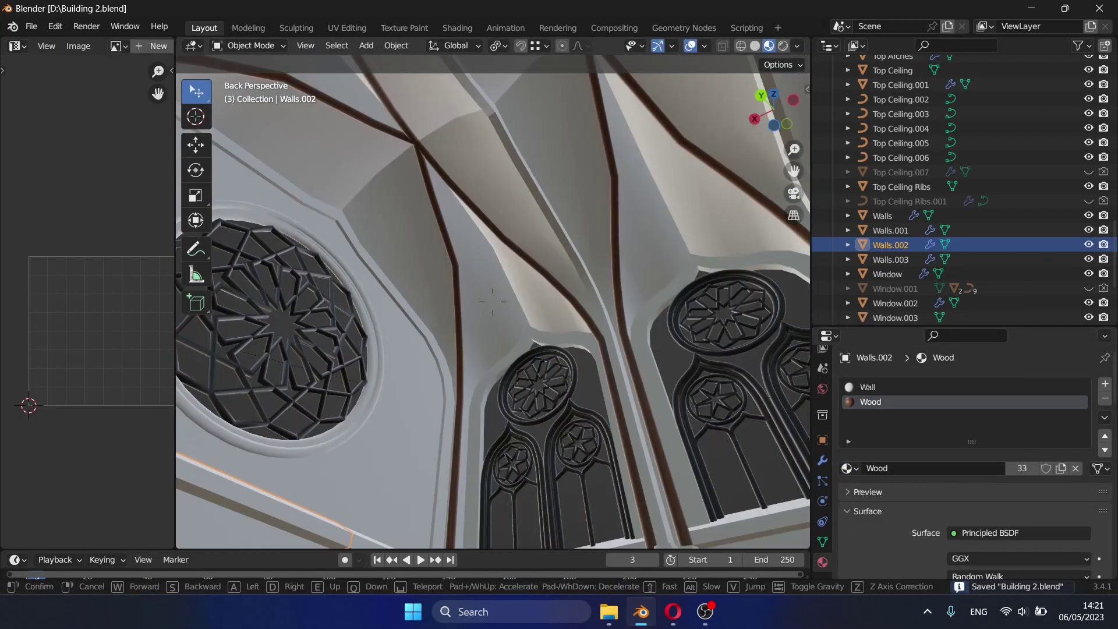
click(322, 291)
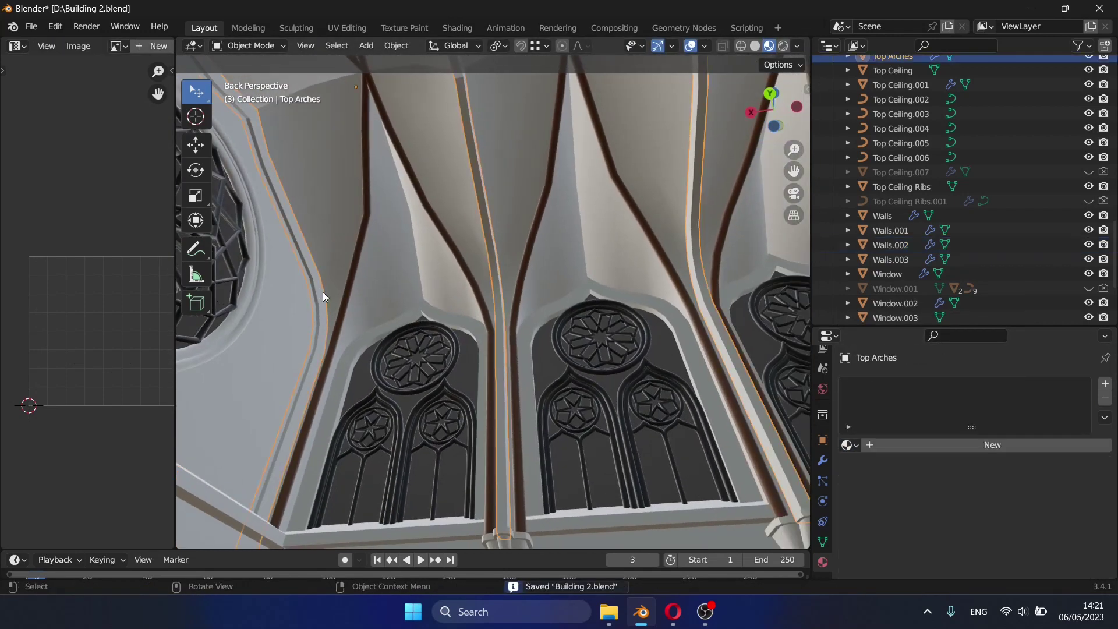
click(877, 367)
click(408, 512)
click(848, 445)
click(876, 367)
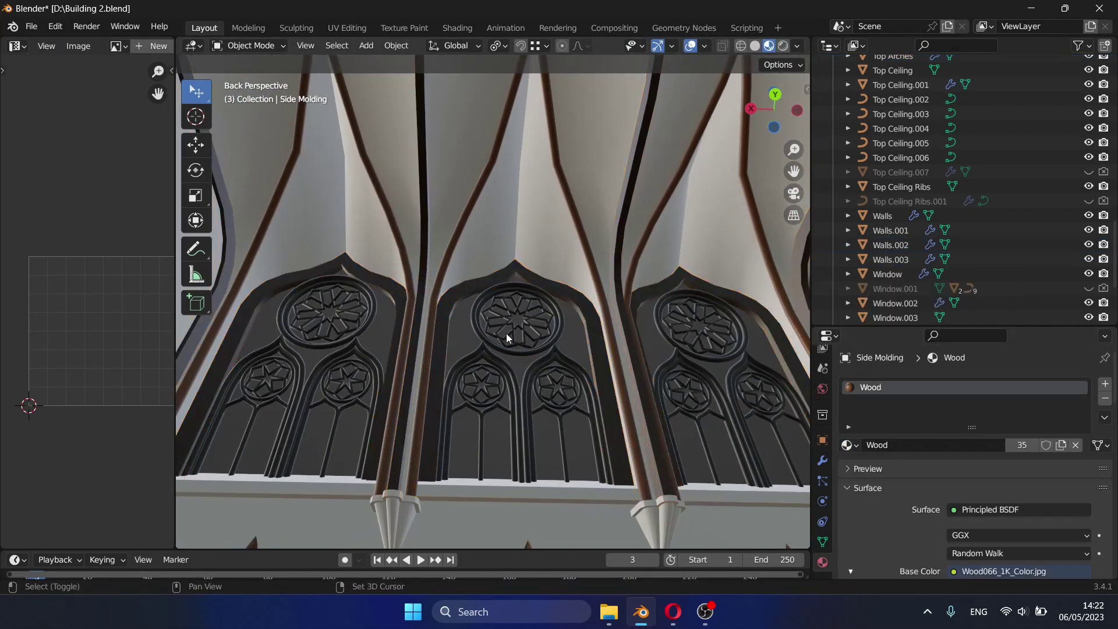
Apply the Wood material to the rose window frame.
key(shift+grave)
click(493, 301)
click(600, 279)
click(847, 445)
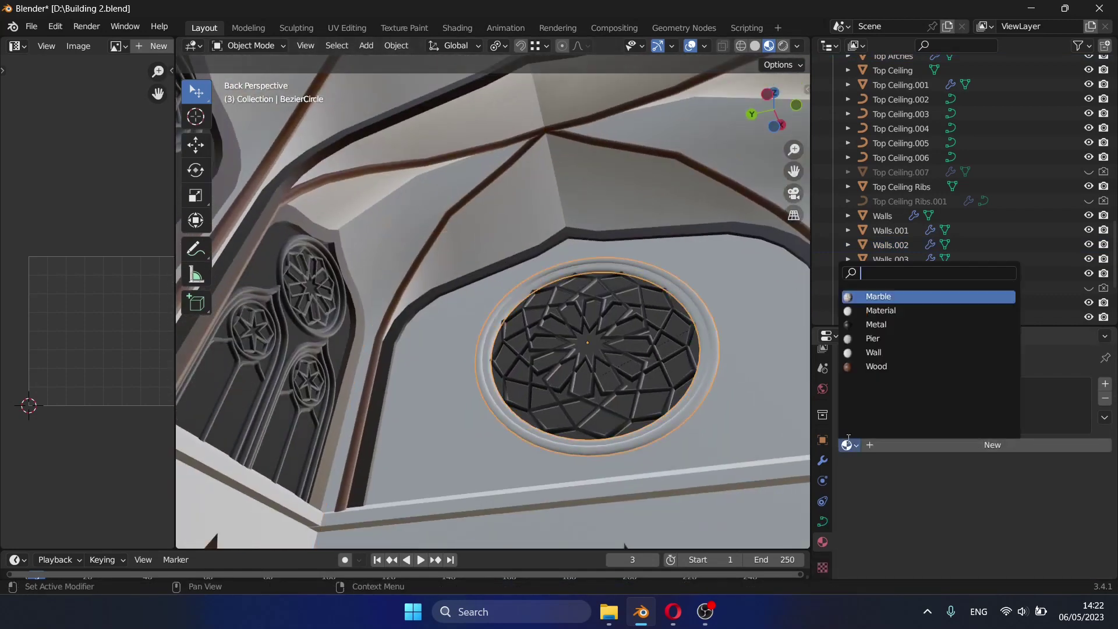
click(877, 366)
Set the side molding beside the window to the Marble material.
key(shift+grave)
key(w)
click(493, 301)
click(425, 314)
click(324, 294)
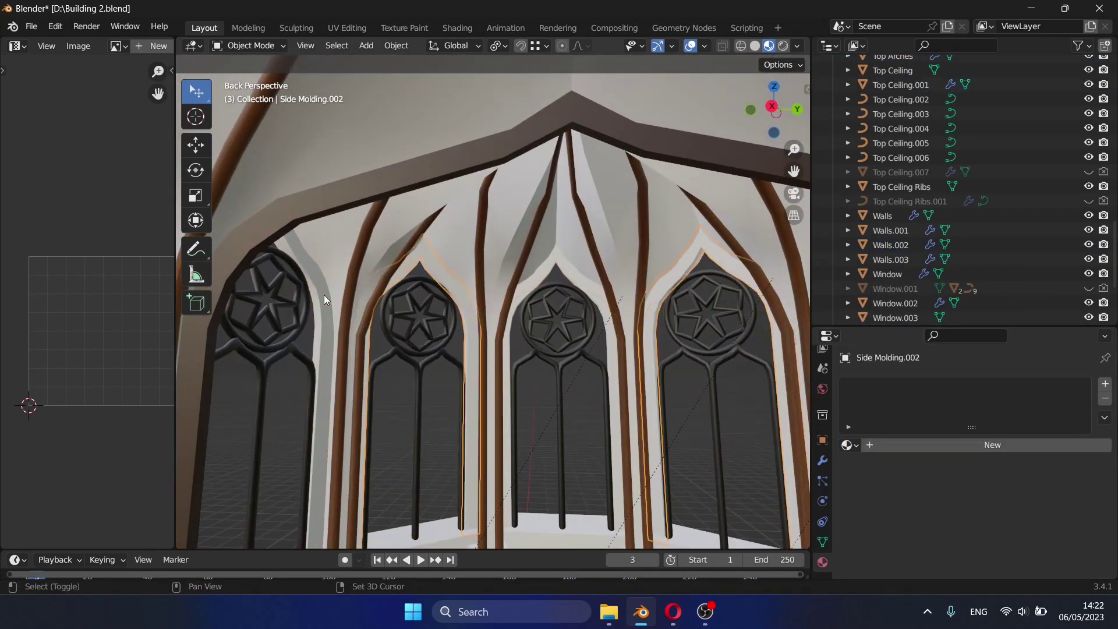
click(848, 445)
click(878, 296)
Switch Side Molding.001's material to Wood.
click(308, 373)
click(847, 445)
click(878, 296)
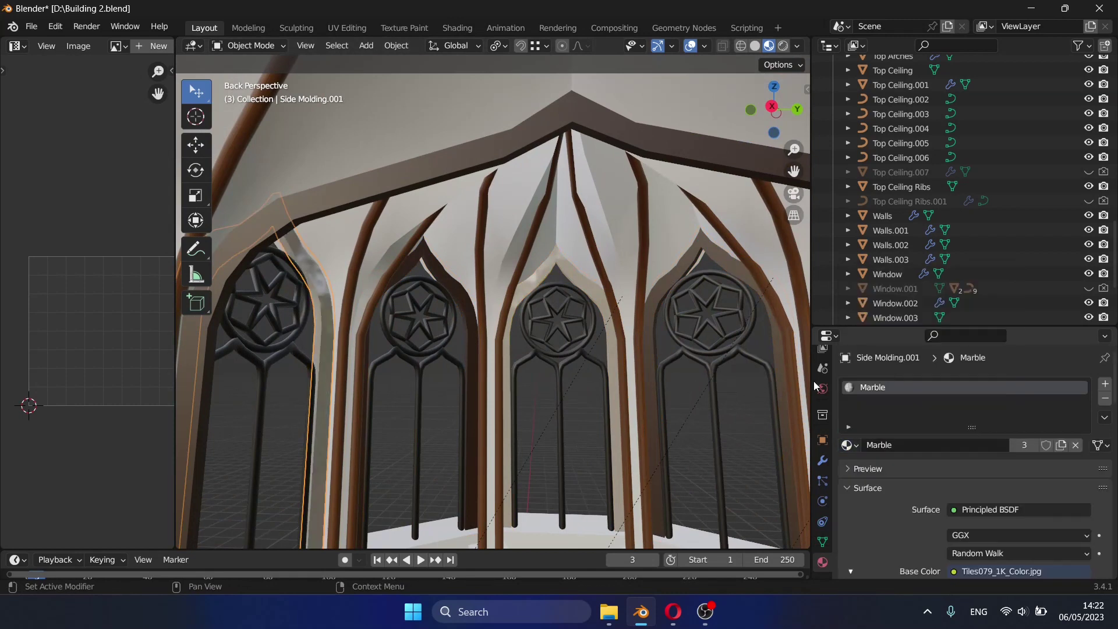
click(848, 463)
click(877, 385)
Re-map the next side molding's wood texture with Cube Projection.
click(402, 267)
key(Tab)
key(u)
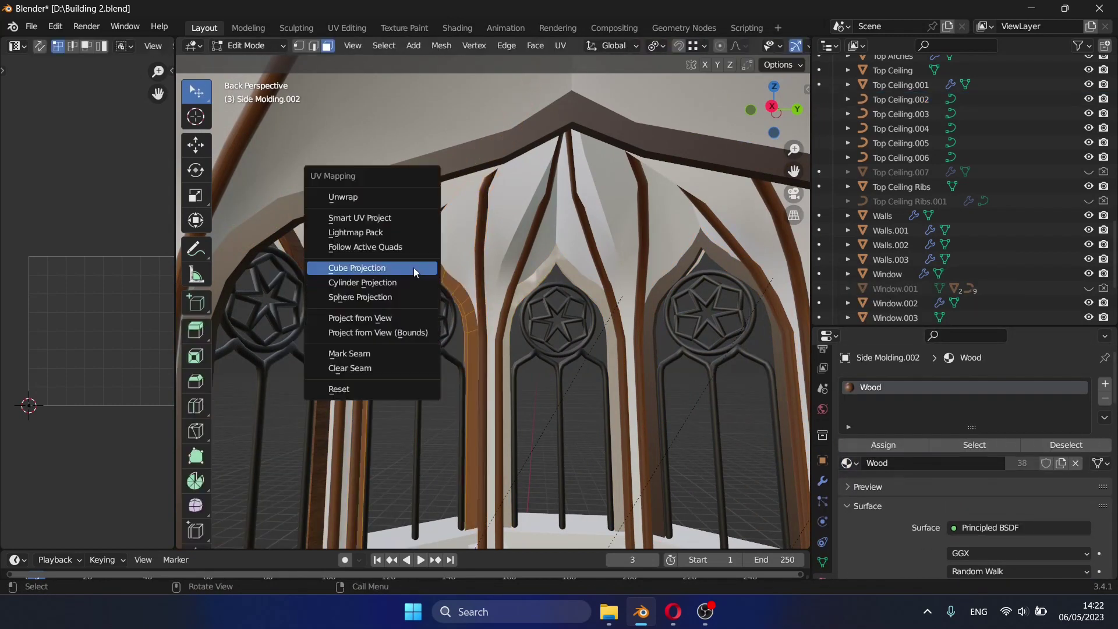
click(618, 408)
key(Tab)
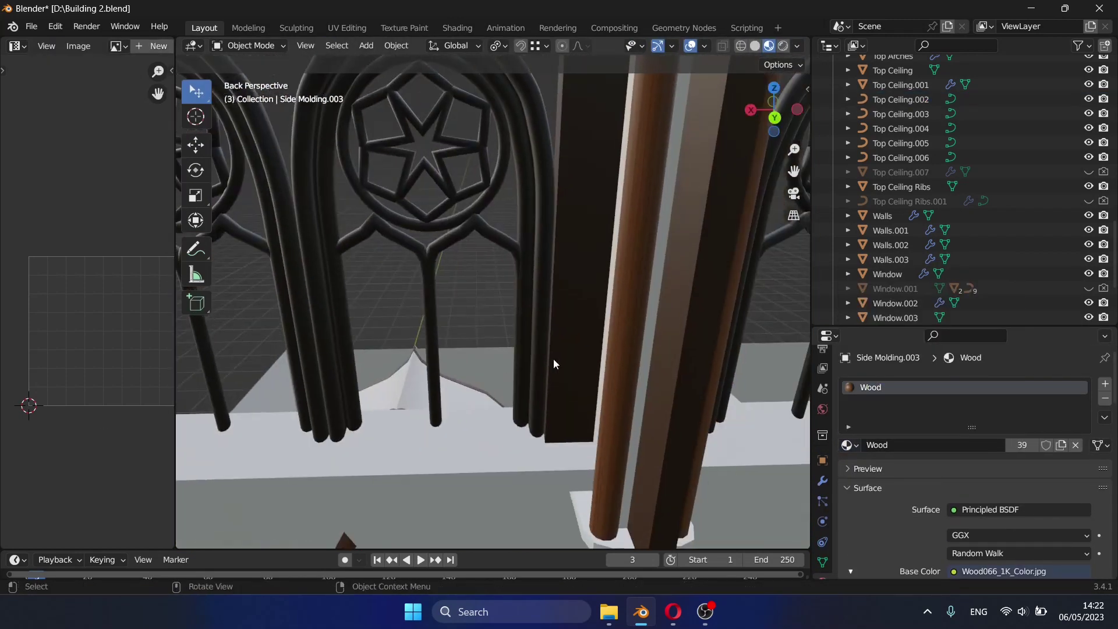
Cube-project another side molding, then fly to the next wall for editing.
click(569, 363)
key(Tab)
key(u)
click(569, 363)
click(693, 397)
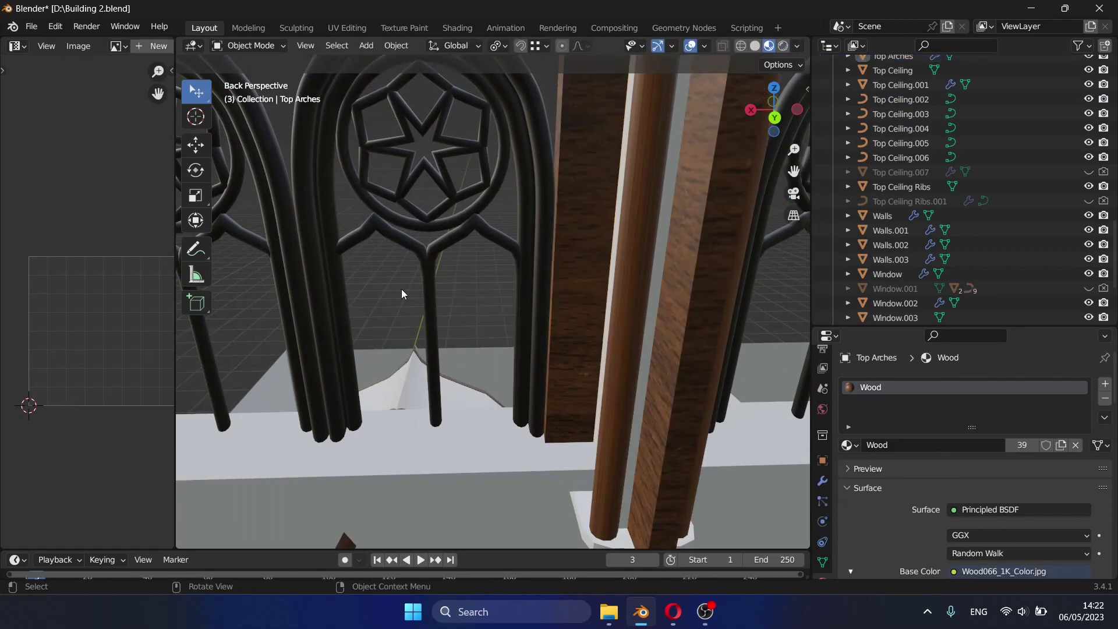
key(shift+grave)
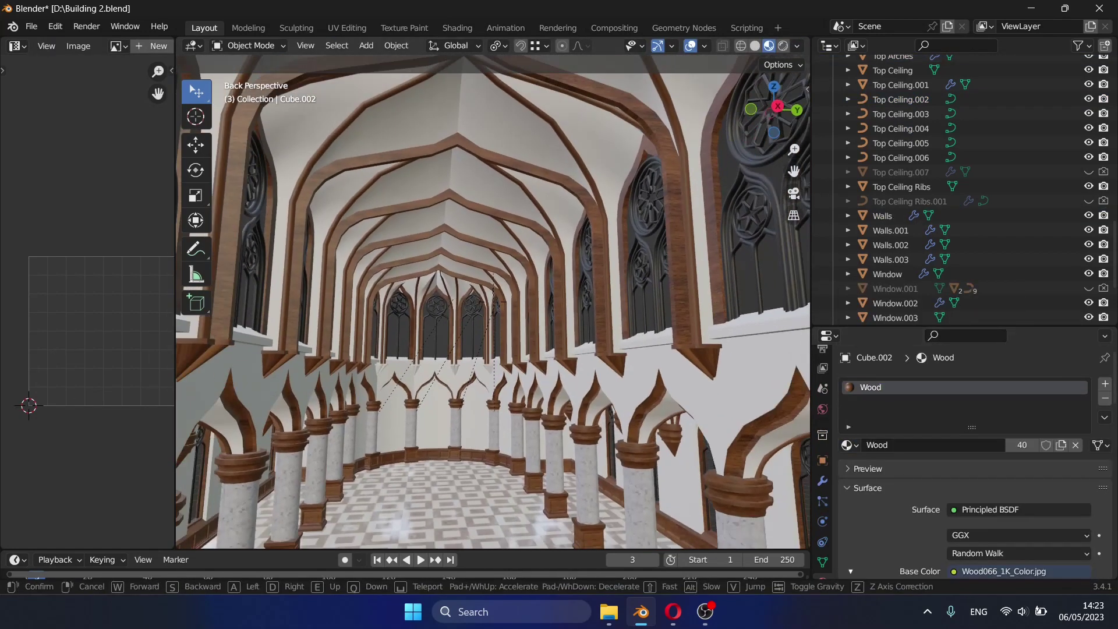
click(495, 321)
click(496, 321)
key(Tab)
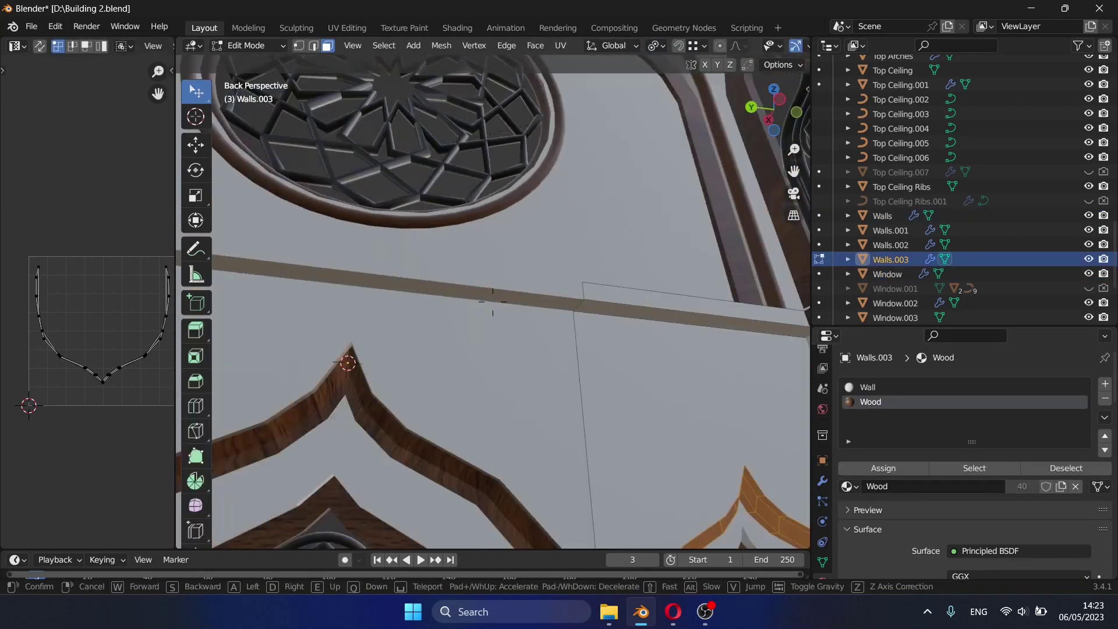
Select the wall ledge strip faces and save the file.
click(493, 301)
click(606, 321)
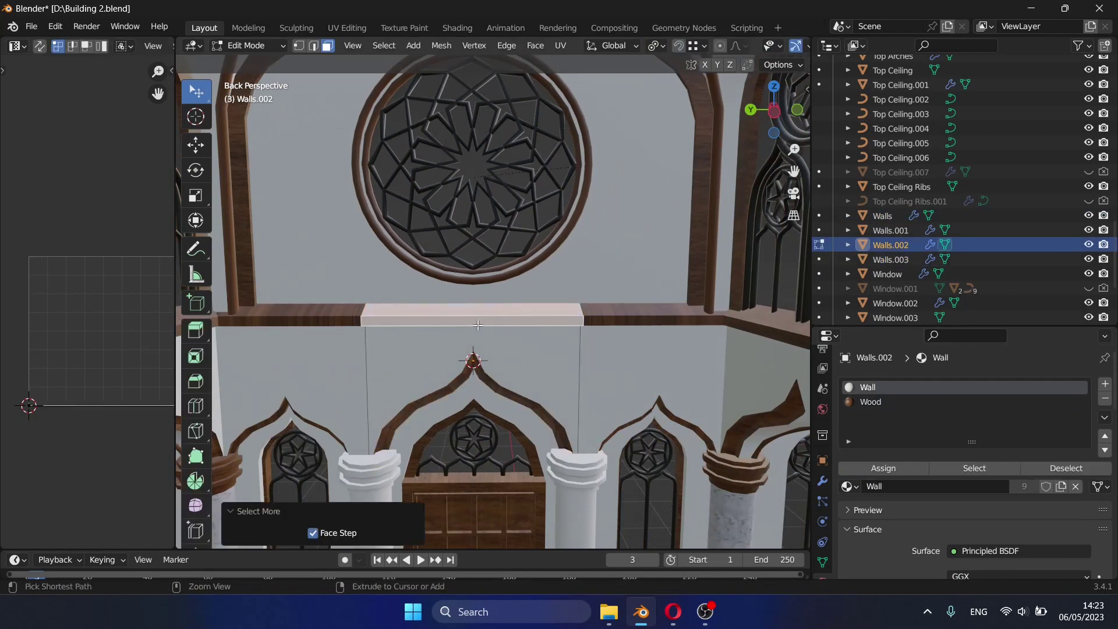
key(u)
click(472, 322)
click(628, 318)
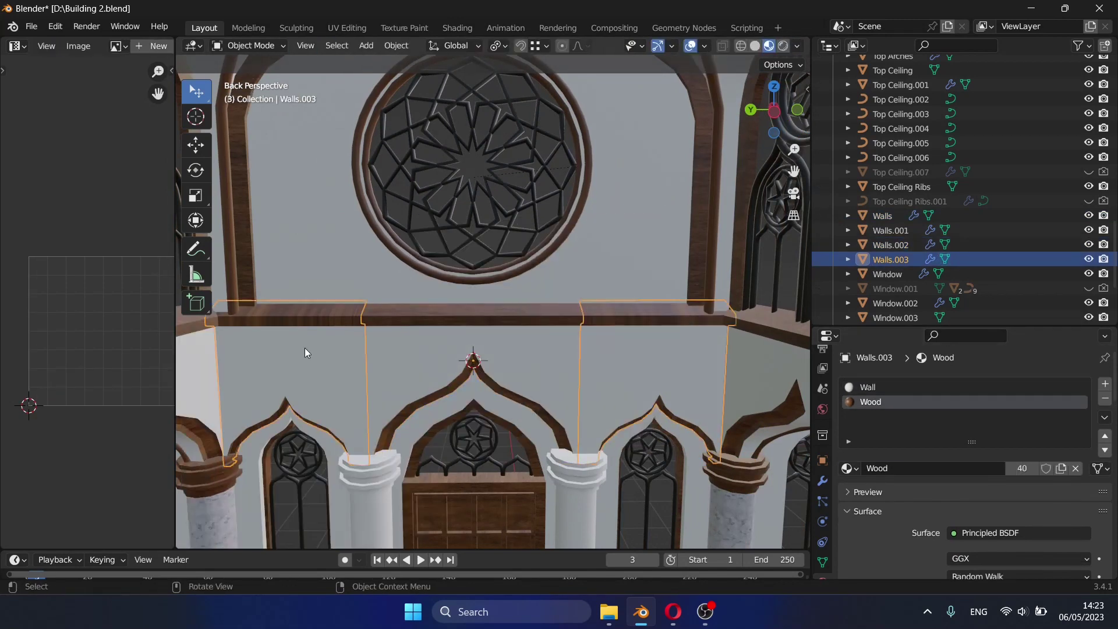
key(ctrl+s)
Select the hidden ledge face on another wall using wireframe view.
click(540, 332)
key(shift+grave)
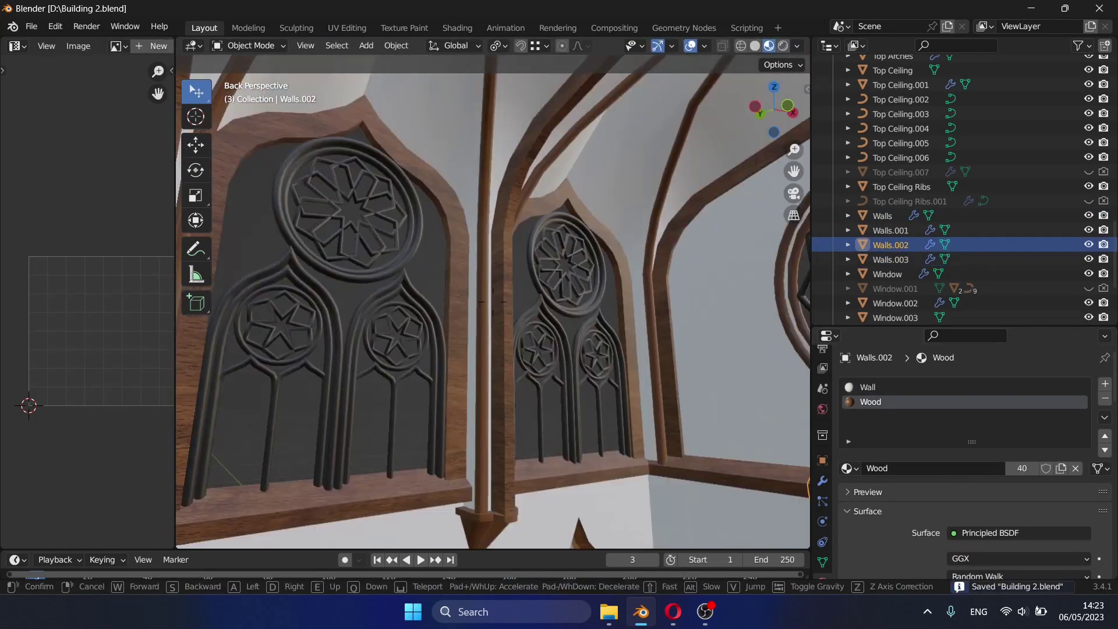
key(s)
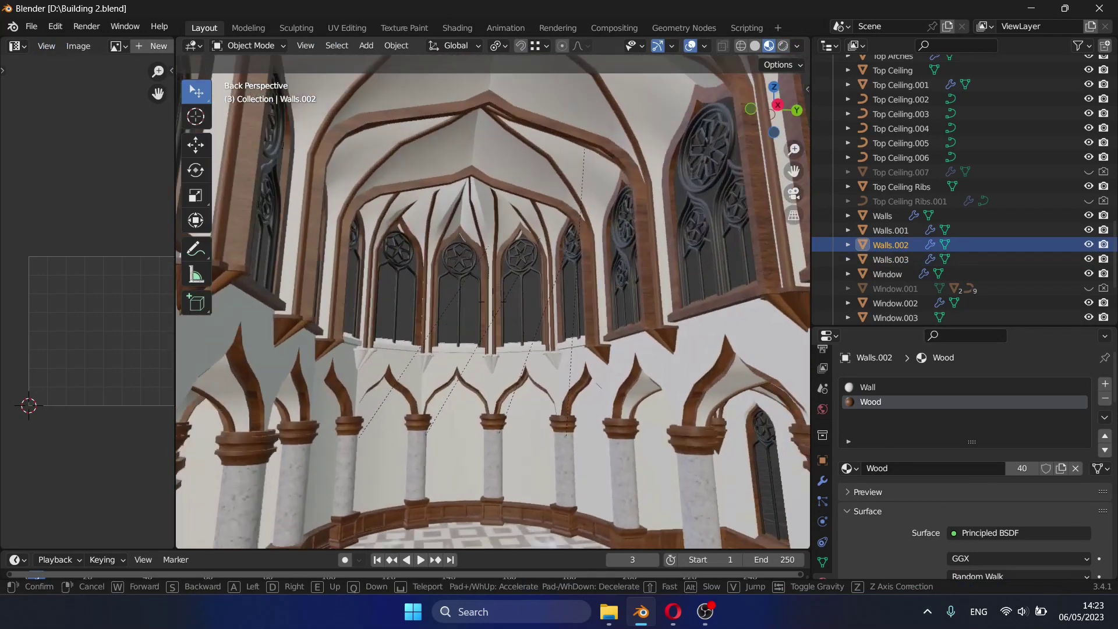
click(492, 301)
key(Tab)
key(z)
click(497, 370)
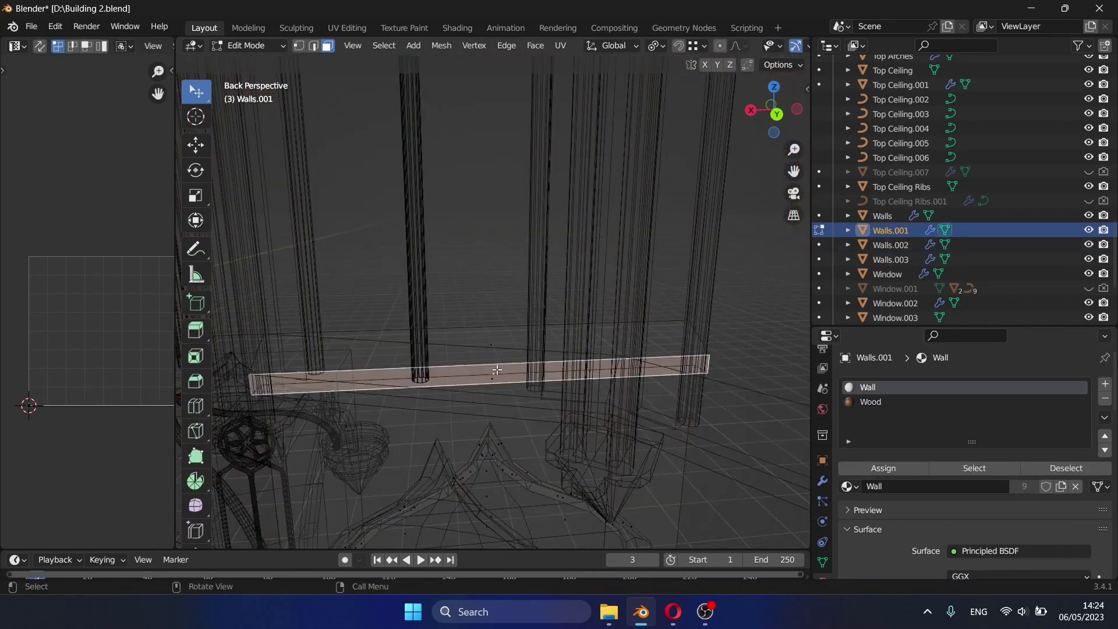
key(Tab)
key(Tab)
key(Tab)
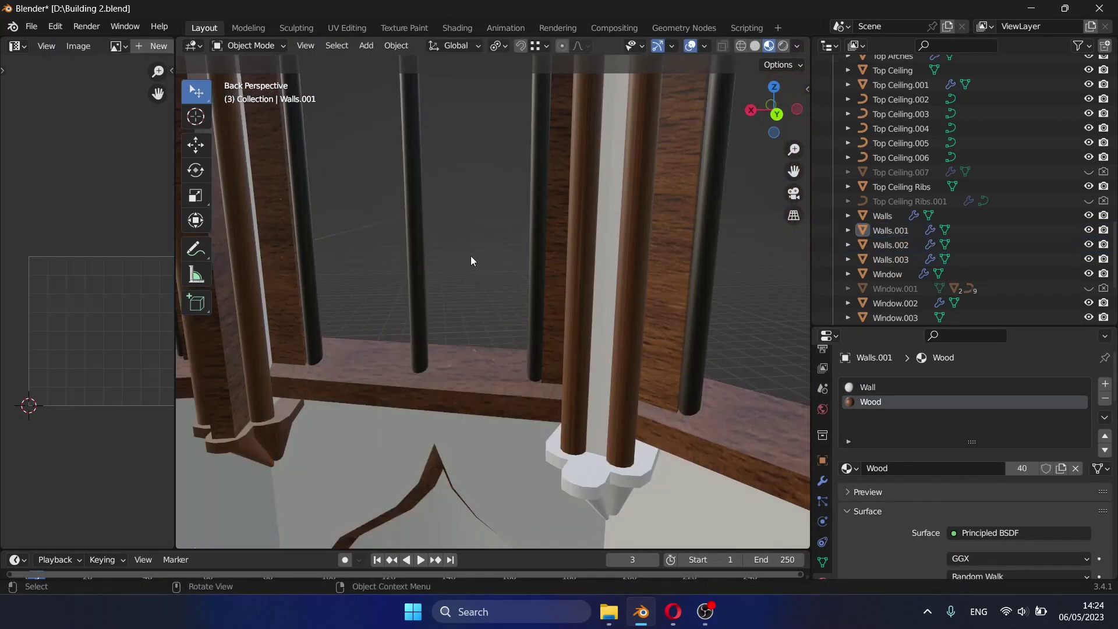
Give the first pendant cone under the window shafts the Wood material.
key(shift+grave)
click(492, 301)
click(590, 346)
click(847, 468)
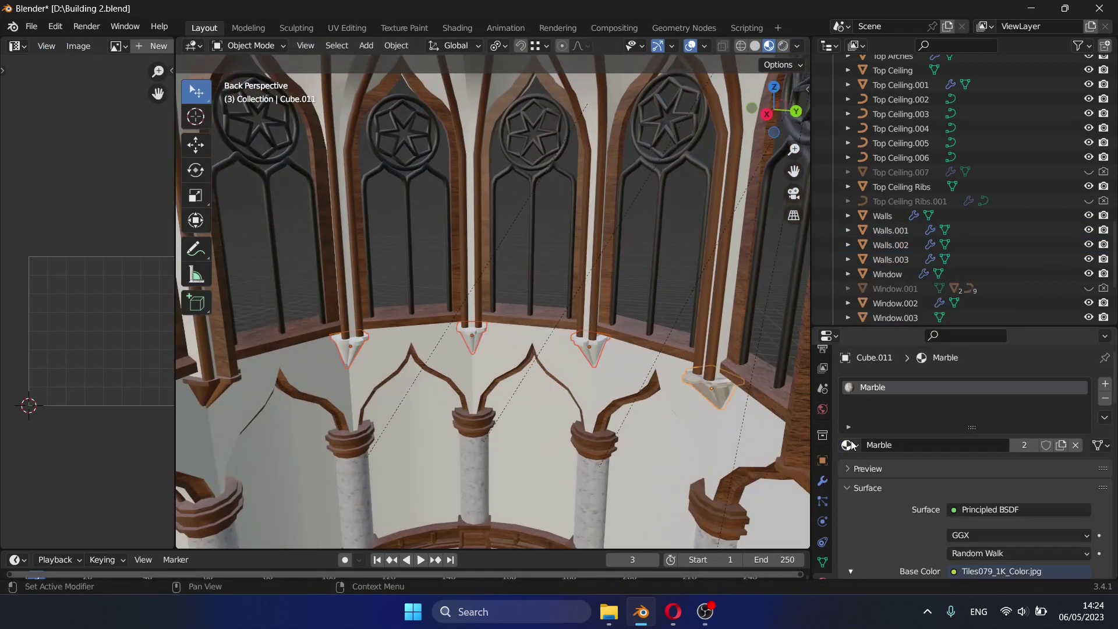
Cube-project the other pendant cones, including Cube.011, and save the file.
click(215, 380)
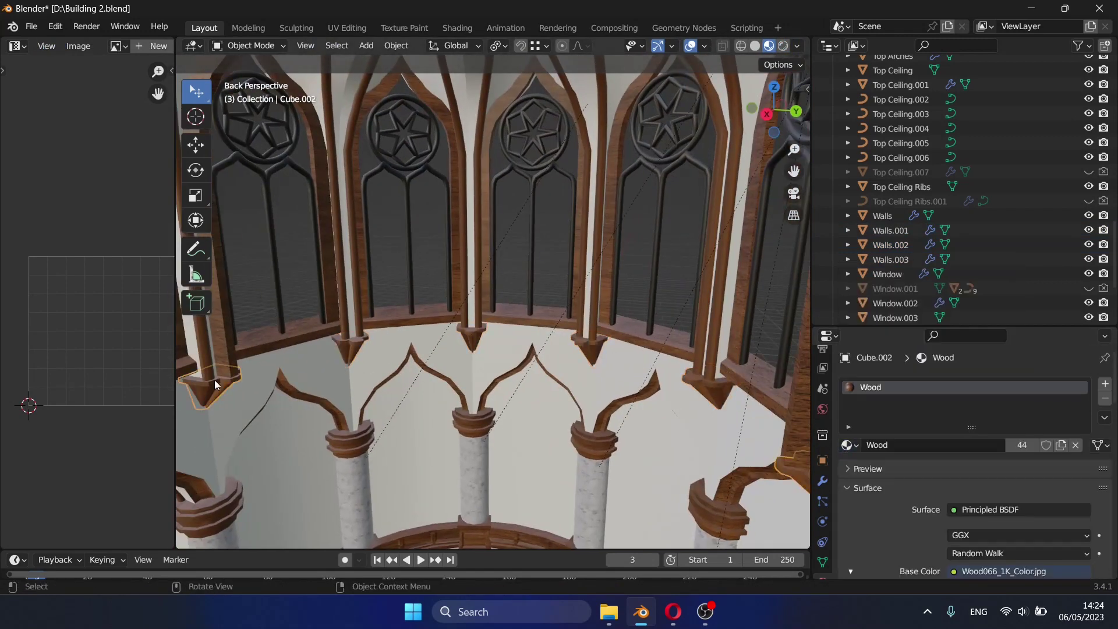
click(291, 378)
key(Tab)
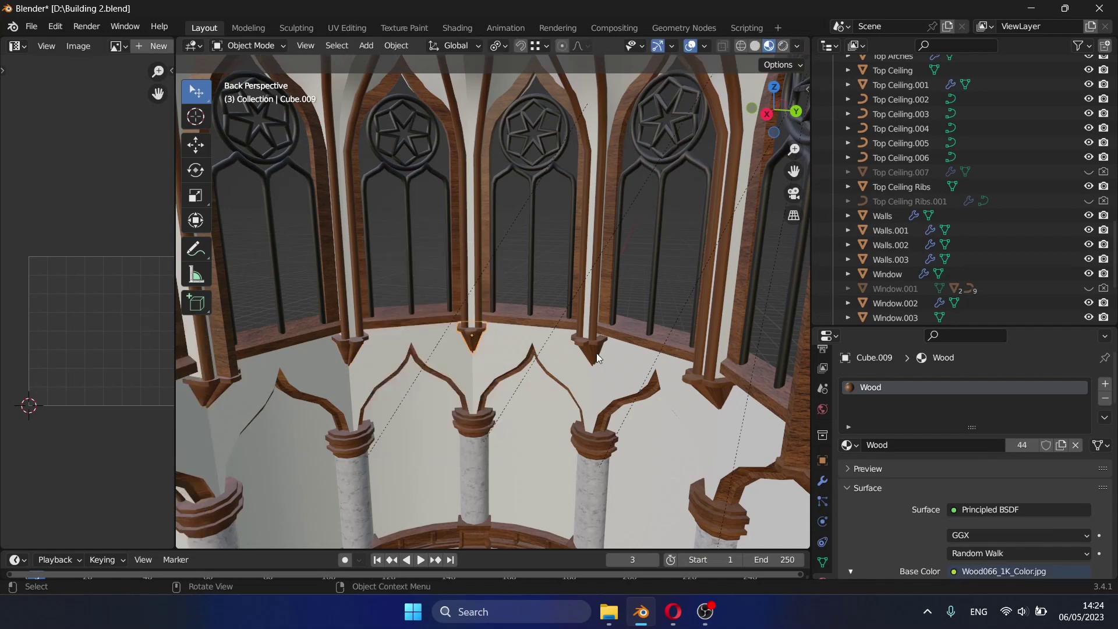
click(721, 379)
key(ctrl+s)
key(shift+grave)
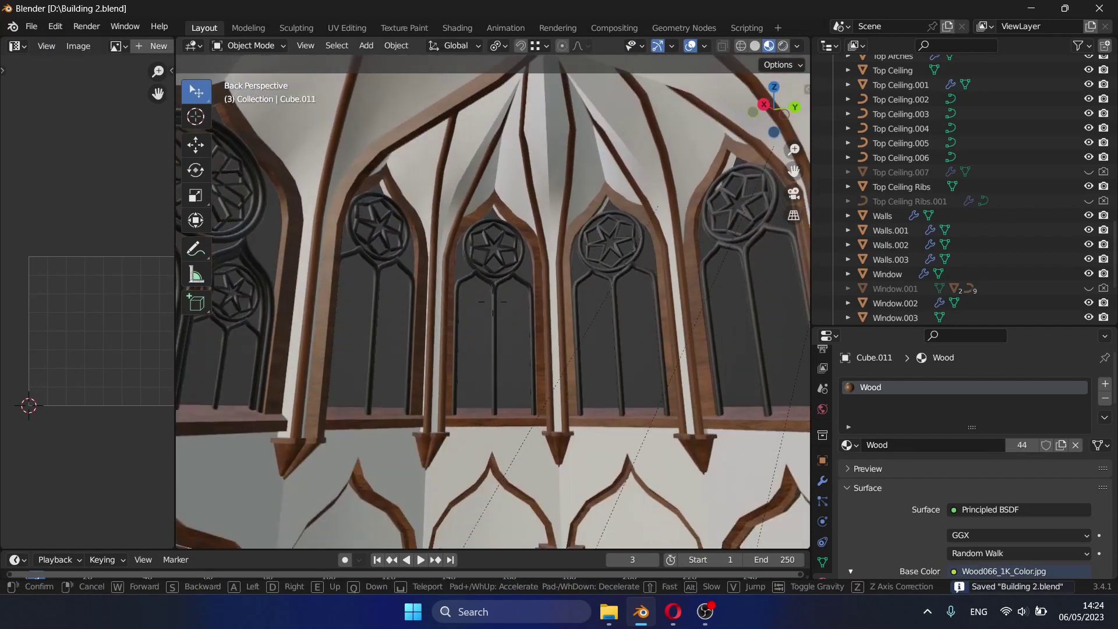
Give the left inner pier the Pier material.
key(w)
click(492, 303)
click(379, 372)
click(848, 445)
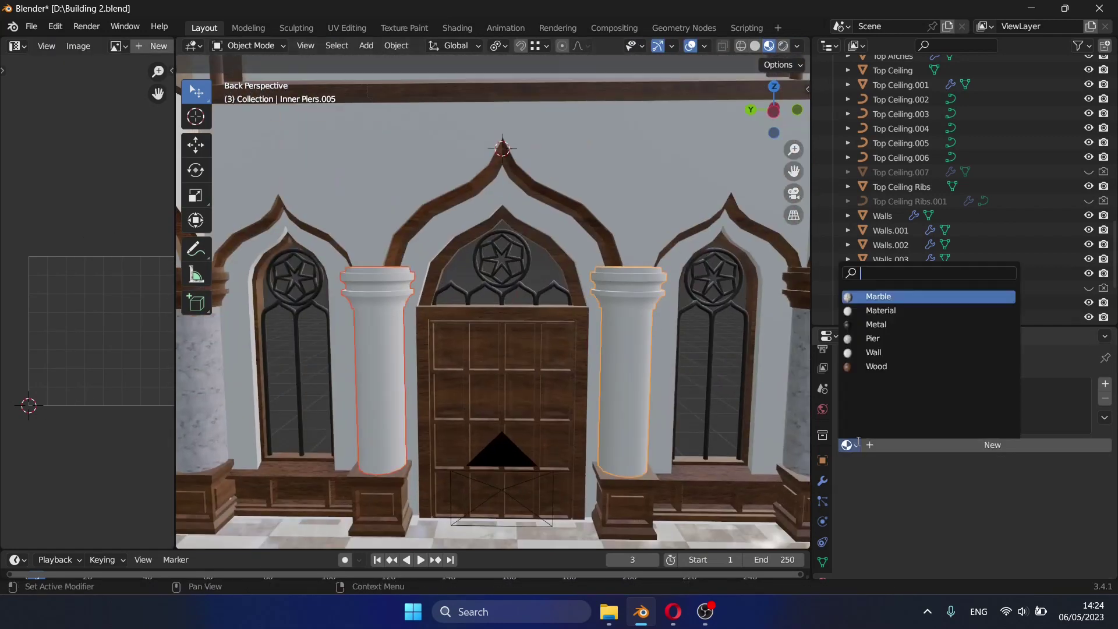
click(849, 445)
Assign the Pier material to all faces of the right inner pier.
click(885, 349)
key(Tab)
key(u)
key(Tab)
click(631, 340)
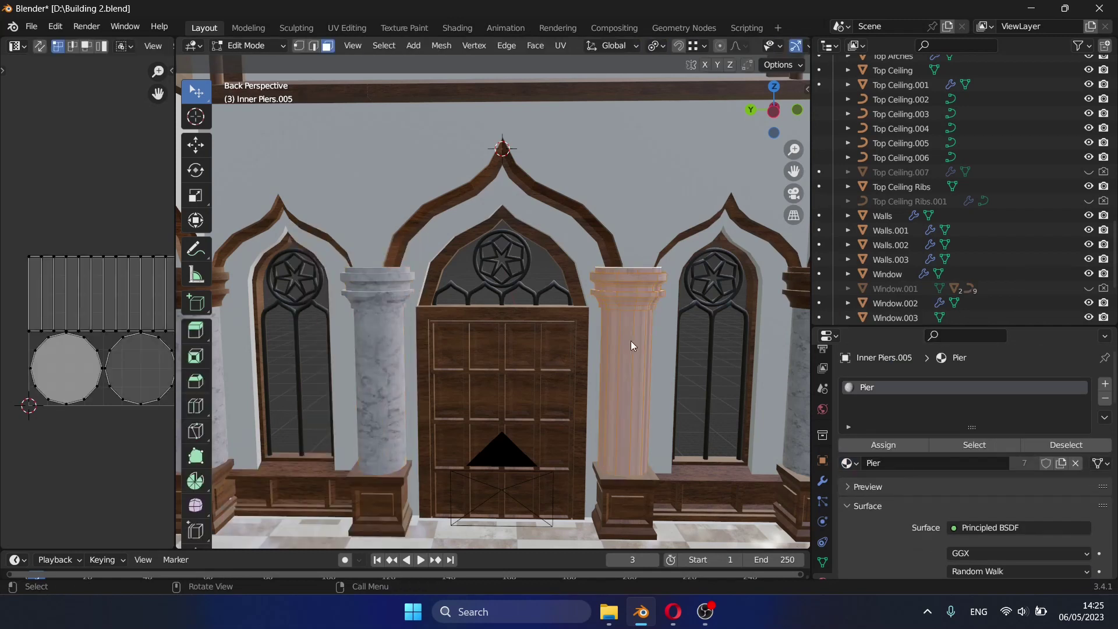
Add a Wood material slot and select the pier capital rings.
click(387, 301)
key(Tab)
ctrl+scroll(366, 361, up, 3)
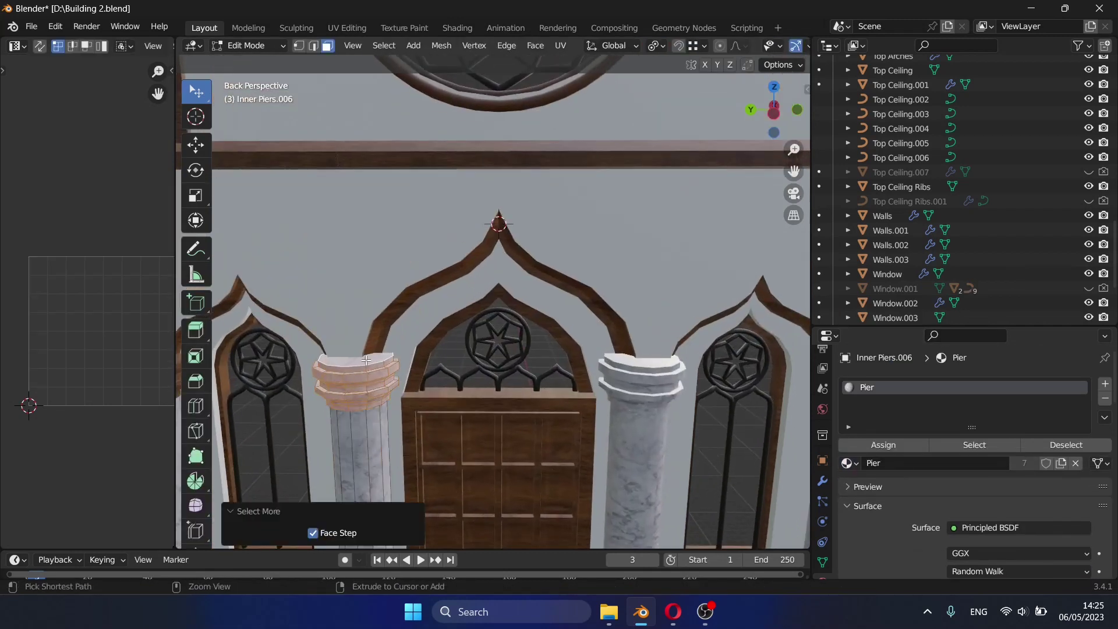
click(1105, 384)
click(862, 466)
click(651, 364)
key(ctrl+KP_Add)
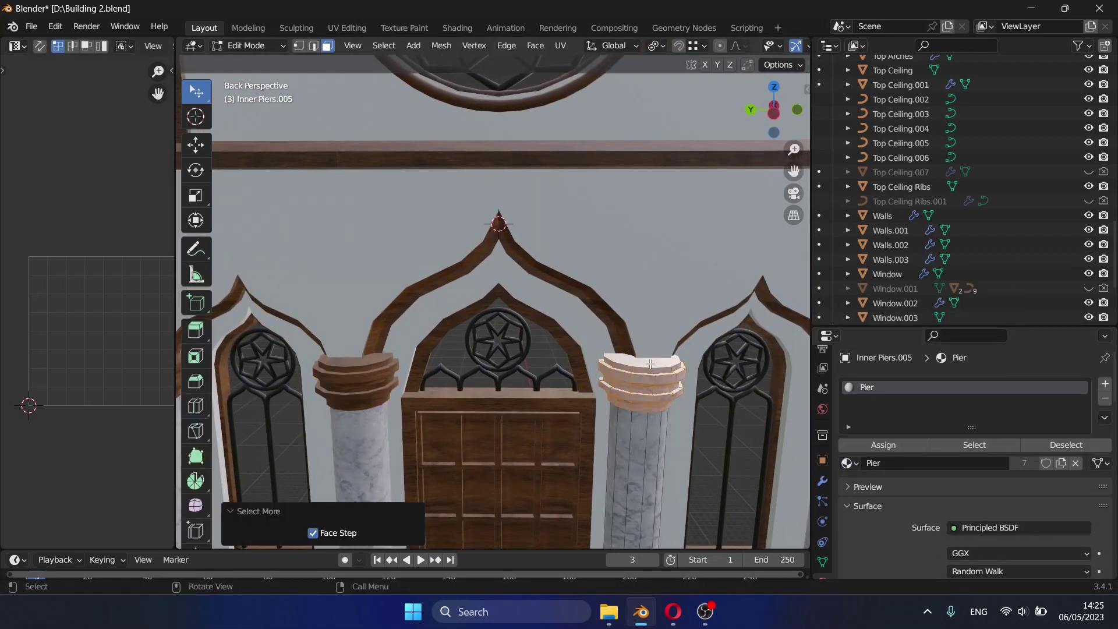
Make the capitals Wood with Cube Projection UVs and save.
click(850, 463)
key(u)
click(475, 348)
key(Tab)
key(ctrl+s)
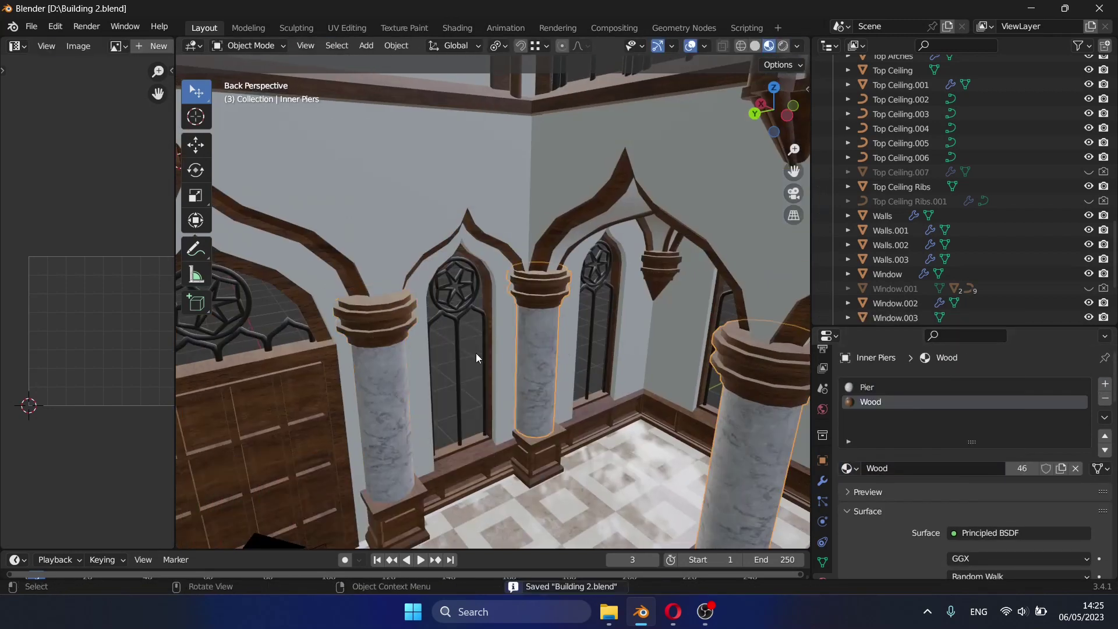
Give another inner pier a wooden capital and save the file.
middle_drag(476, 357, 538, 362)
click(537, 363)
scroll(685, 354, up, 2)
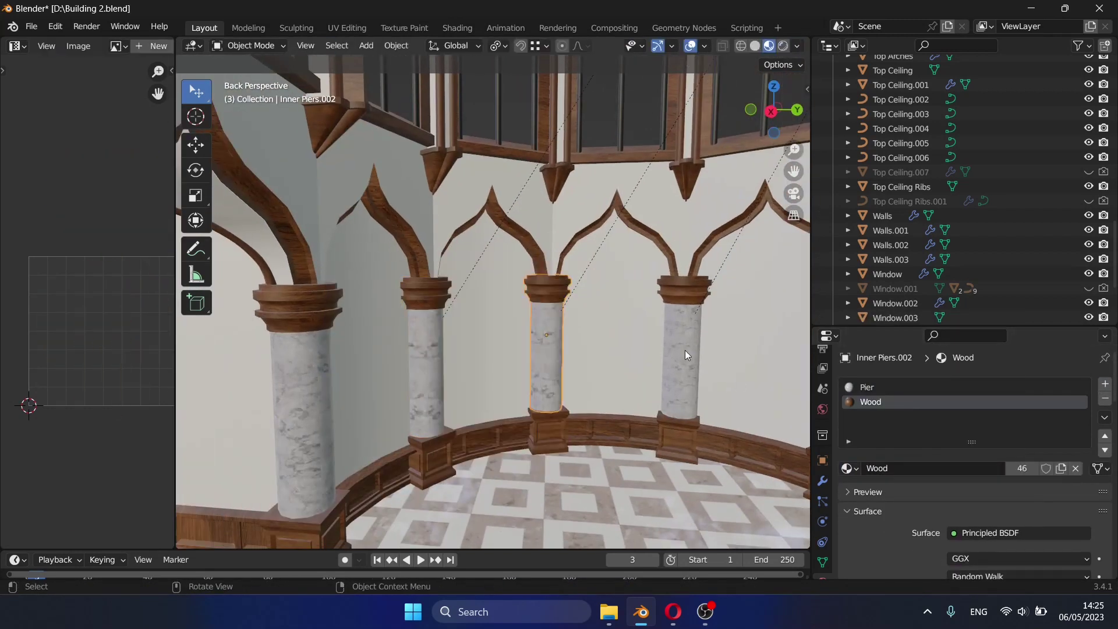
key(Tab)
key(Tab)
middle_drag(685, 354, 620, 361)
click(609, 356)
key(Tab)
scroll(619, 365, up, 2)
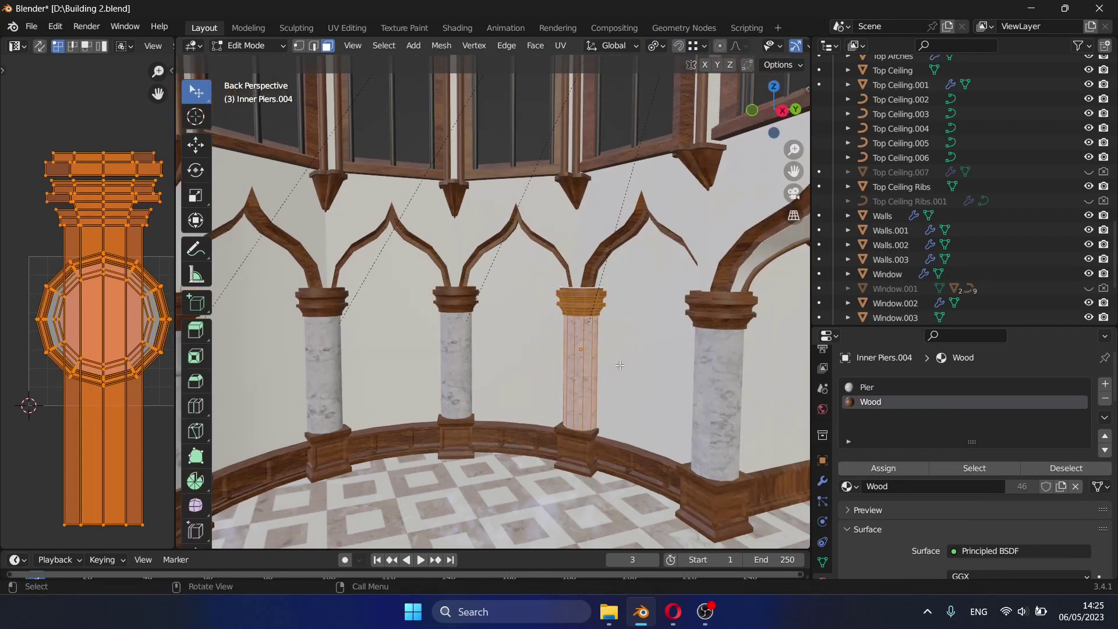
key(Tab)
click(519, 141)
key(ctrl+s)
key(shift+grave)
Raise the camera to Z 1.1728 m, set Shift Y to 0.160, and render the nave.
key(w)
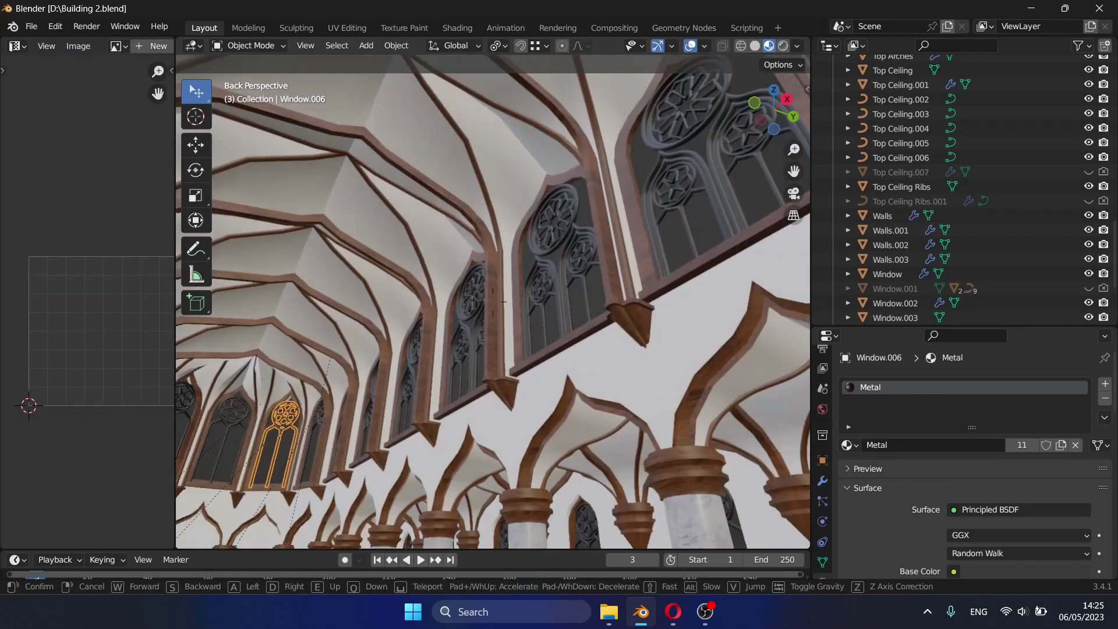
click(492, 301)
key(KP_0)
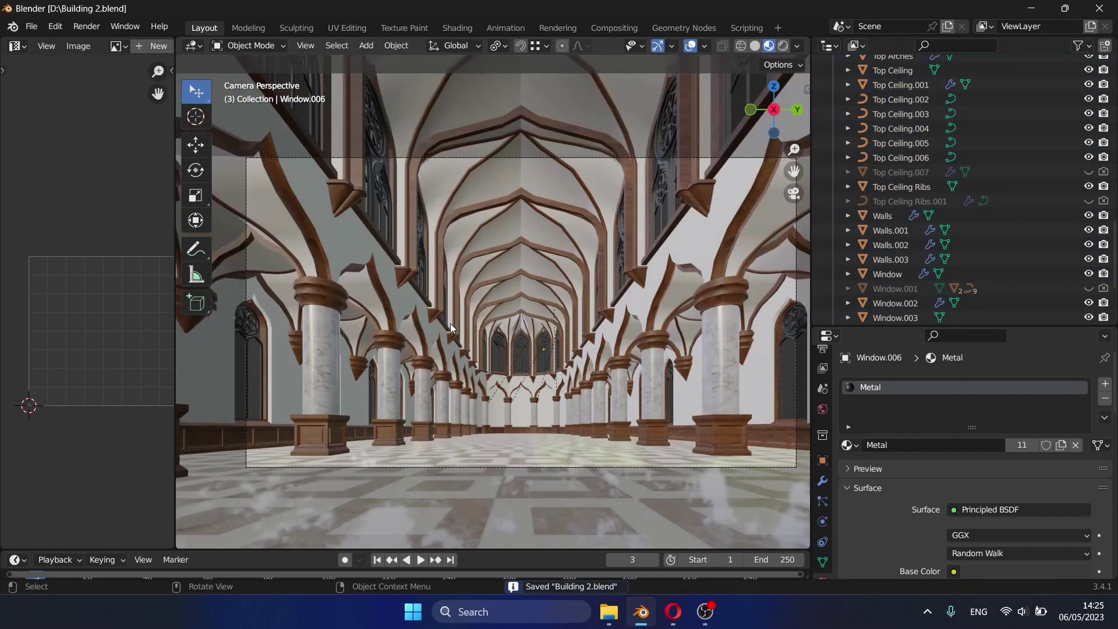
click(533, 464)
key(n)
drag(583, 149, 641, 148)
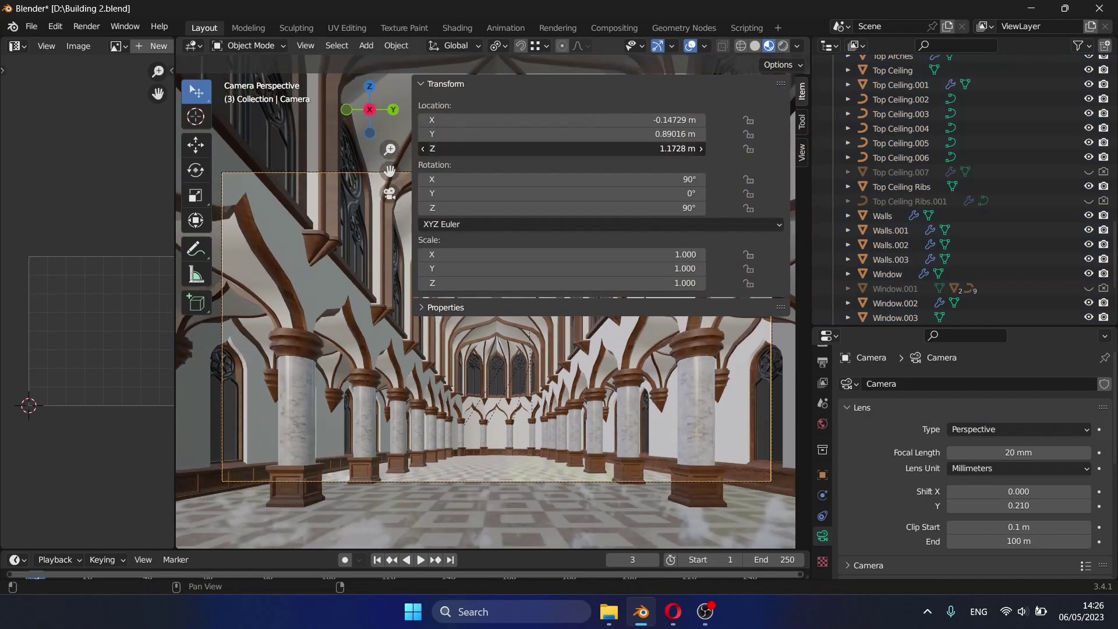
drag(415, 179, 550, 300)
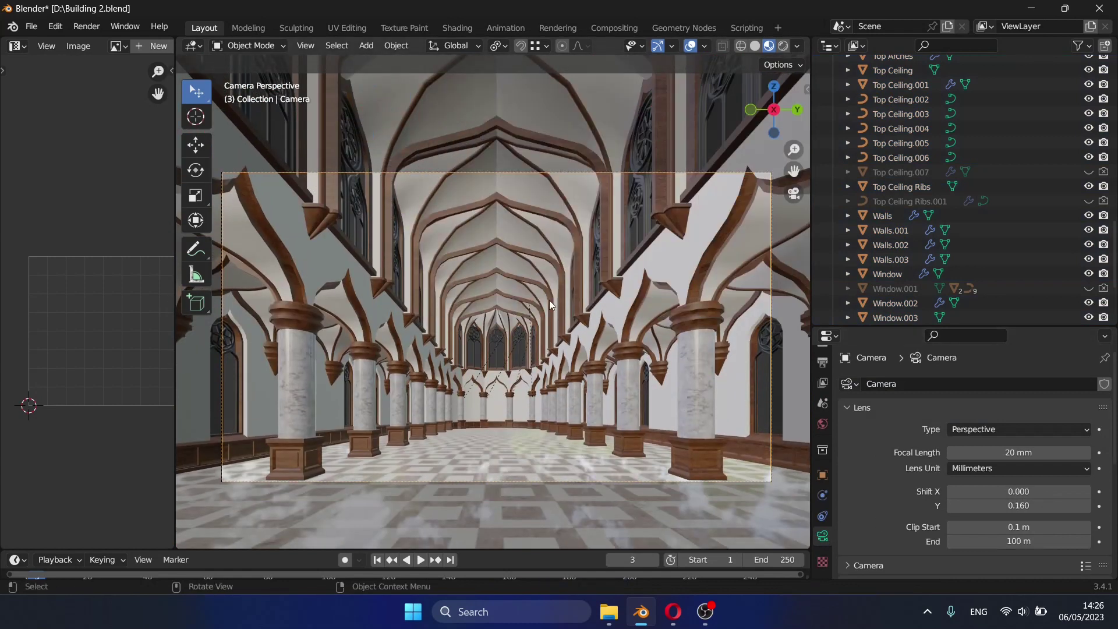
key(F12)
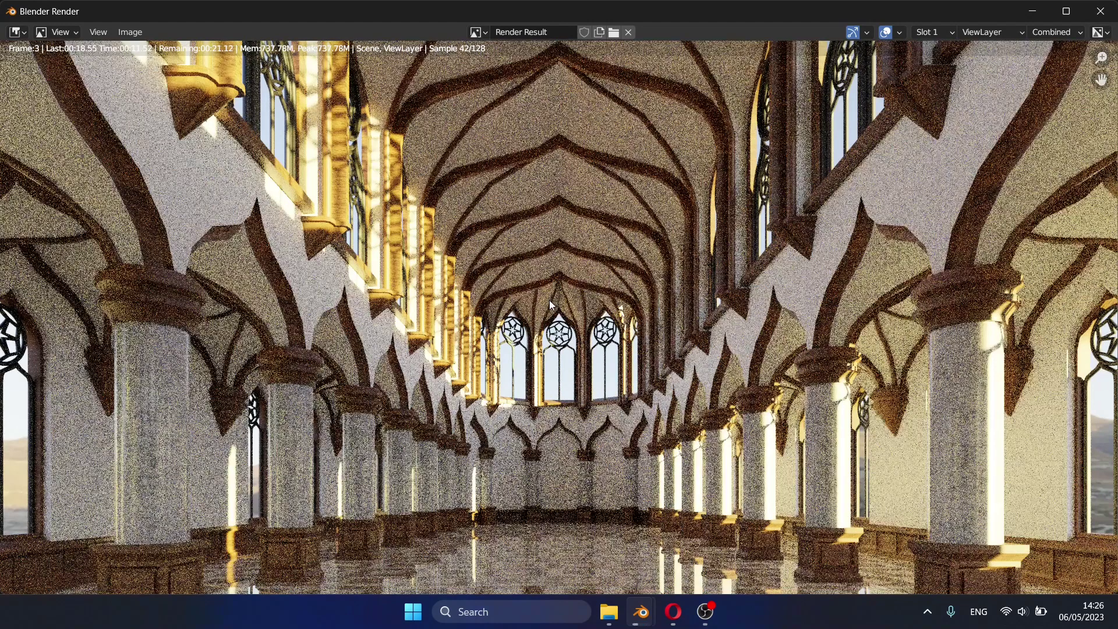
scroll(1081, 396, down, 1)
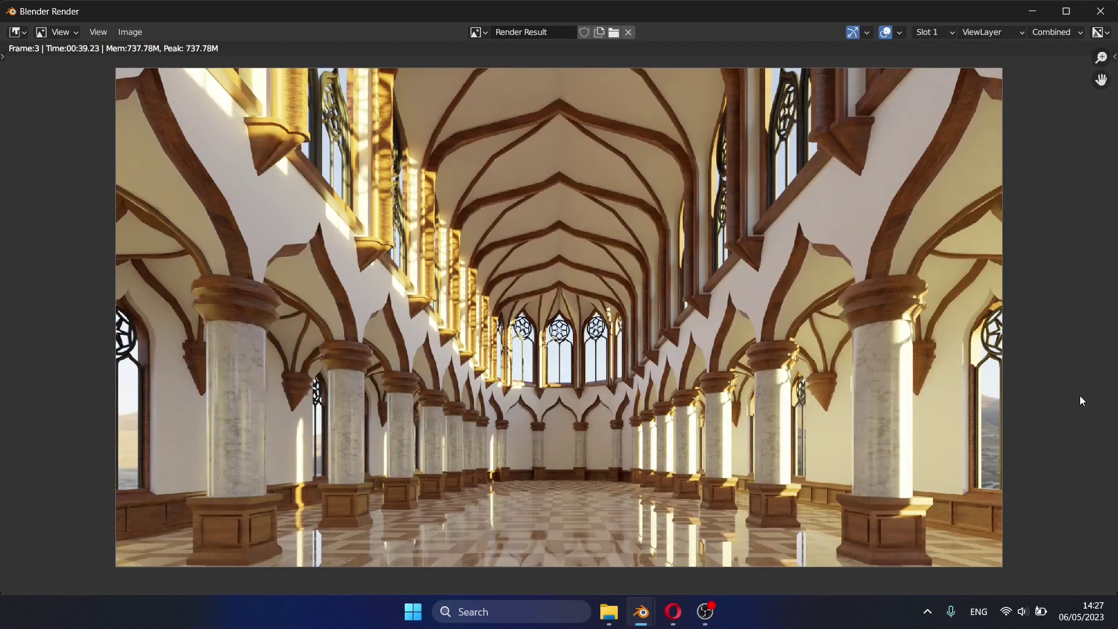
Re-render the sunlit nave from the camera at the full 128 samples.
click(1107, 10)
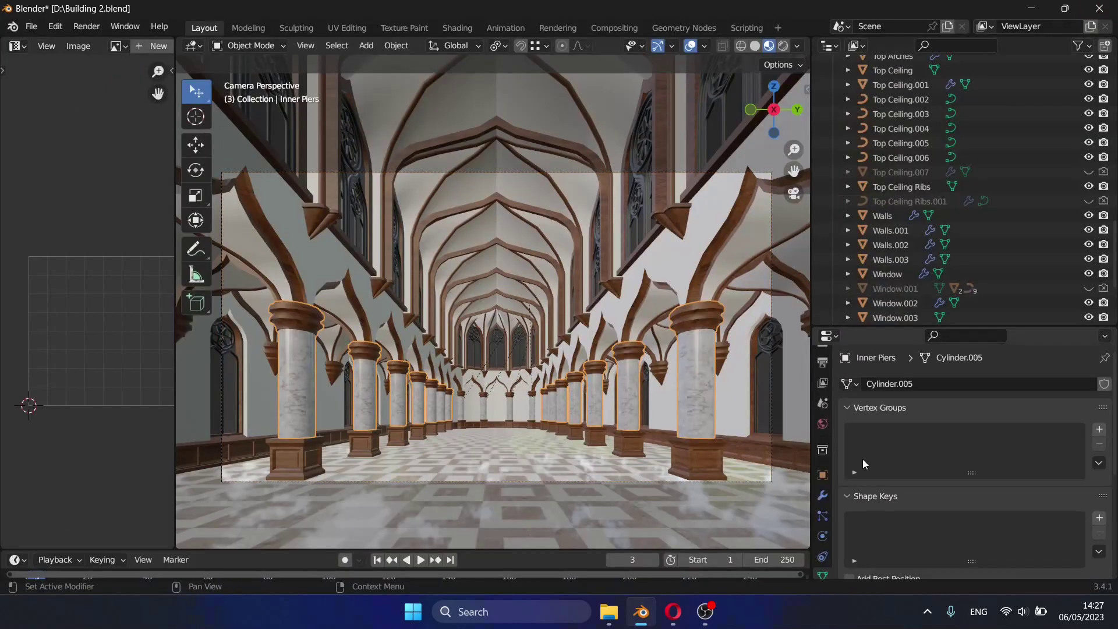
scroll(888, 454, down, 10)
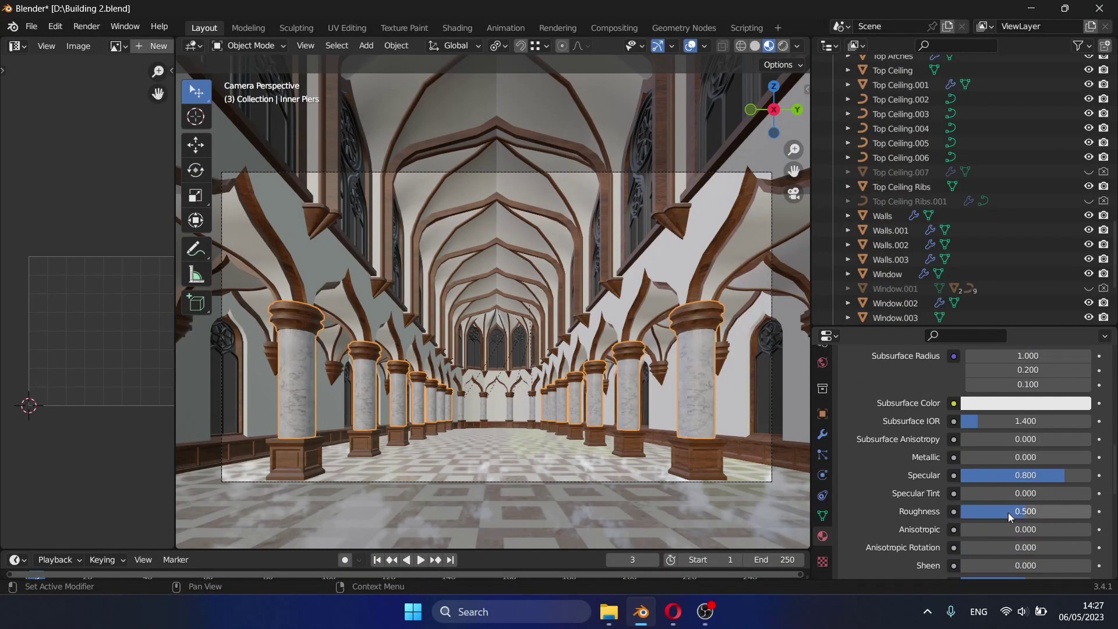
key(F12)
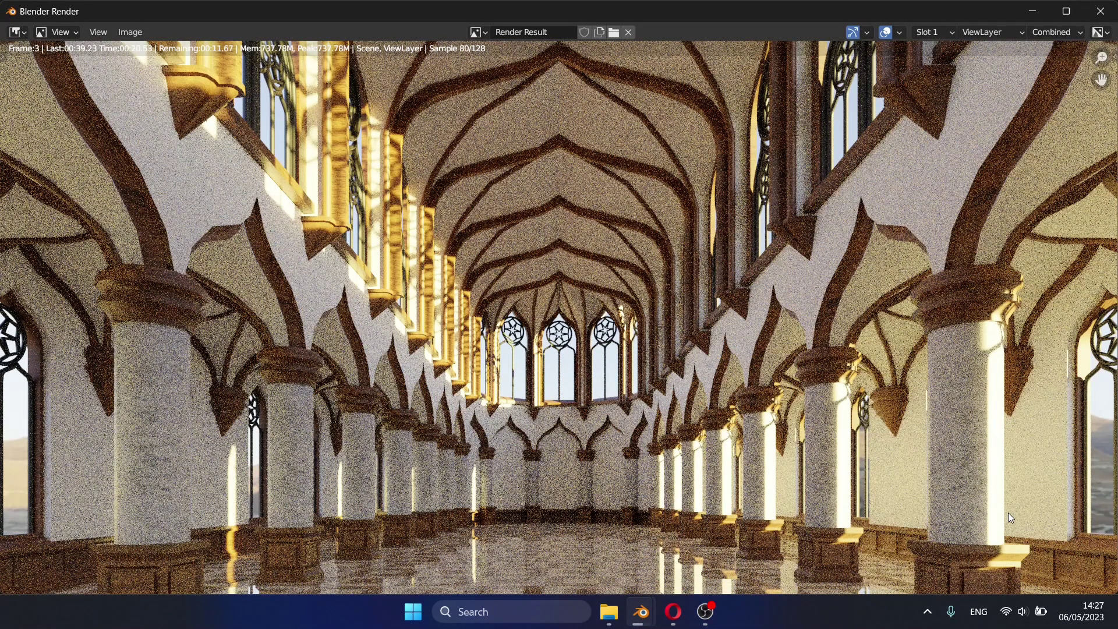
click(1100, 11)
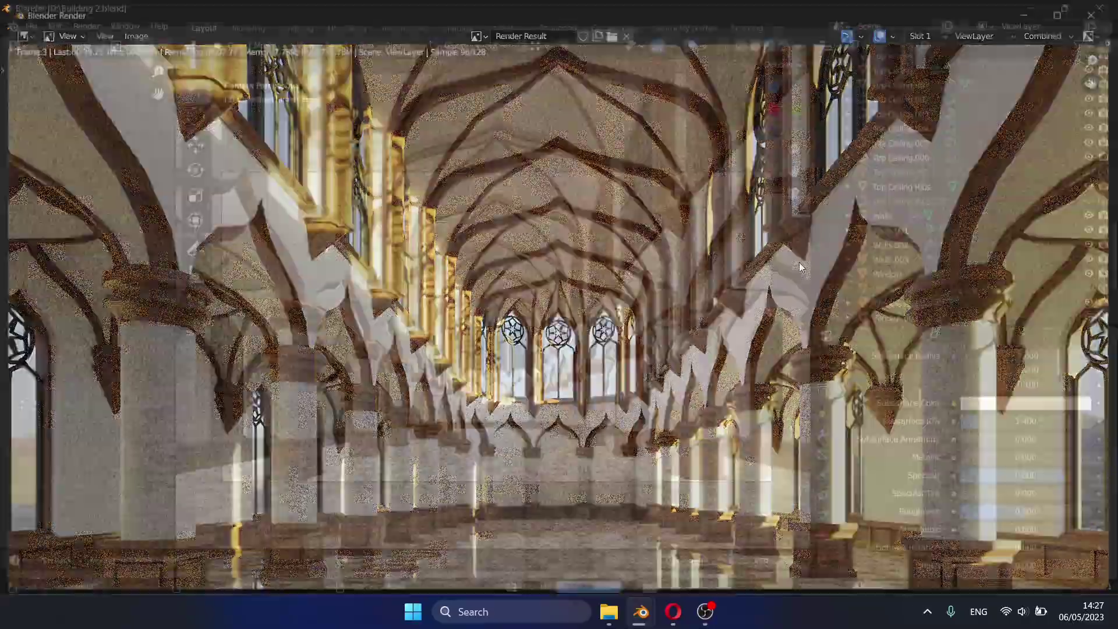
key(F12)
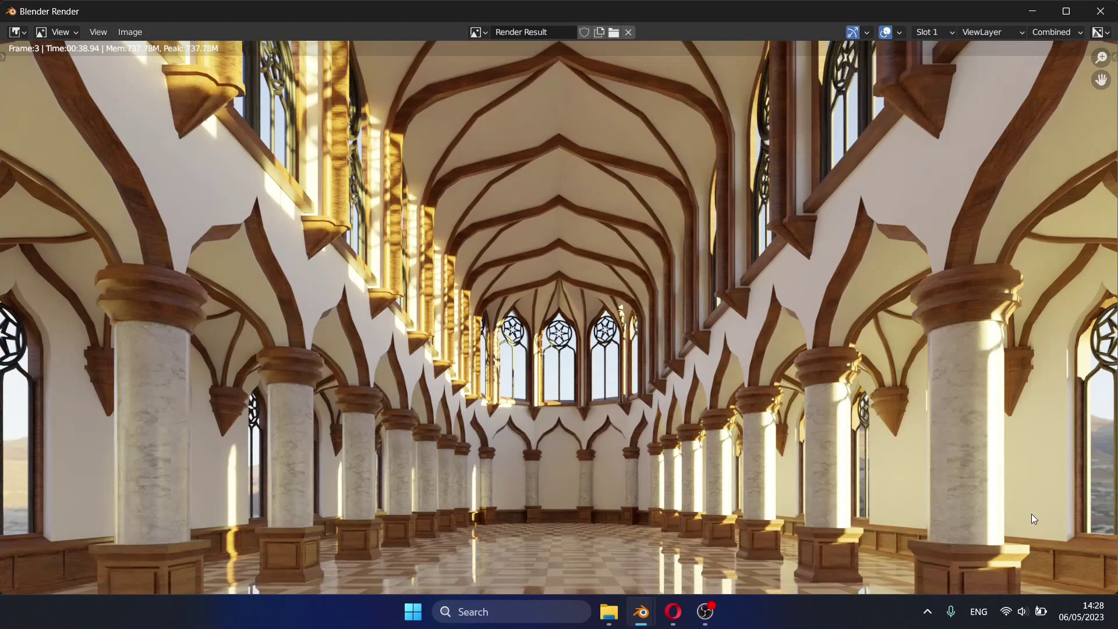
Lower the camera to Z 0.67866 m and tilt its X rotation up to about 99°.
key(Escape)
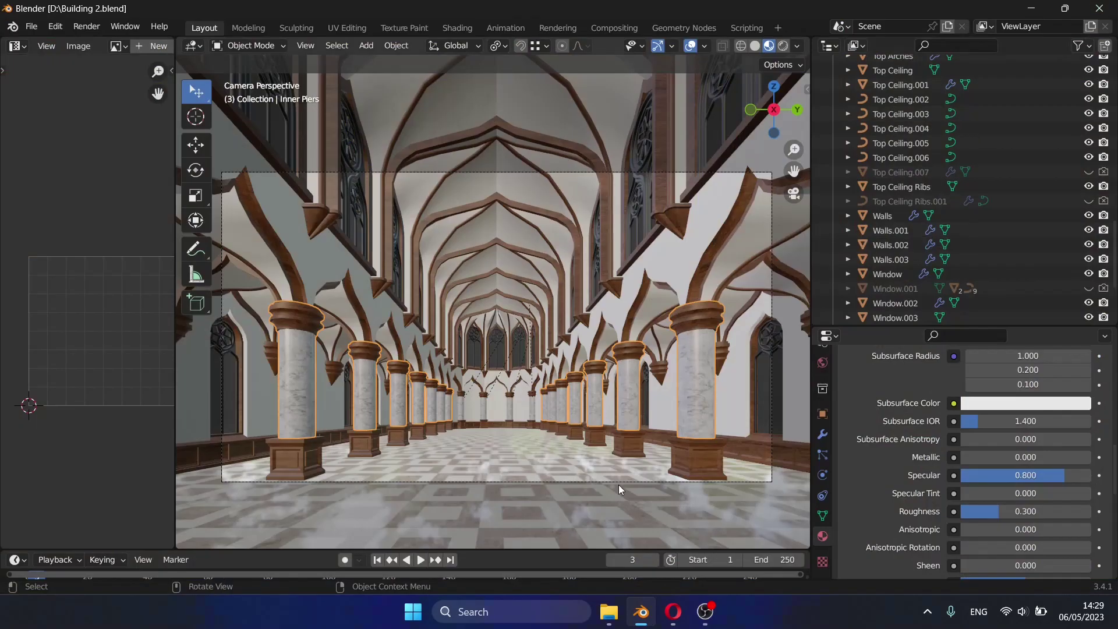
scroll(811, 477, up, 10)
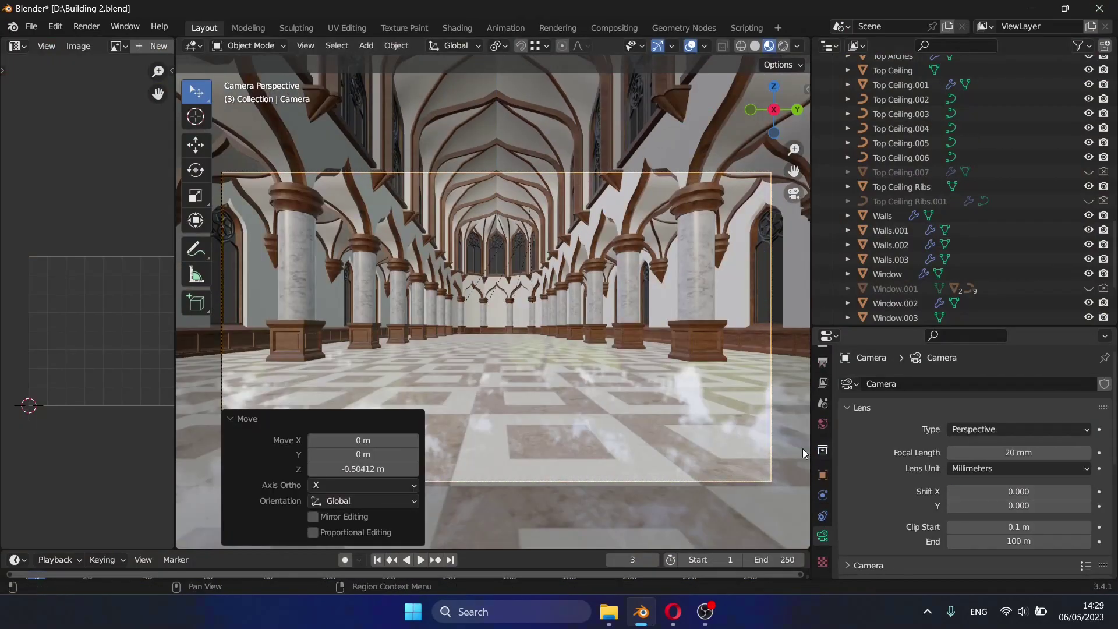
click(767, 352)
click(757, 443)
click(772, 407)
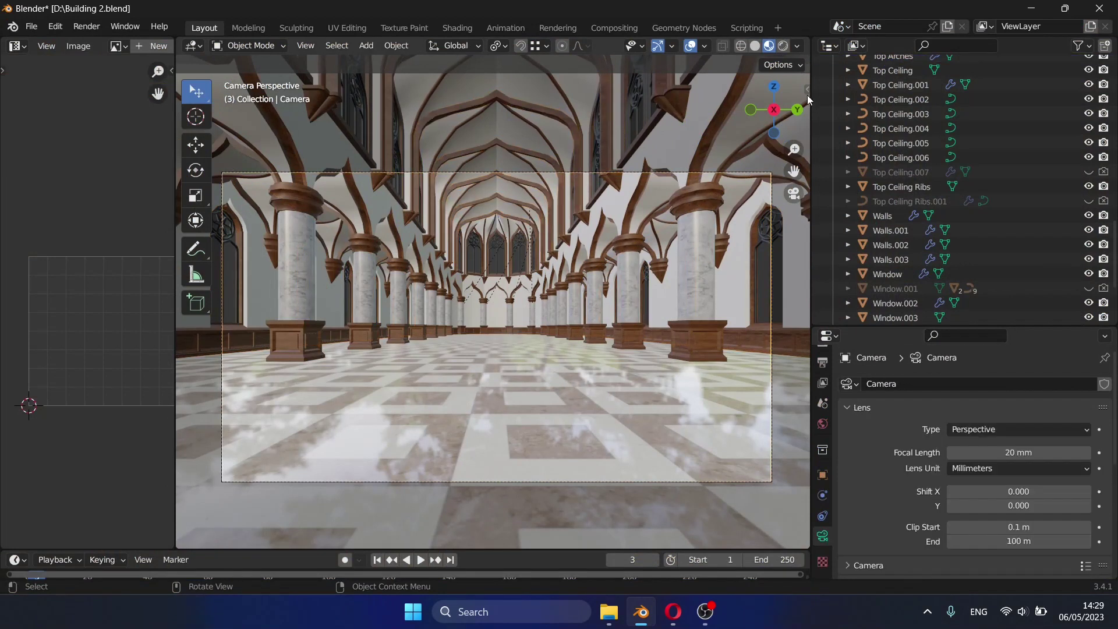
click(776, 138)
key(n)
click(771, 245)
drag(708, 179, 752, 179)
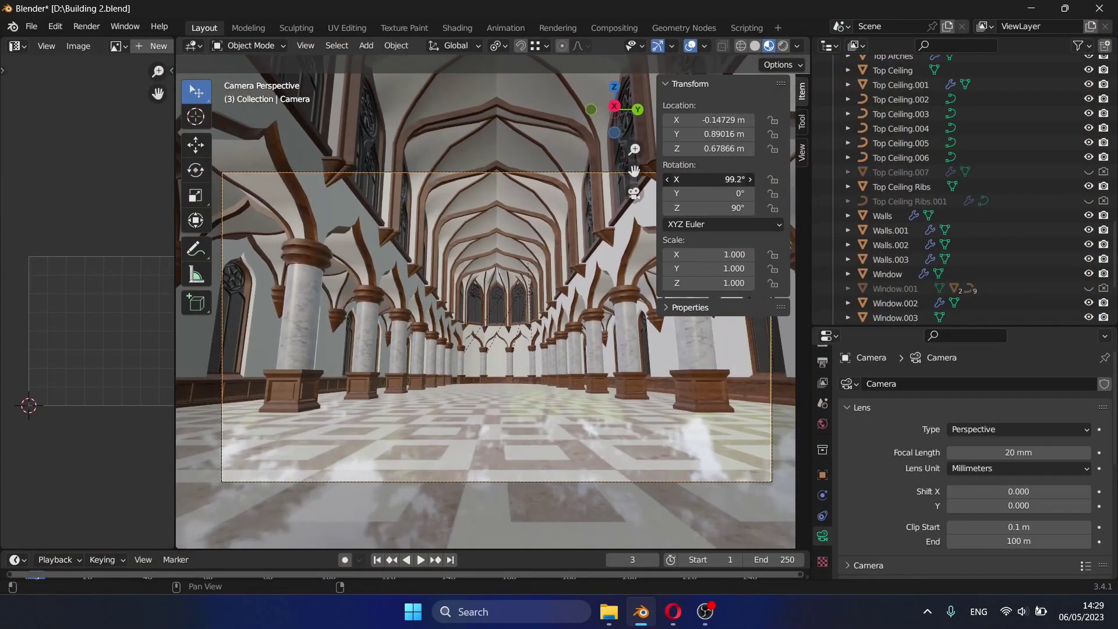
Give Top Ceiling a new material with Tiles078_1K_Color.jpg as its Base Color image texture.
key(n)
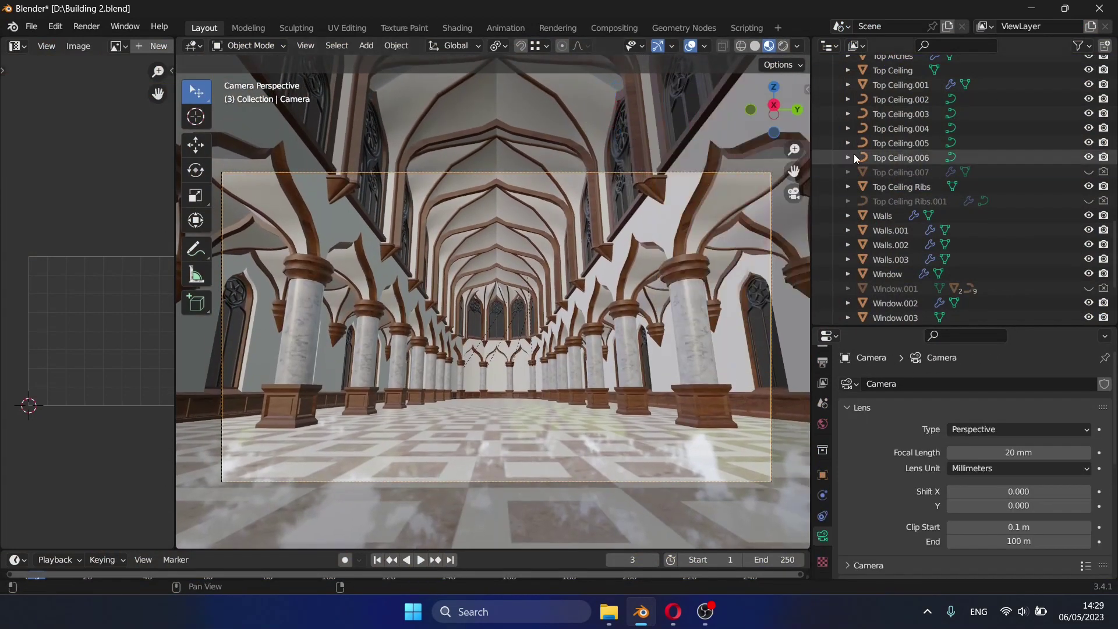
click(593, 112)
scroll(829, 545, down, 3)
click(823, 536)
click(1025, 445)
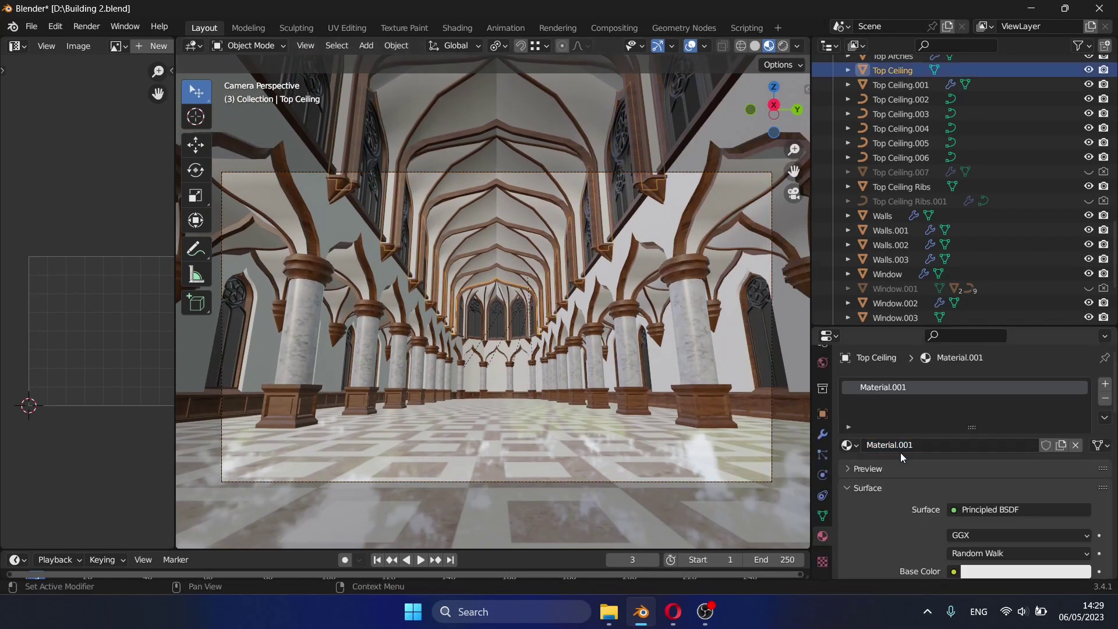
scroll(901, 452, down, 4)
click(954, 478)
click(622, 351)
click(855, 497)
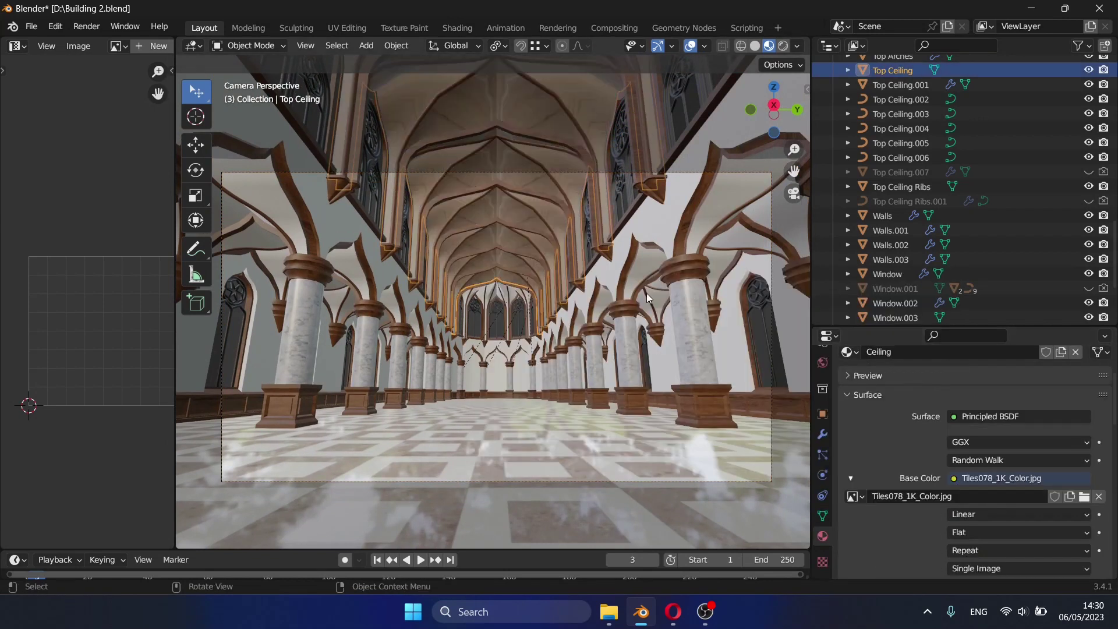
Cube-project the Top Ceiling mesh's UVs.
key(Tab)
key(u)
click(577, 292)
key(Tab)
scroll(901, 516, down, 3)
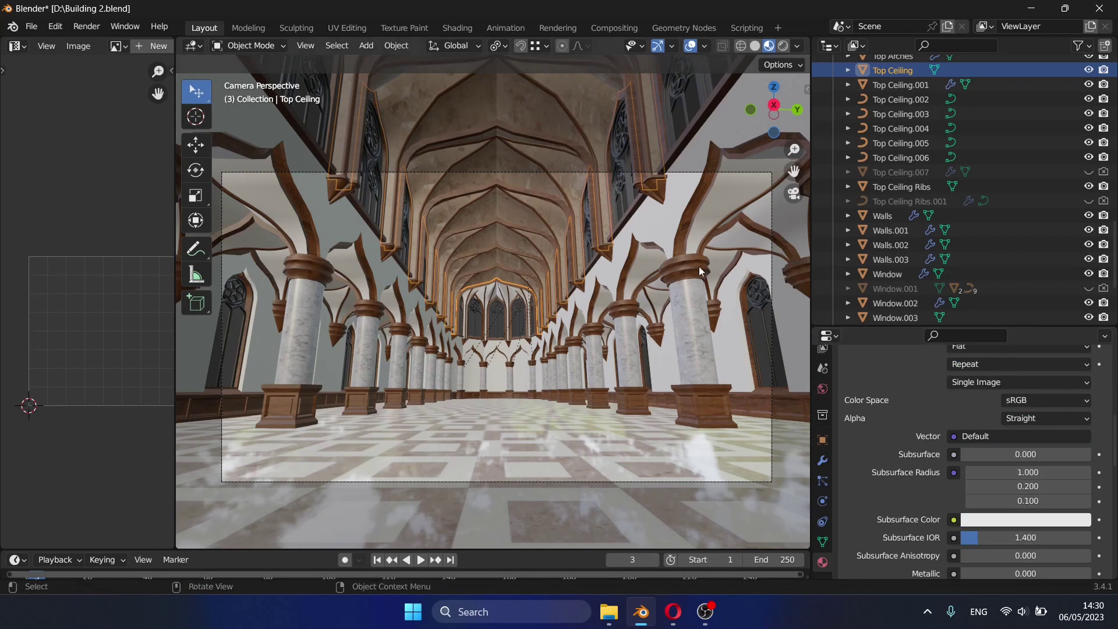
Assign the Ceiling material to the bottom right and bottom left pieces, cube-projecting the left one's UVs.
click(699, 266)
click(849, 446)
click(887, 299)
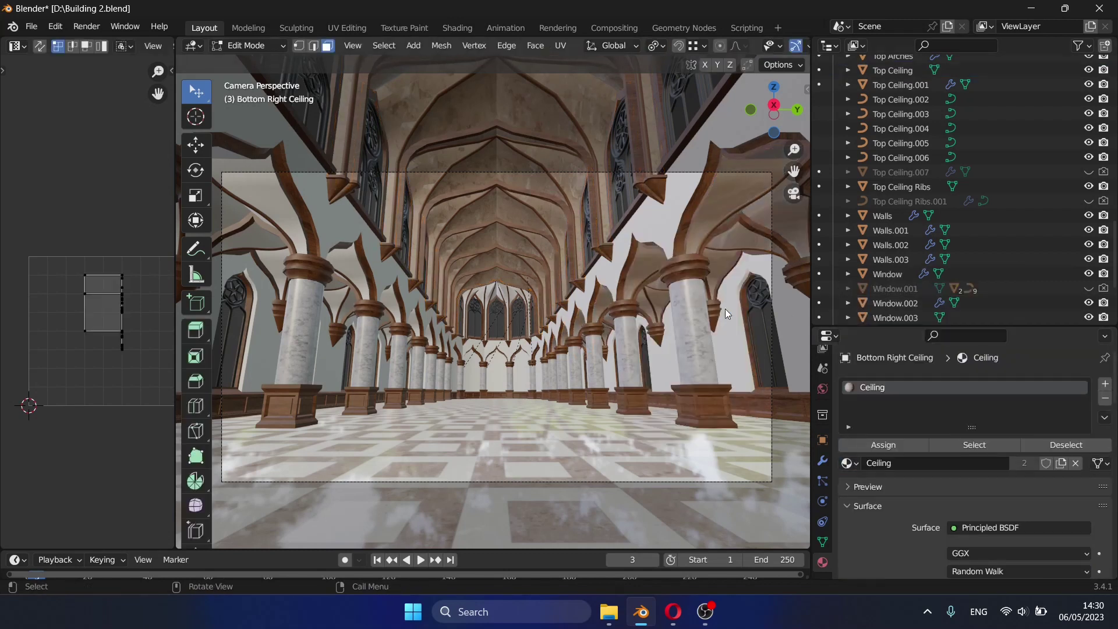
click(262, 195)
click(850, 445)
click(879, 296)
key(Tab)
key(u)
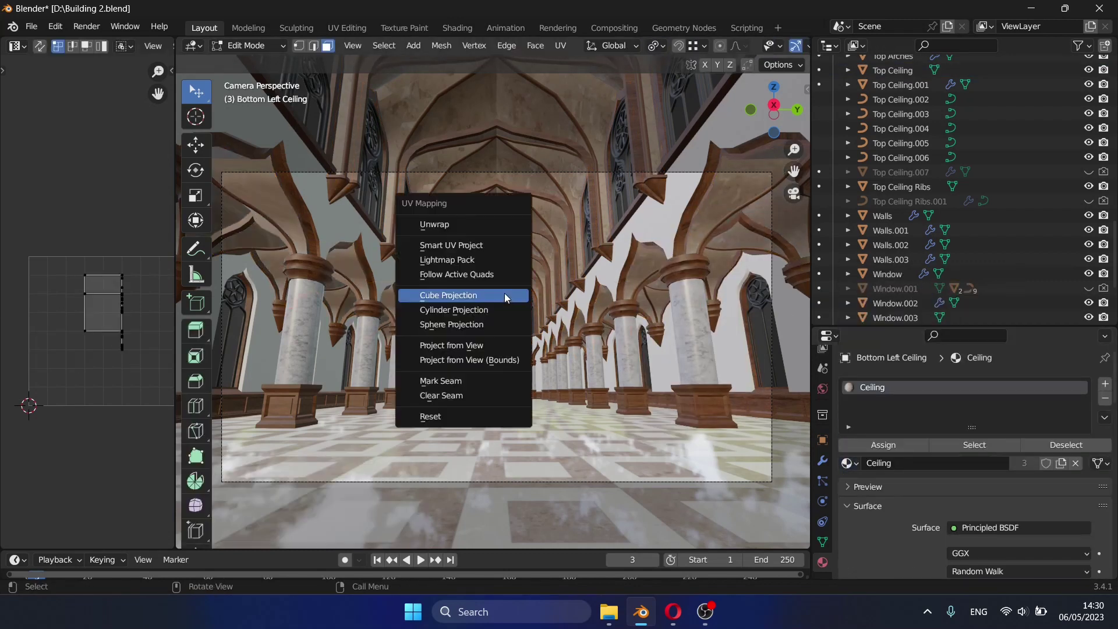
click(490, 293)
key(Tab)
key(Tab)
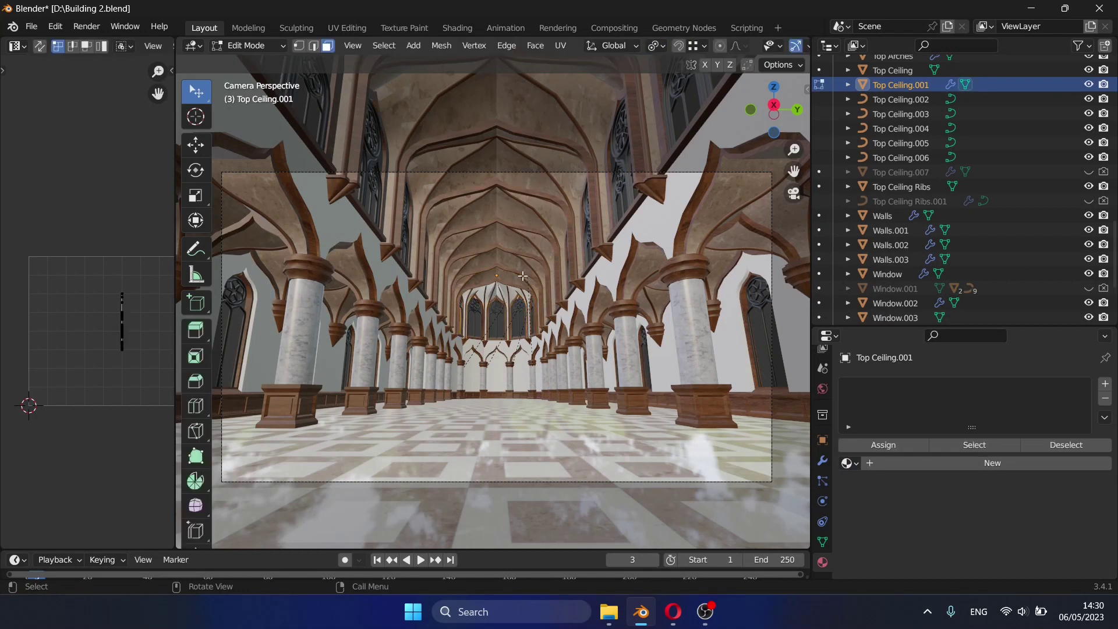
key(Tab)
Cube-project the Top Ceiling.001 panel's UVs and assign it the Ceiling material.
click(513, 309)
click(516, 300)
key(KP_Decimal)
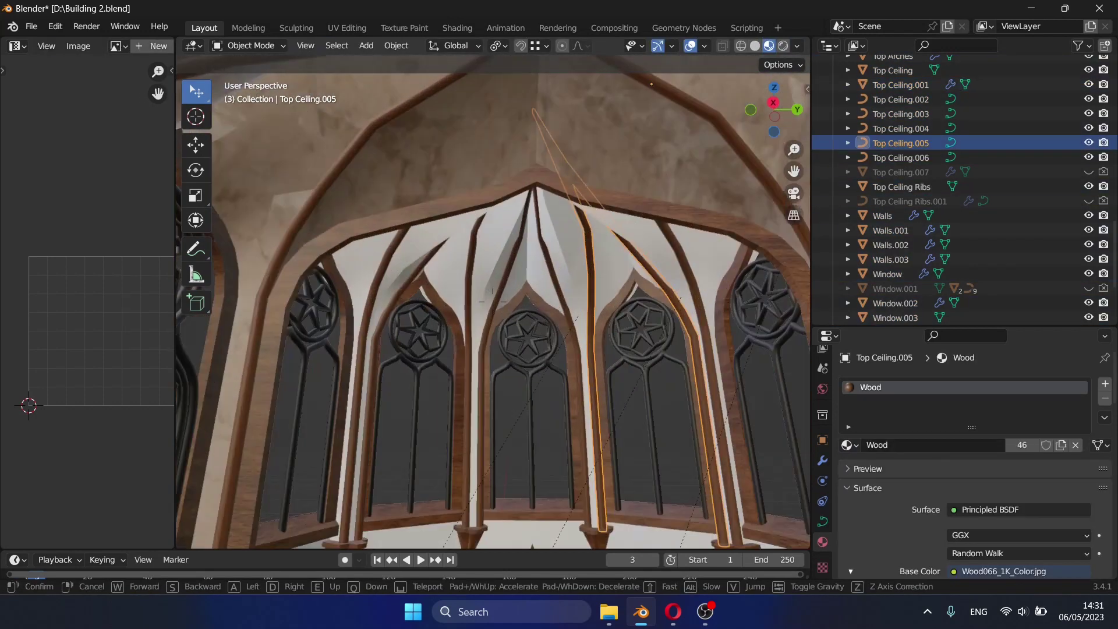
key(Tab)
key(u)
click(653, 225)
key(Tab)
click(848, 463)
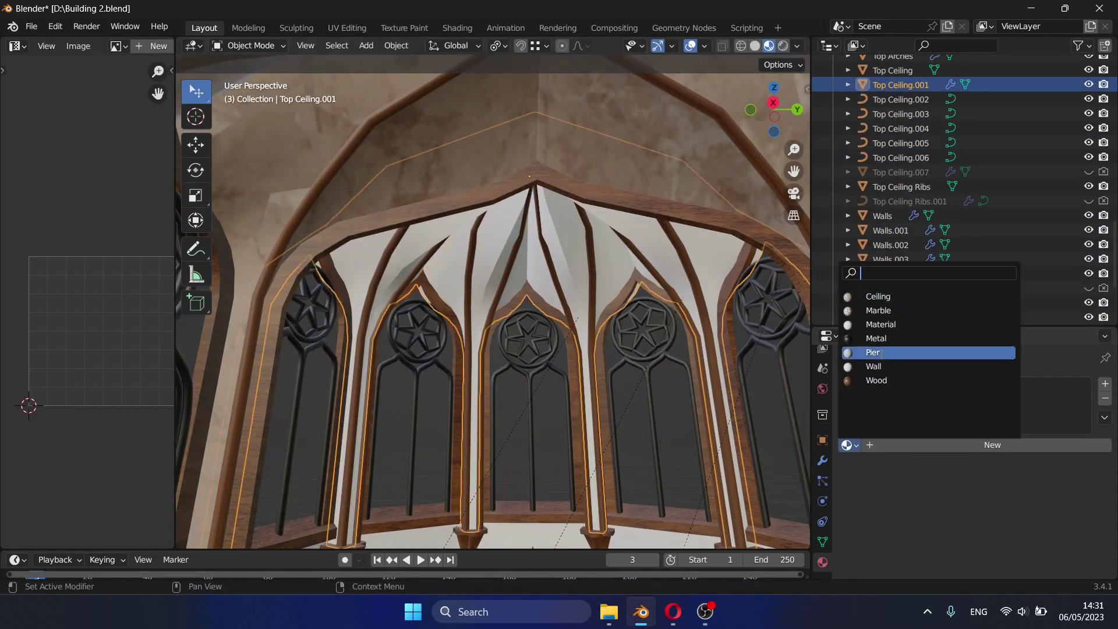
click(909, 295)
Save the blend file and render from the camera view.
key(ctrl+s)
key(KP_0)
key(F12)
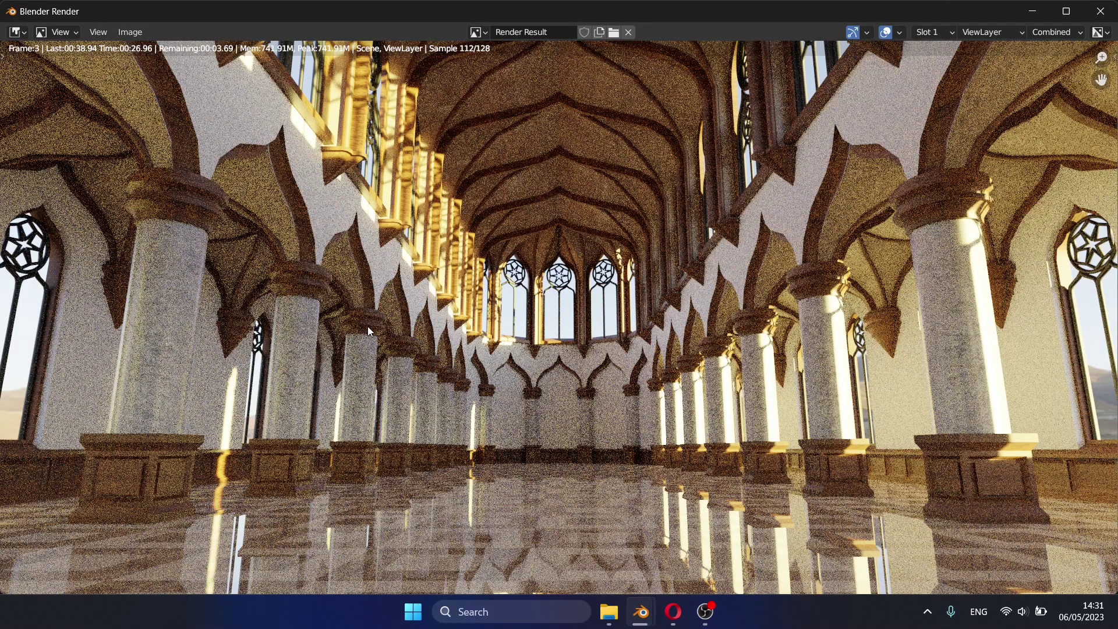
Zoom around the finished nave render, then close it.
scroll(368, 325, up, 5)
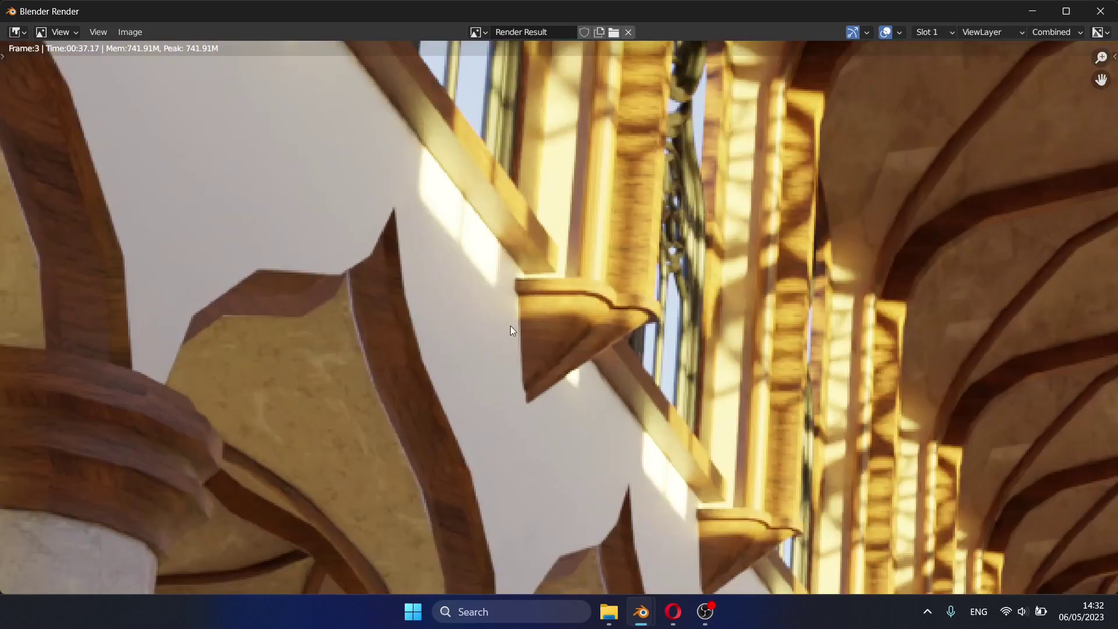
scroll(616, 291, down, 2)
scroll(630, 285, down, 3)
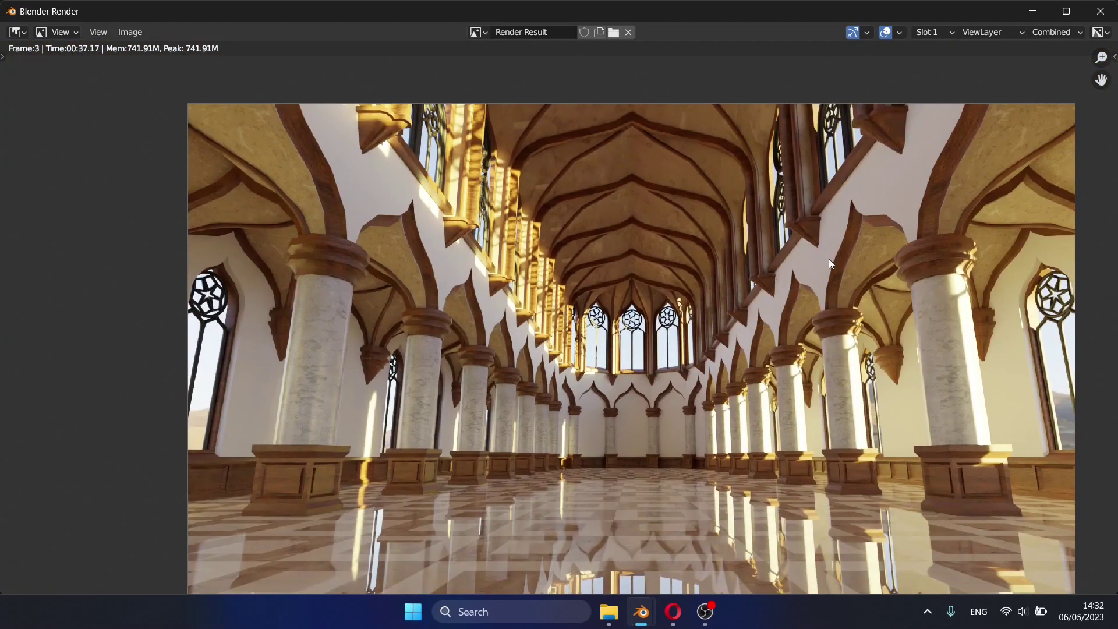
key(Escape)
Fly the camera to face the rose-window entrance wall and render that view.
key(shift+grave)
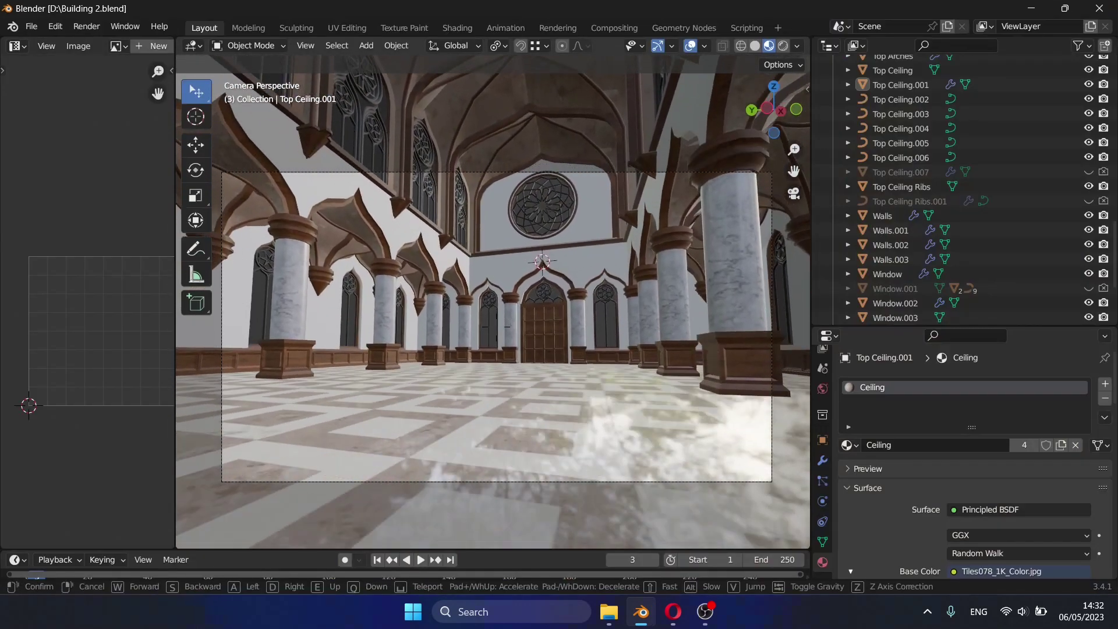
key(F12)
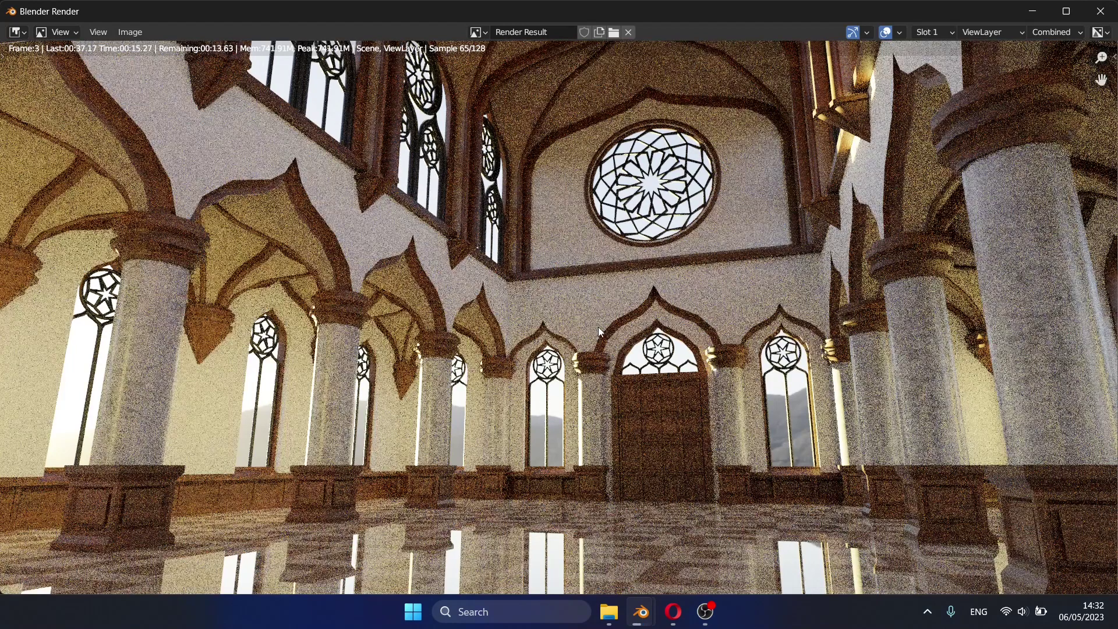
scroll(599, 326, down, 1)
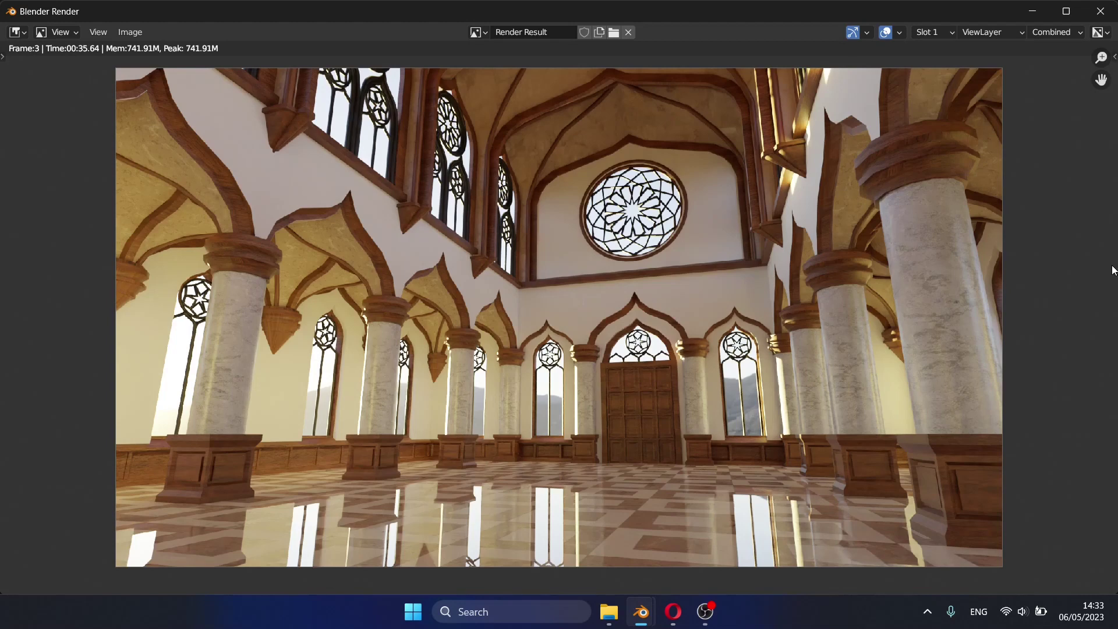
Reposition the camera down the side-aisle colonnade and render it.
click(1100, 11)
key(shift+grave)
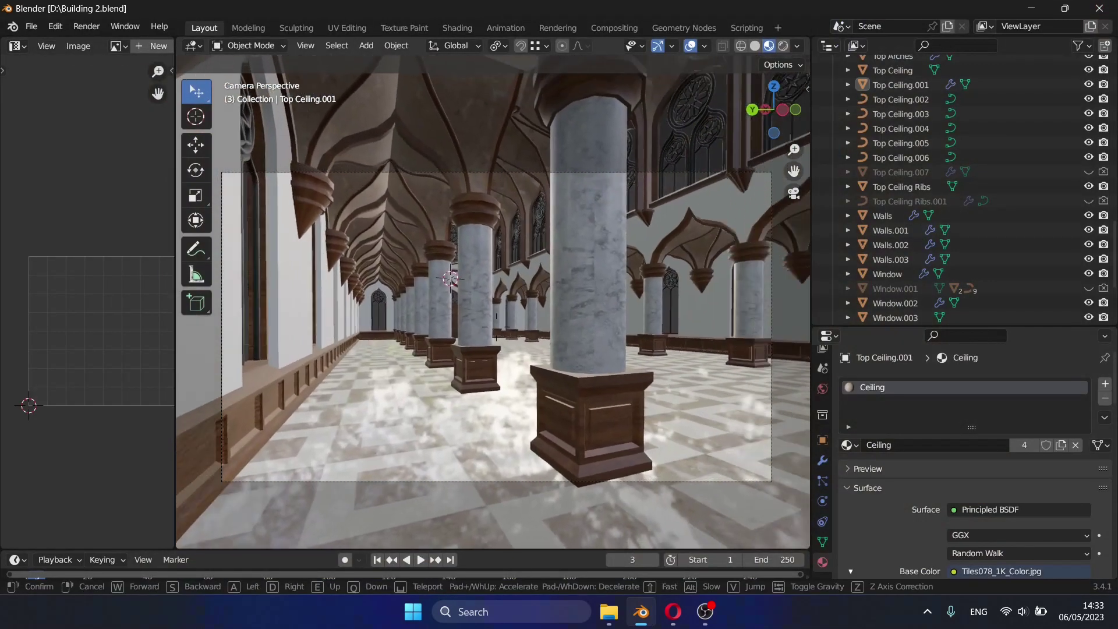
click(520, 268)
key(F12)
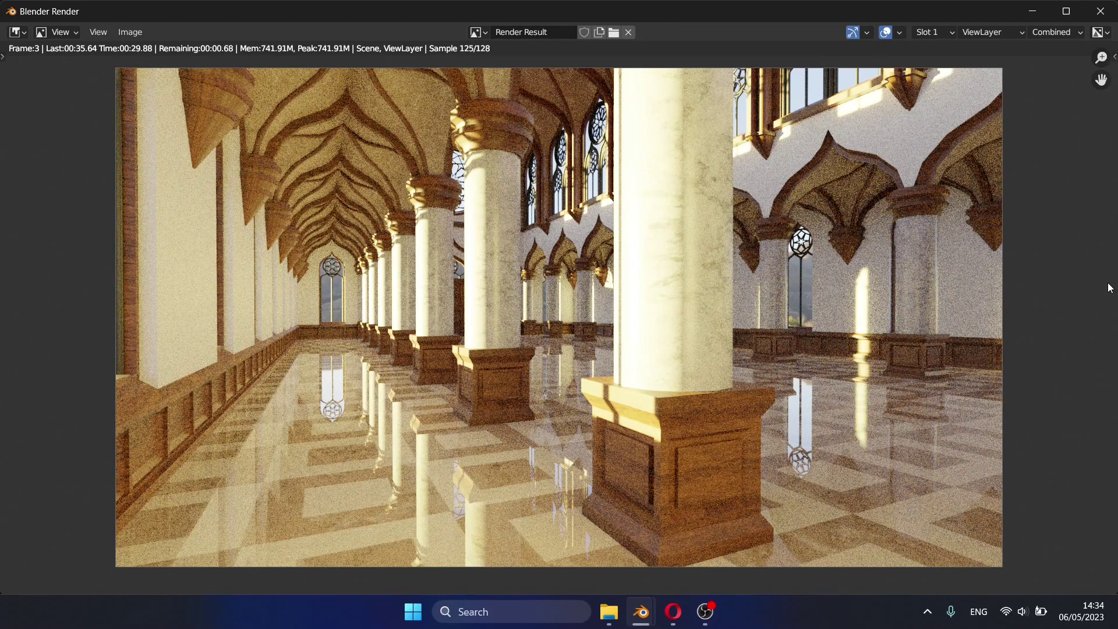
Render a view toward the apse windows and pan around its arches and columns.
click(1109, 17)
key(shift+grave)
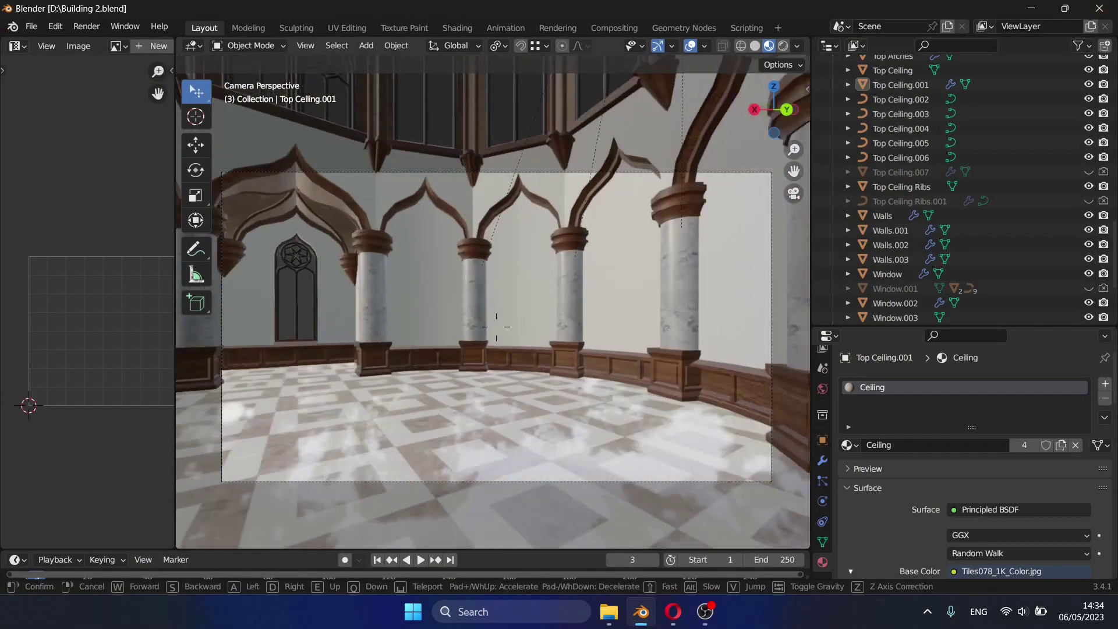
key(s)
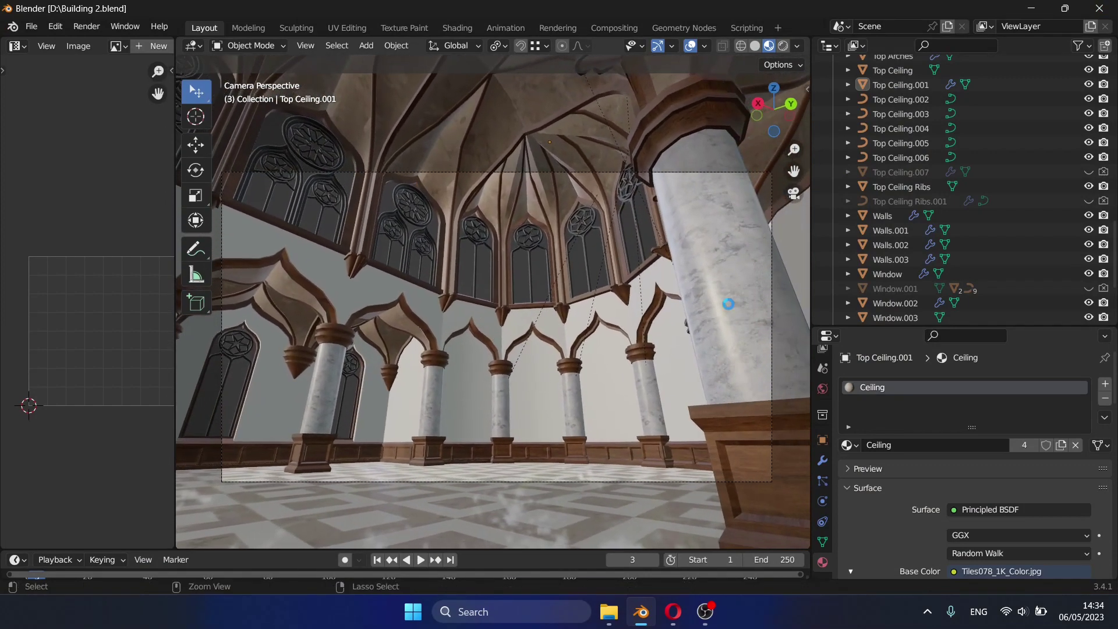
key(F12)
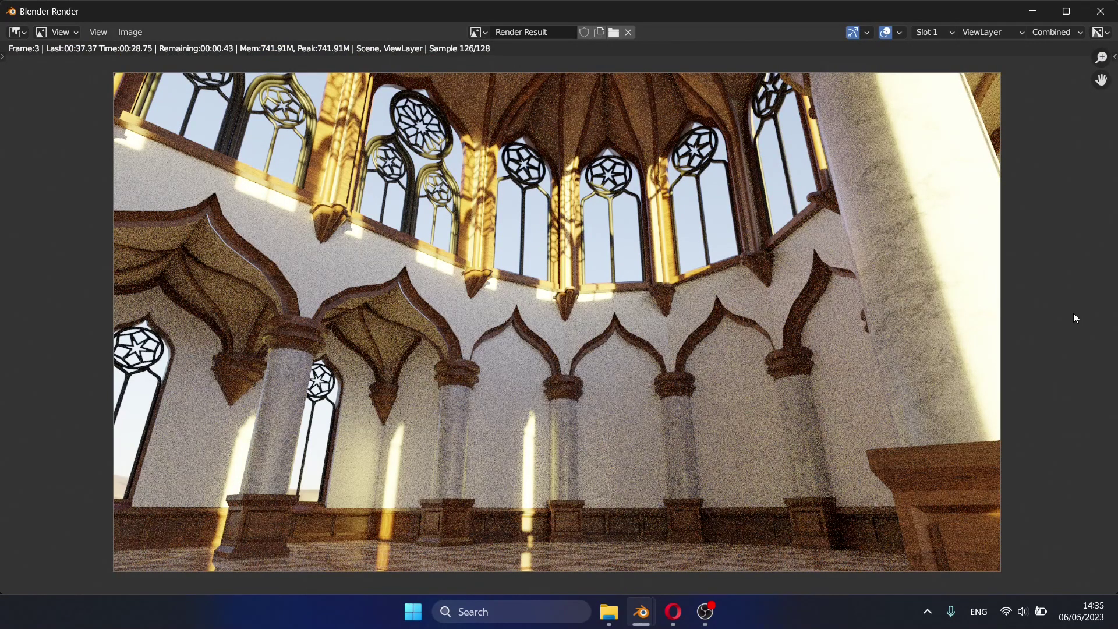
scroll(779, 358, up, 3)
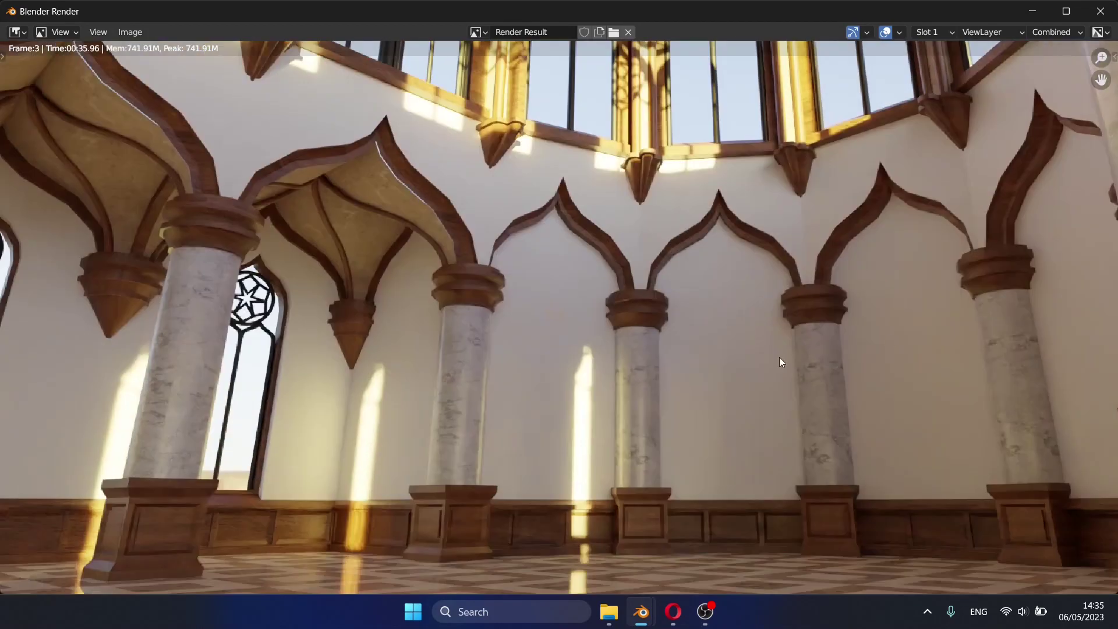
middle_drag(780, 357, 823, 344)
scroll(824, 397, down, 3)
middle_drag(778, 401, 704, 282)
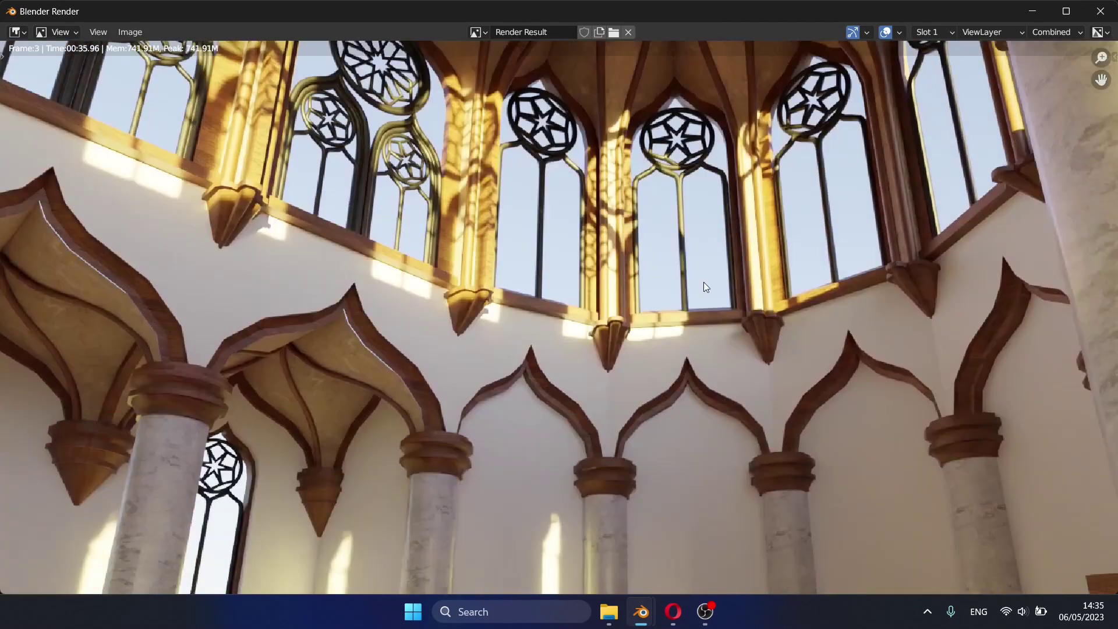
click(1100, 12)
Fly up to the ceiling arches and put the bottom left ceiling piece into Edit Mode.
key(shift+grave)
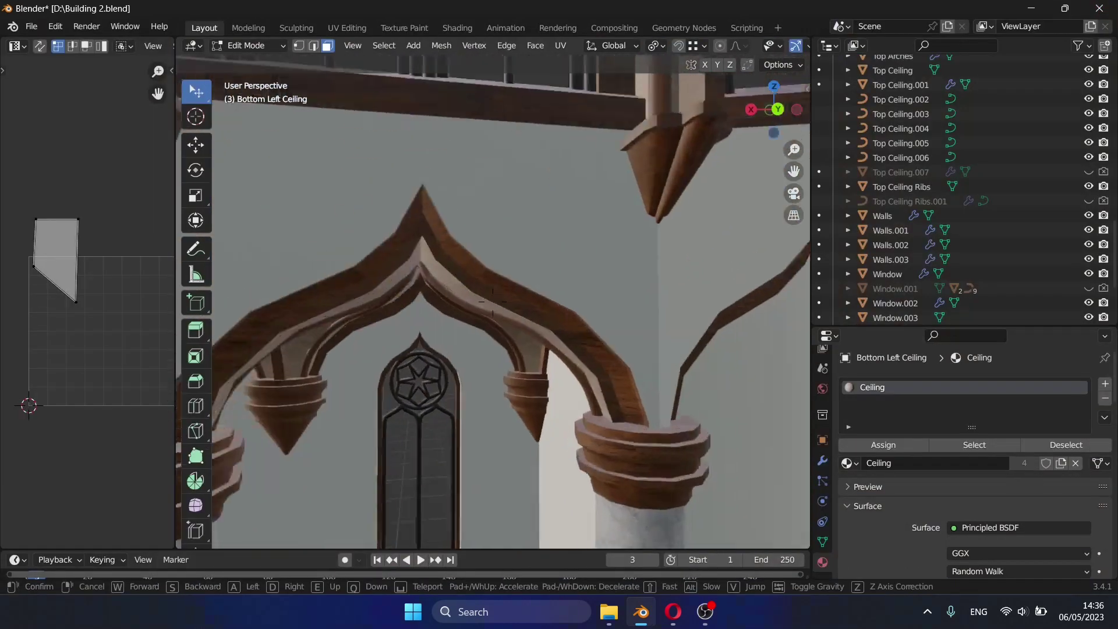
key(Return)
key(Tab)
click(822, 461)
click(575, 384)
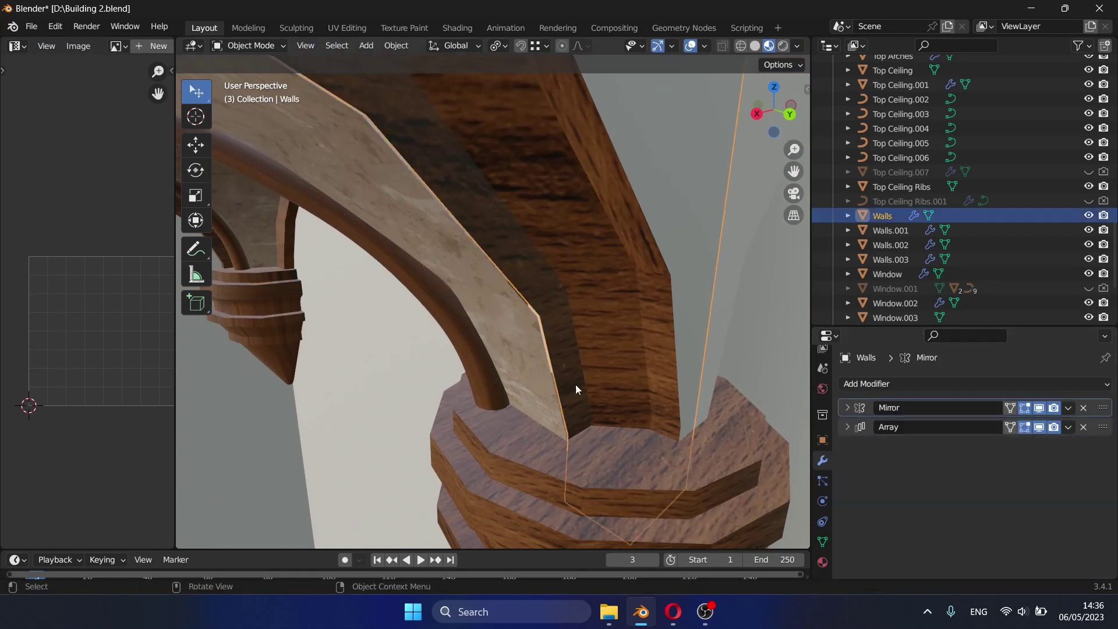
click(846, 427)
key(ctrl+z)
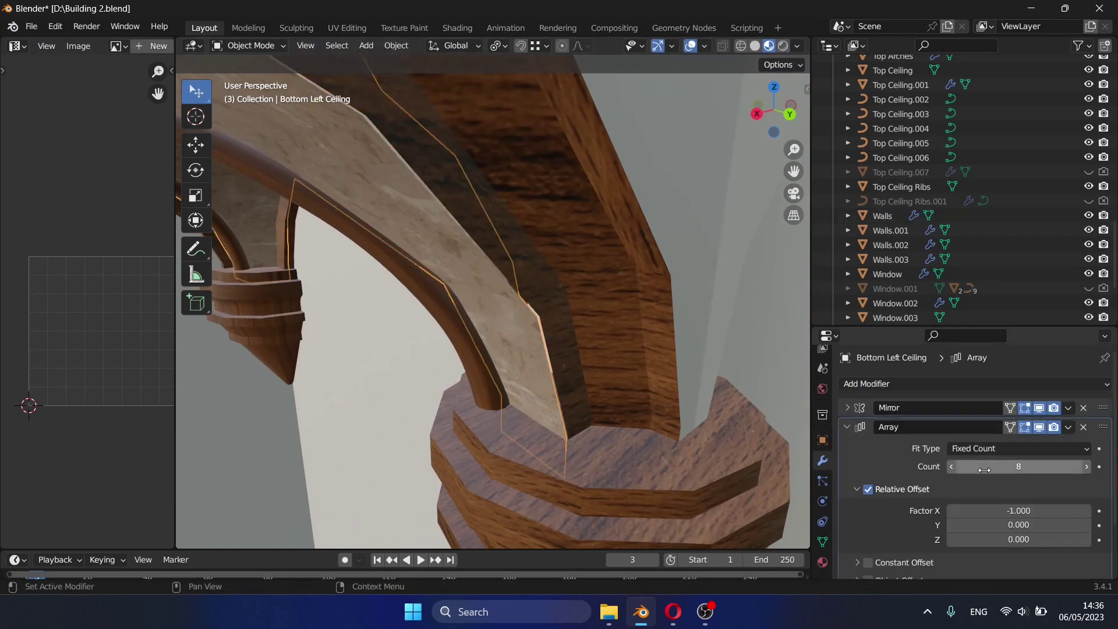
key(a)
click(573, 347)
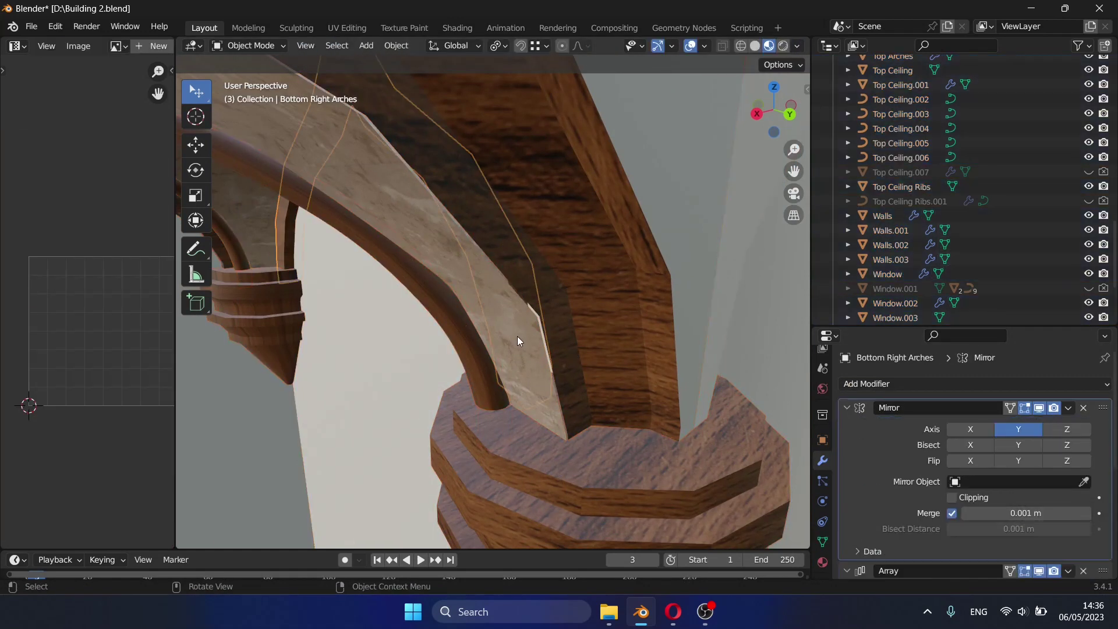
click(524, 353)
key(Tab)
Select the edge chain along the bottom left ceiling's border using wireframe view.
key(shift+grave)
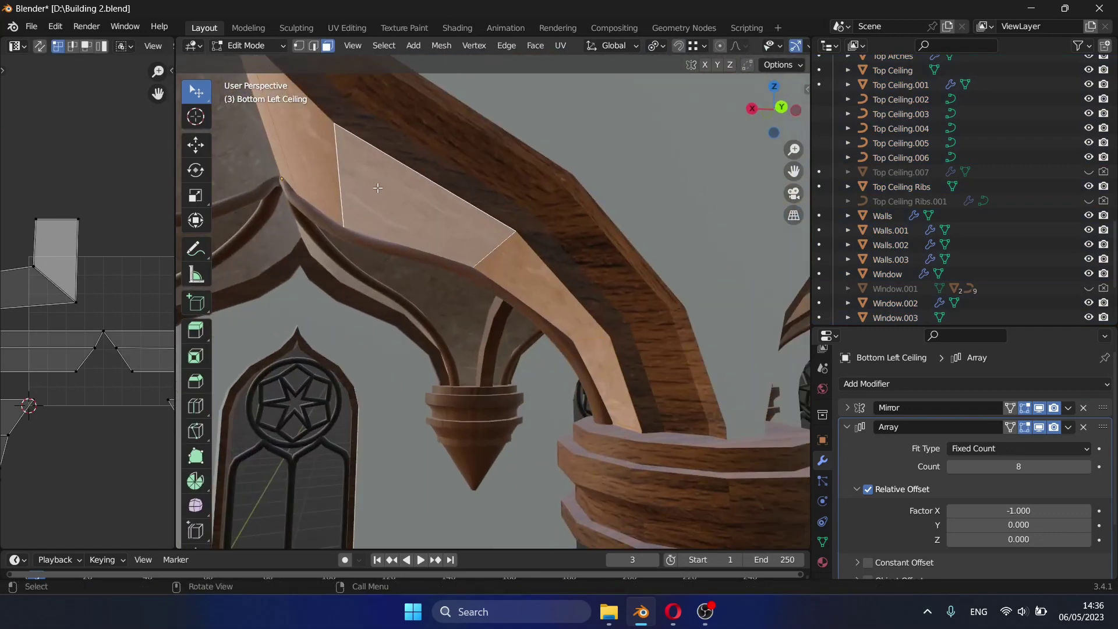
click(493, 301)
key(z)
click(351, 230)
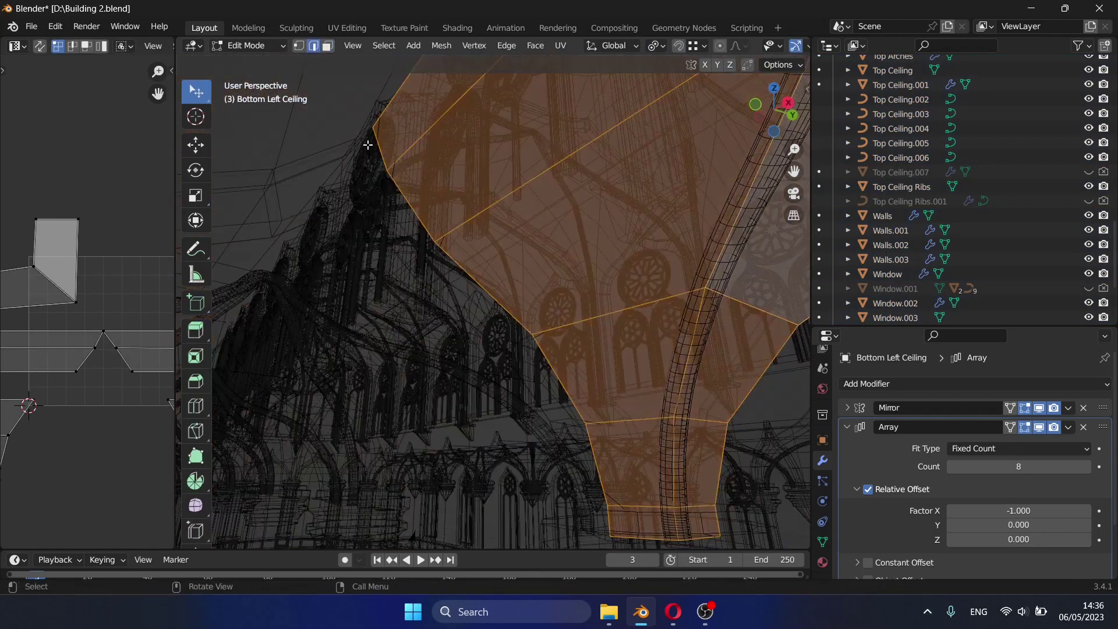
key(2)
ctrl+click(594, 485)
key(z)
key(2)
key(z)
key(6)
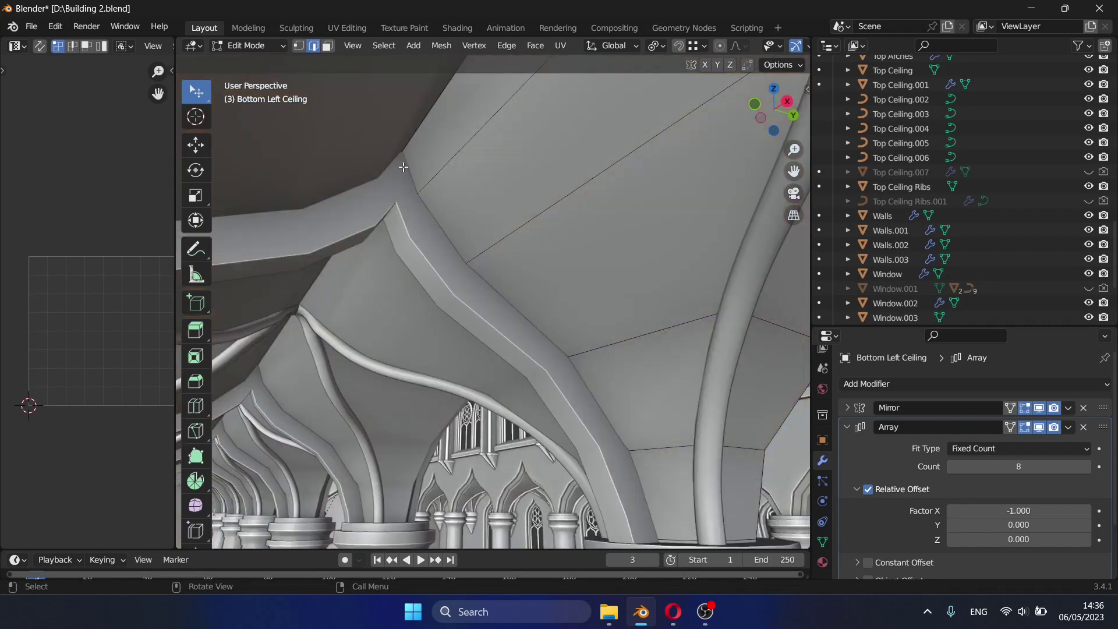
key(z)
key(4)
key(z)
key(2)
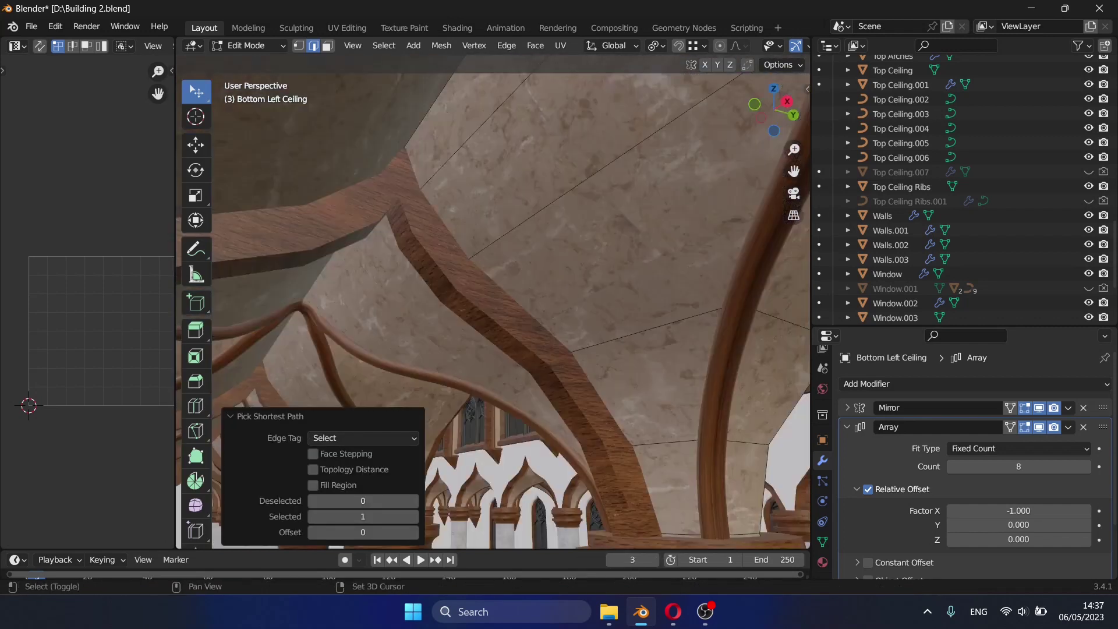
key(shift+grave)
Nudge the selected bottom left border edges along X by a tiny offset.
key(w)
click(493, 301)
key(g)
key(y)
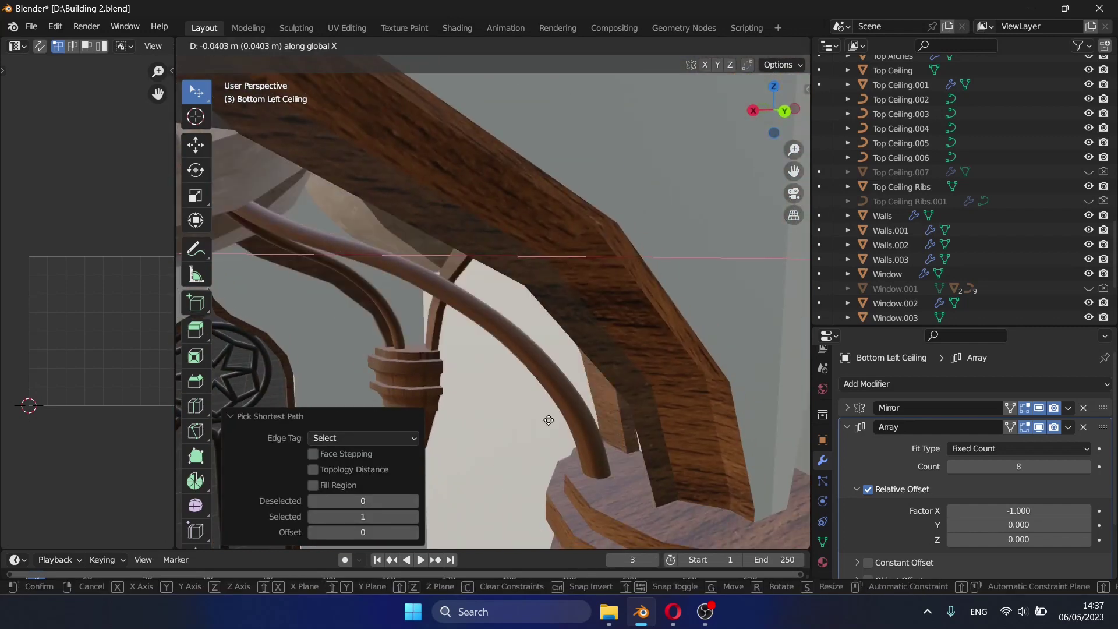
key(Escape)
key(shift+grave)
key(s)
key(w)
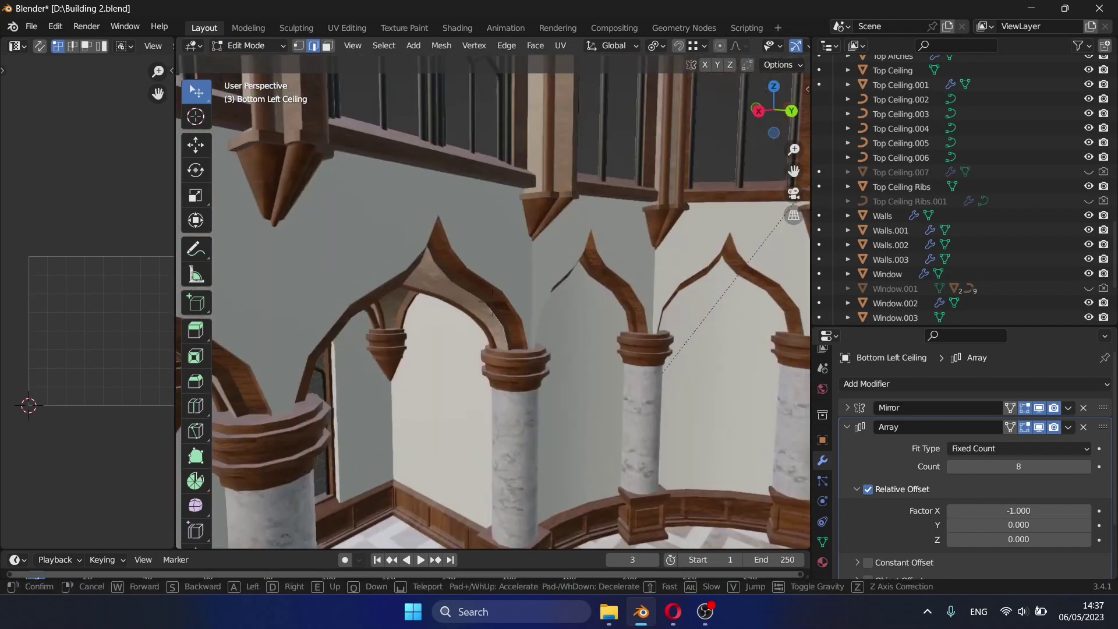
click(493, 301)
key(g)
key(x)
text(0.1)
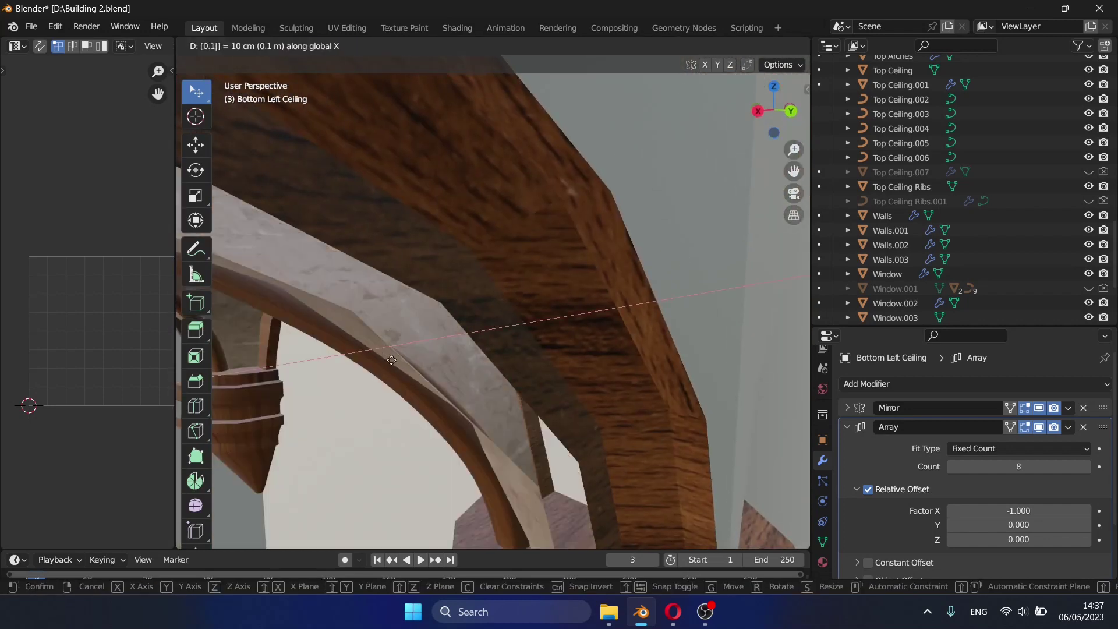
text(0.005)
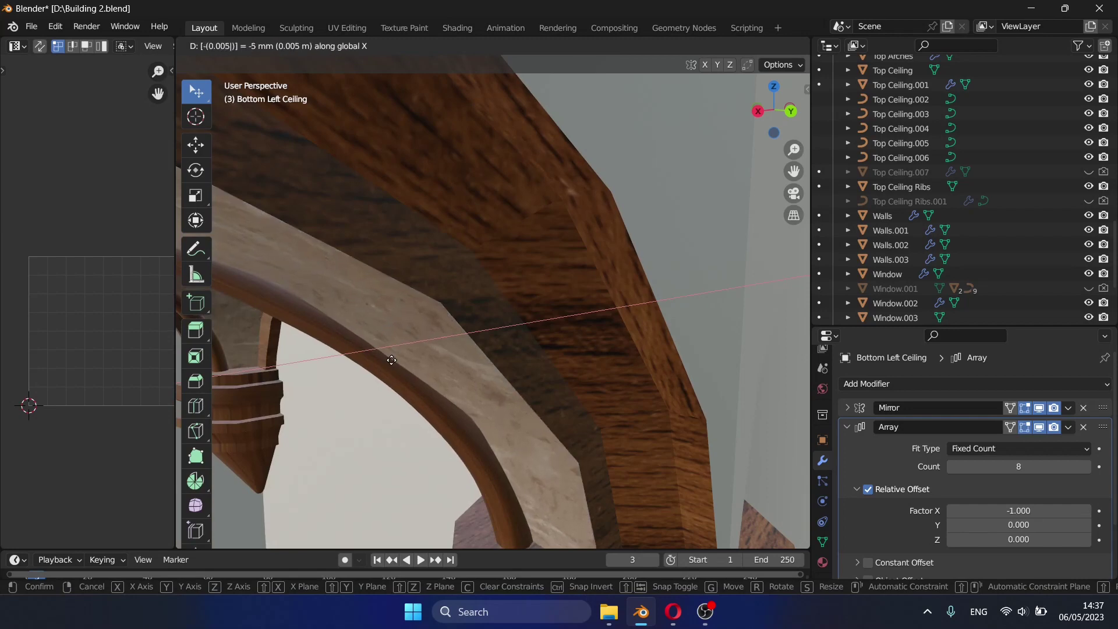
key(Return)
Select the bottom right ceiling piece and switch it into Edit Mode.
key(shift+grave)
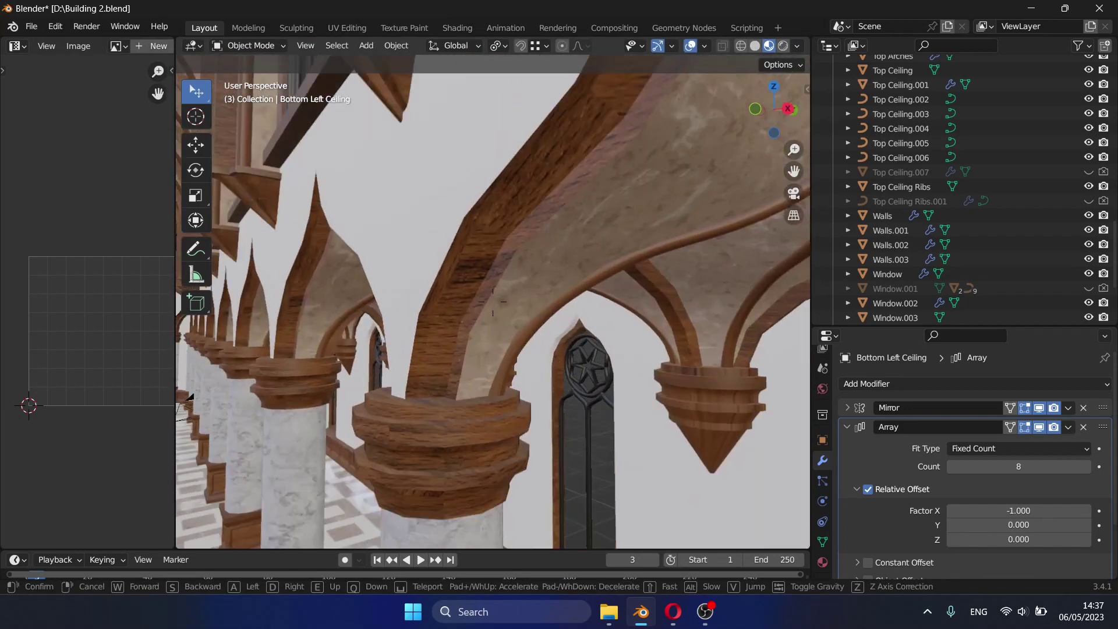
key(s)
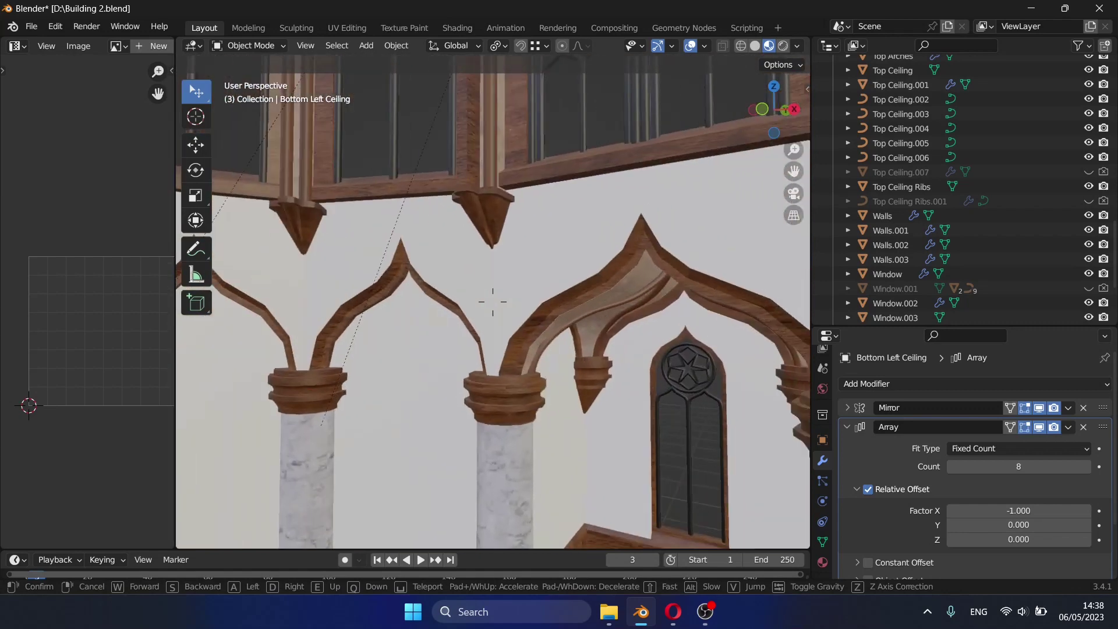
click(493, 301)
click(515, 299)
key(ctrl+Tab)
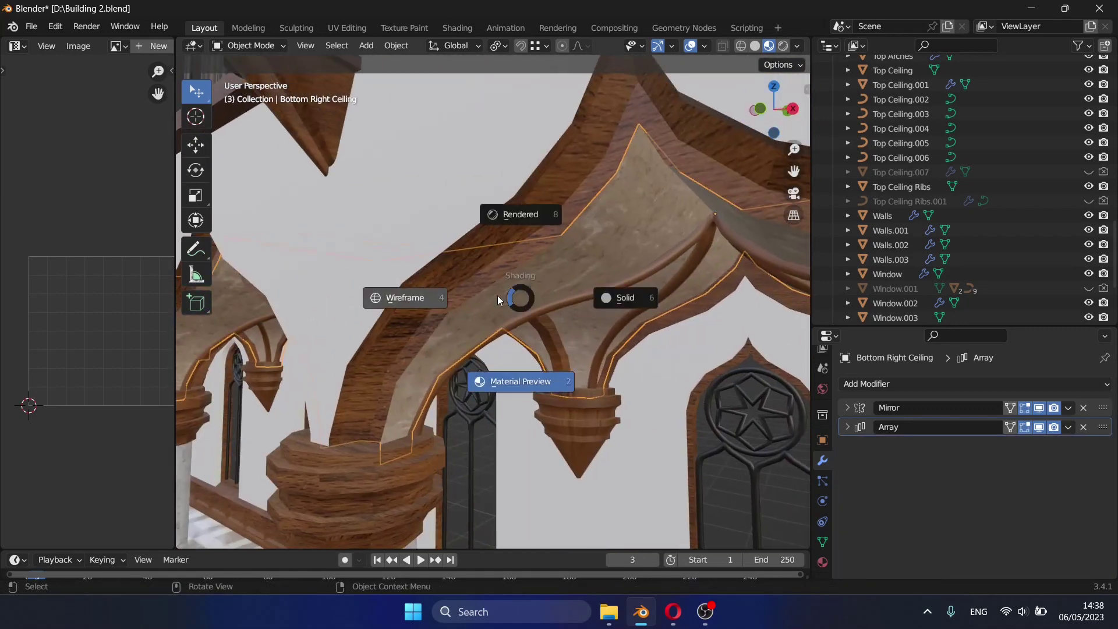
click(562, 300)
Move the bottom right ceiling's border edge path -0.001 along X.
key(shift+z)
scroll(627, 159, up, 5)
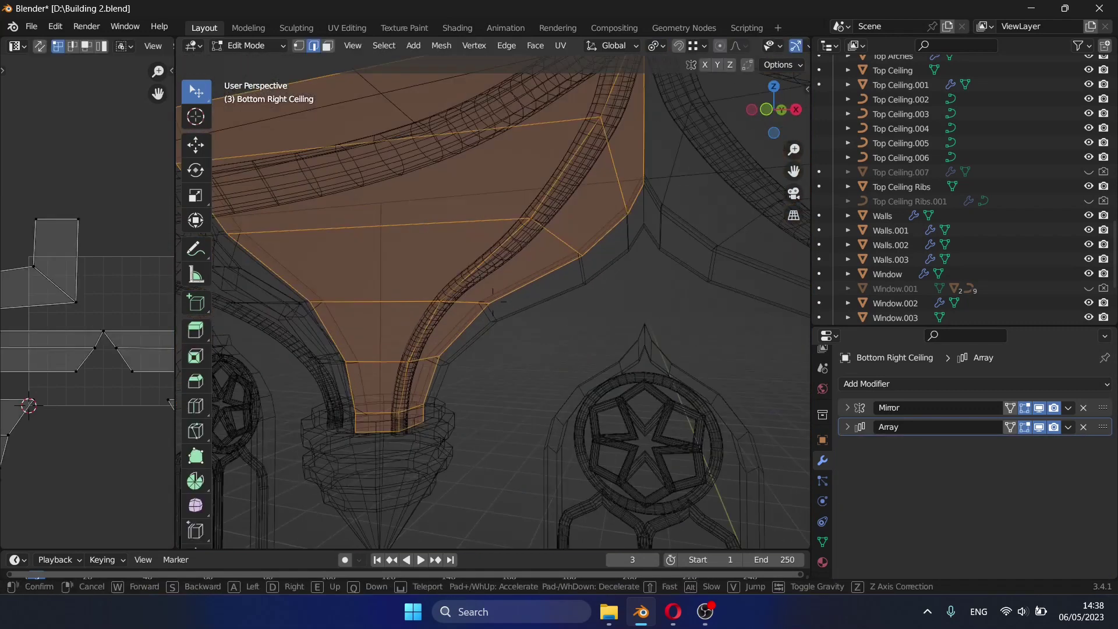
ctrl+click(595, 109)
key(shift+z)
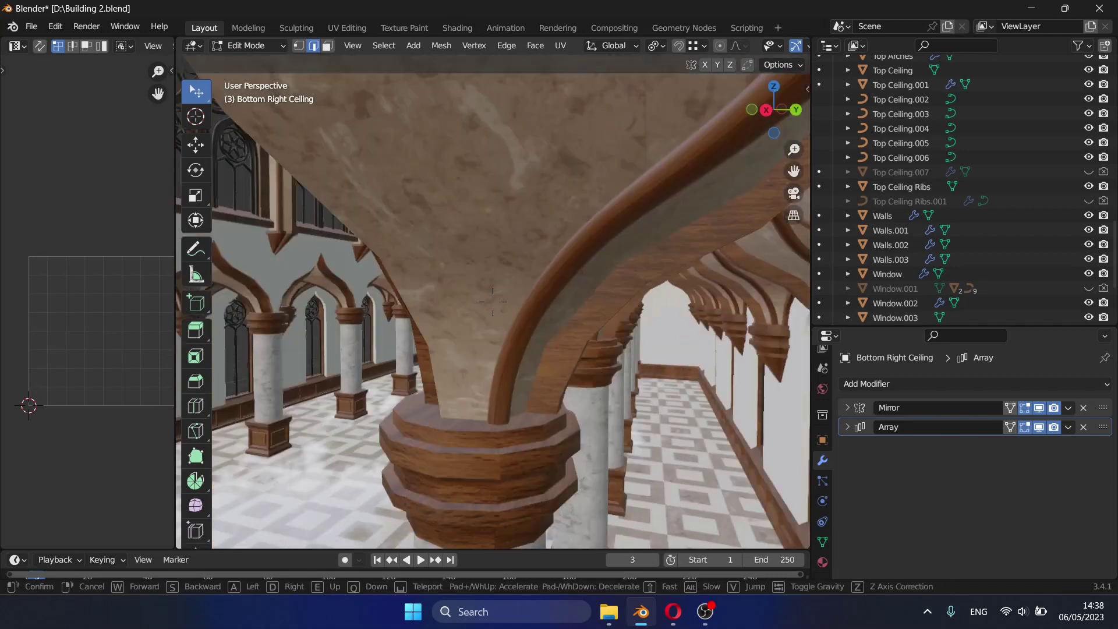
scroll(346, 331, up, 3)
text(gx-0.001)
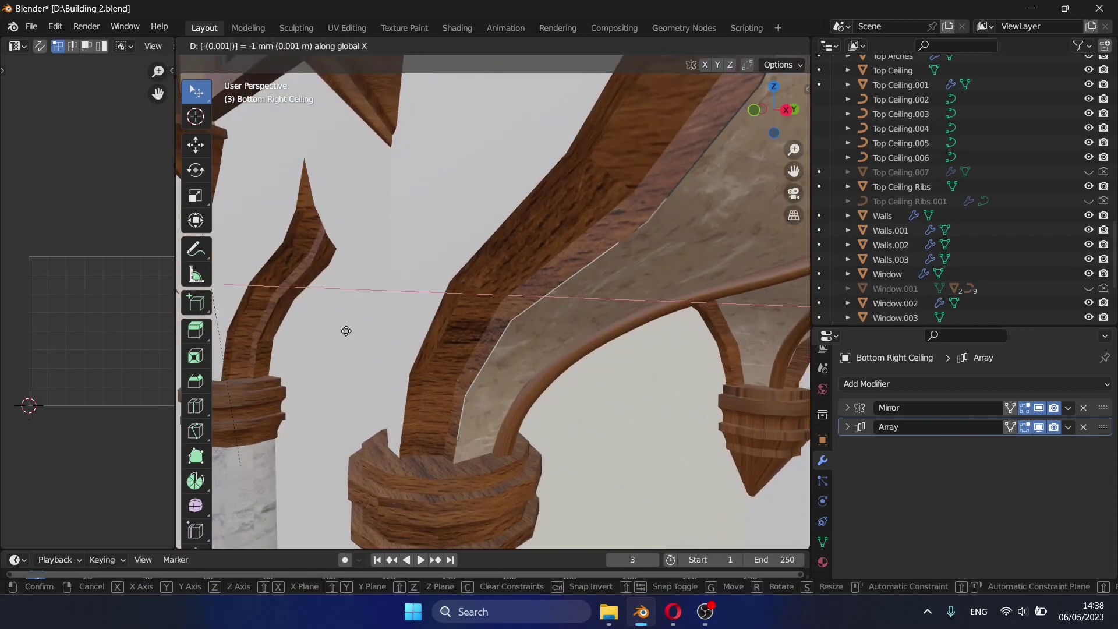
key(Return)
Return to object mode and save Building 2.blend.
key(Tab)
key(ctrl+s)
key(shift+grave)
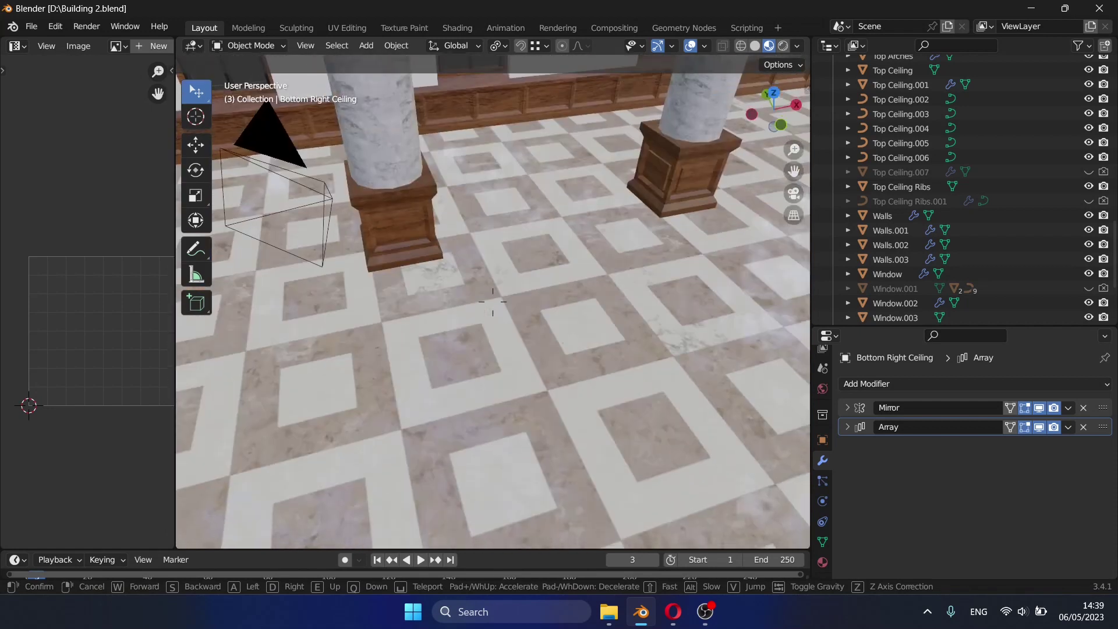
Slide the floor's tile texture coordinates slightly along X.
click(493, 301)
click(404, 301)
key(Tab)
key(g)
key(x)
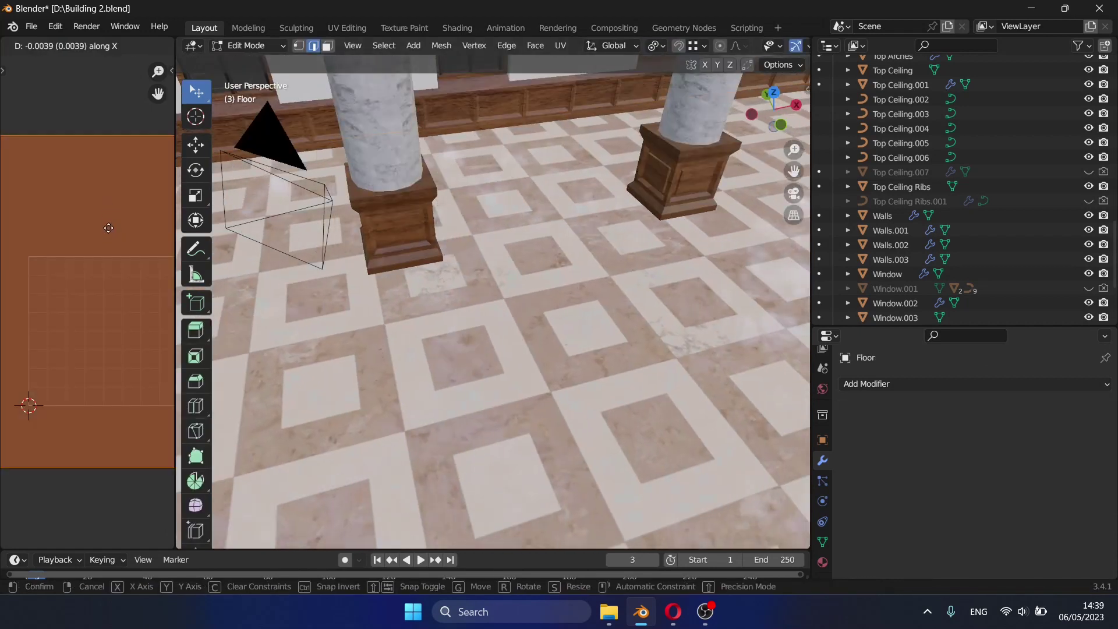
click(114, 199)
key(Tab)
Fly back down the hall toward the right-hand colonnade, then save the file.
key(shift+grave)
key(s)
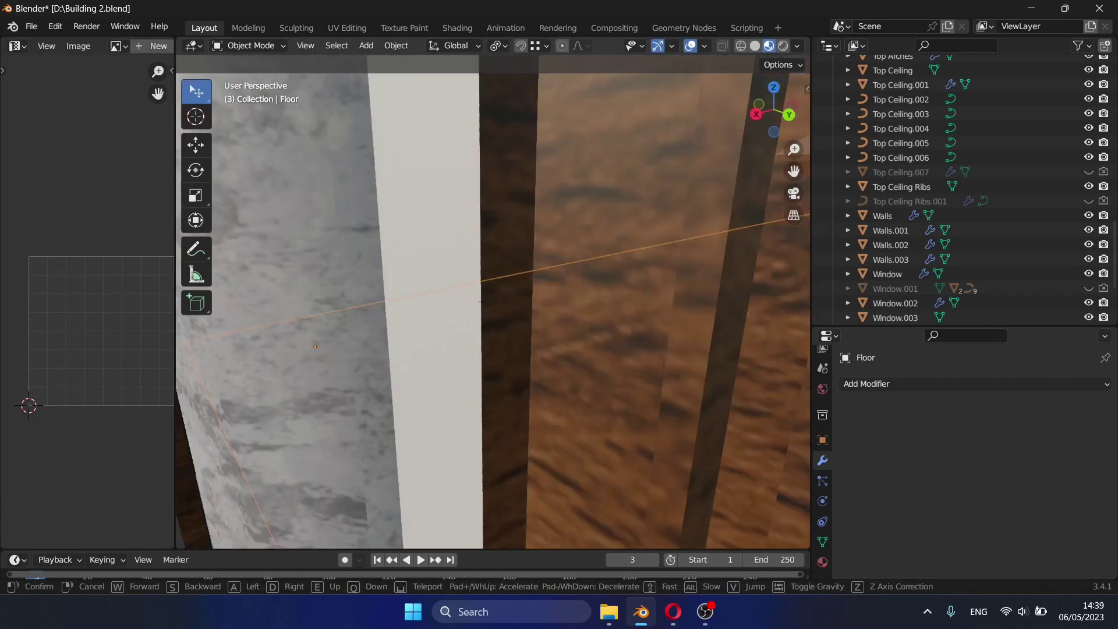
key(w)
key(ctrl+s)
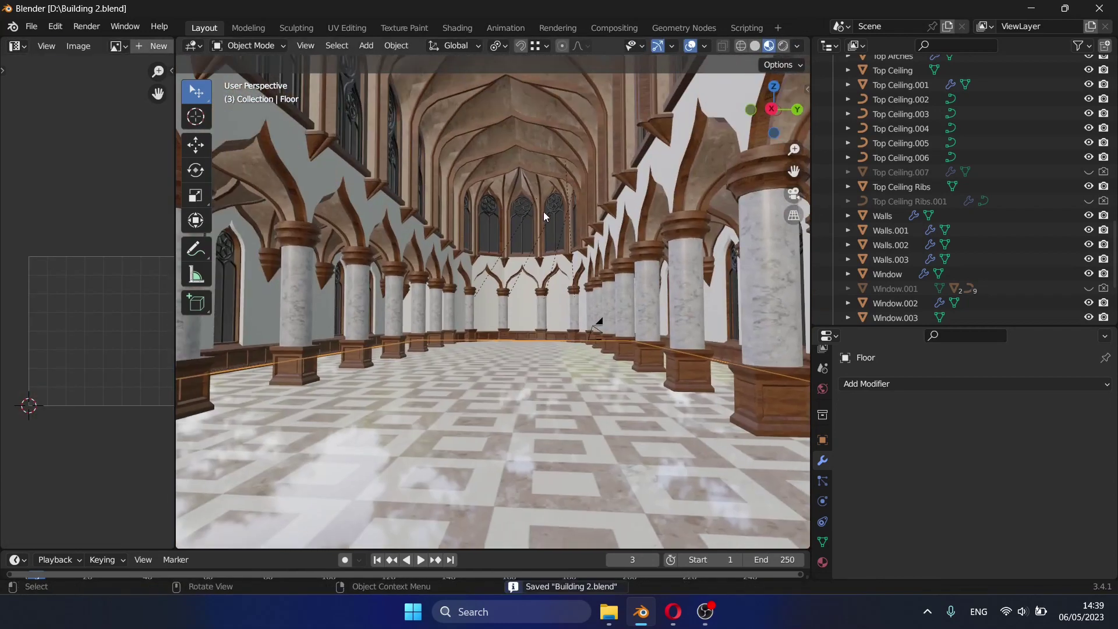
Aim the scene camera down the colonnaded hall and switch to live rendered preview.
key(KP_0)
key(shift+grave)
key(w)
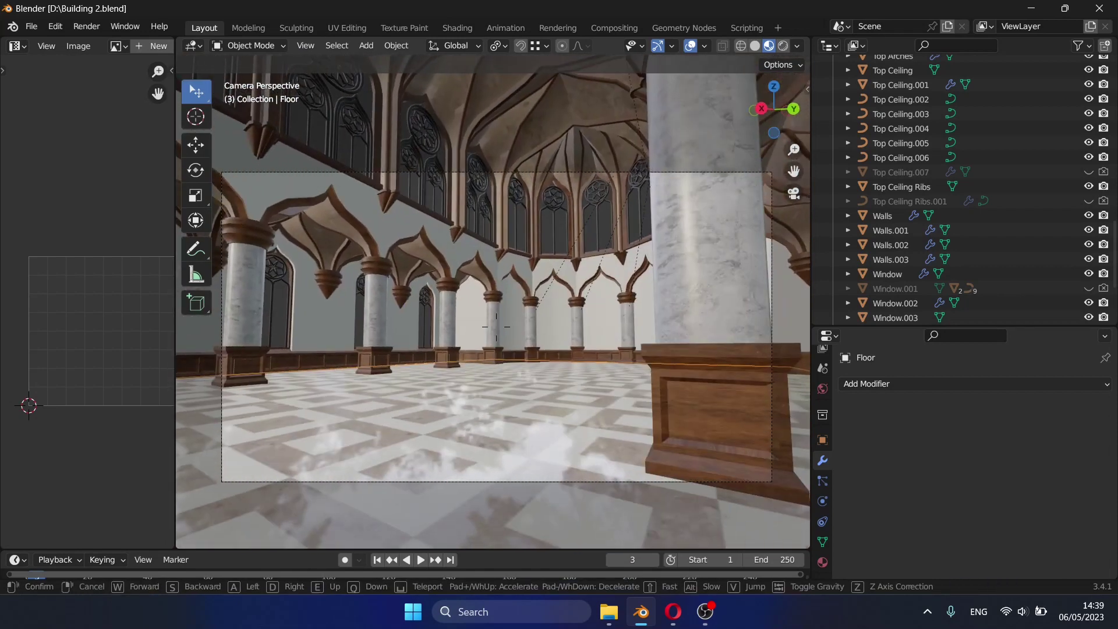
click(823, 562)
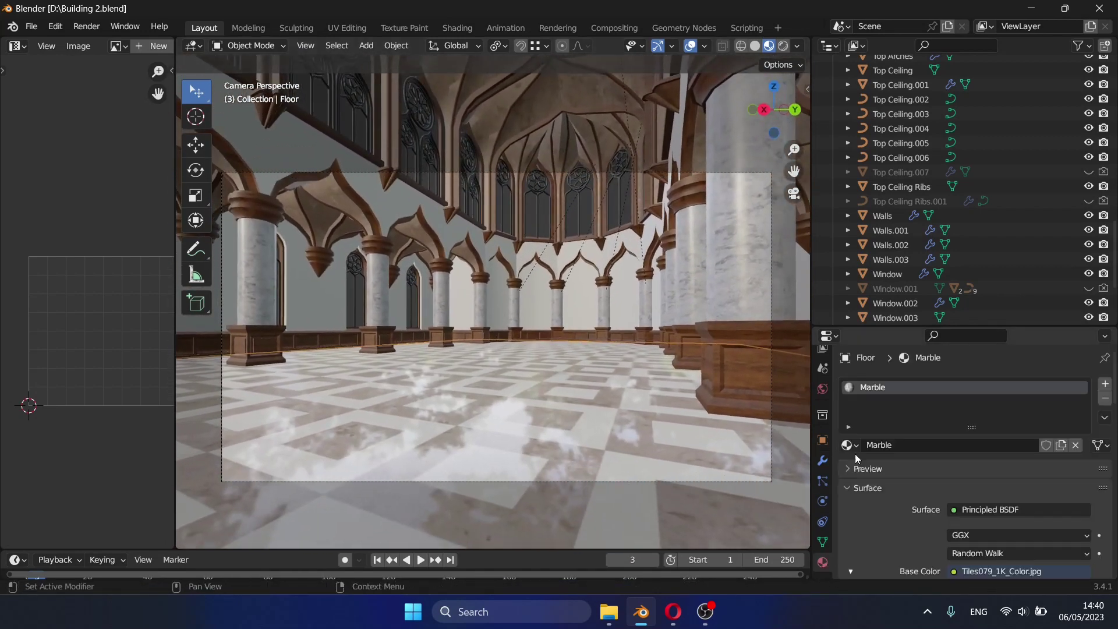
click(822, 388)
click(783, 46)
Render the final sunlit cathedral image from the camera.
scroll(872, 527, down, 1)
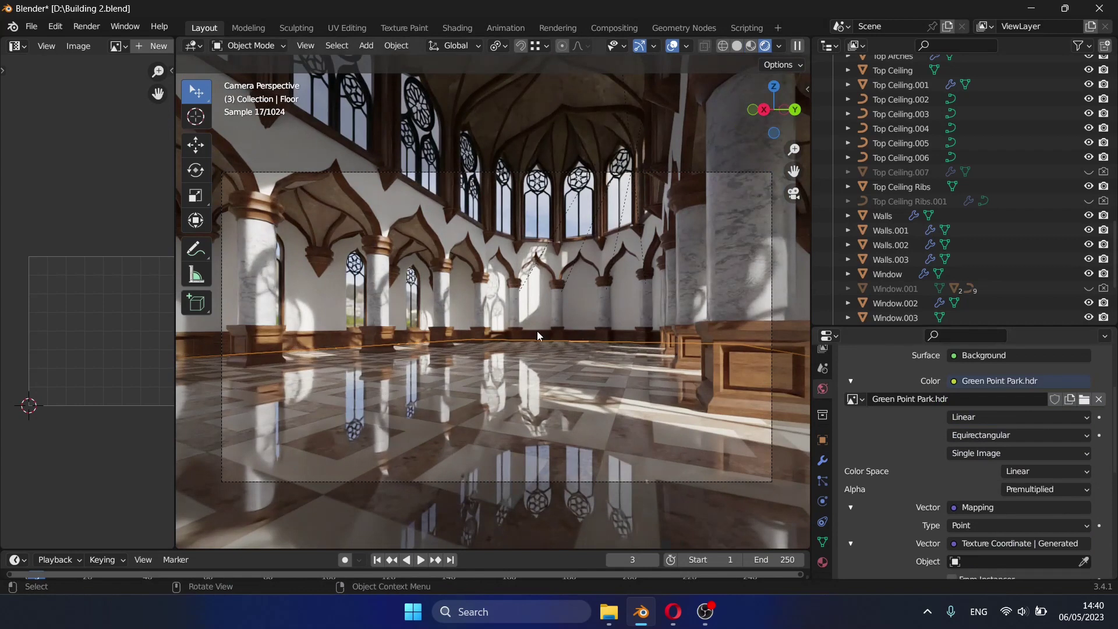
key(F12)
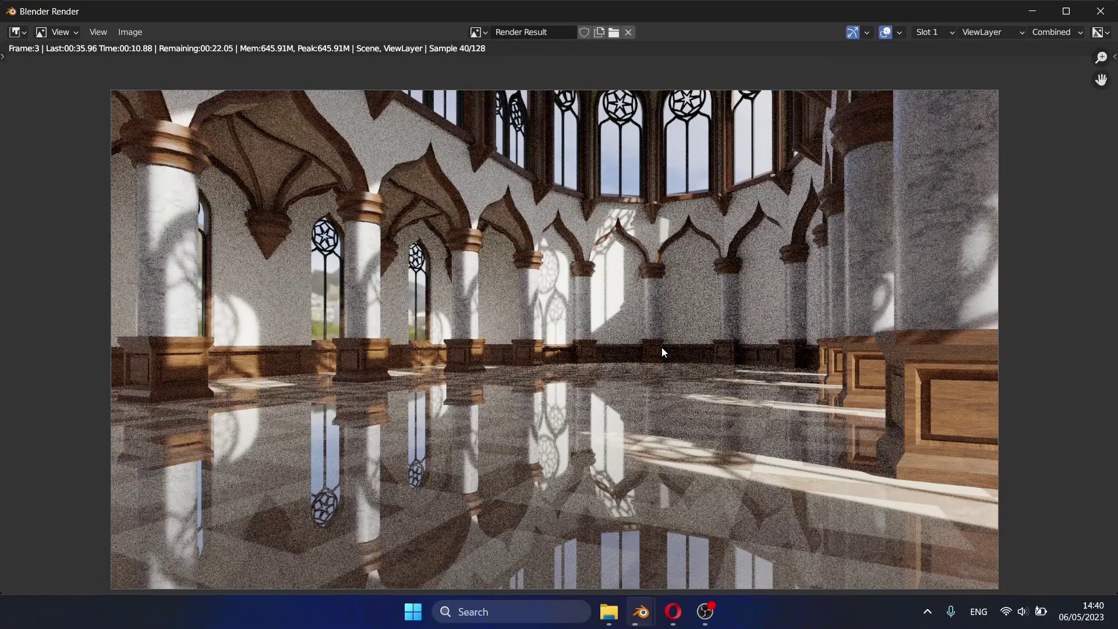
scroll(664, 352, down, 1)
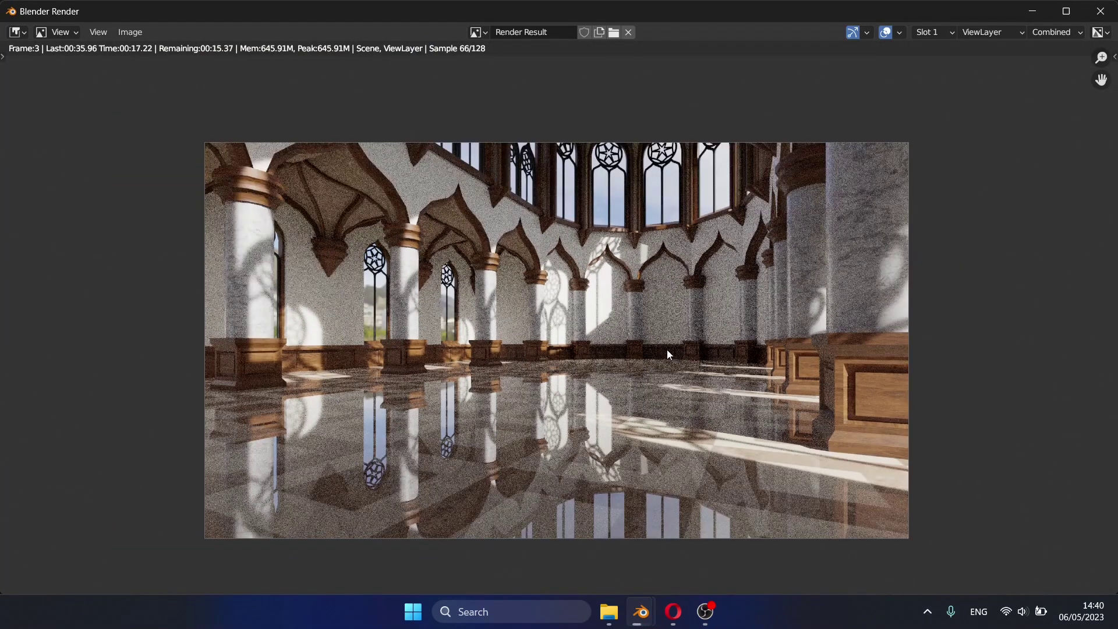